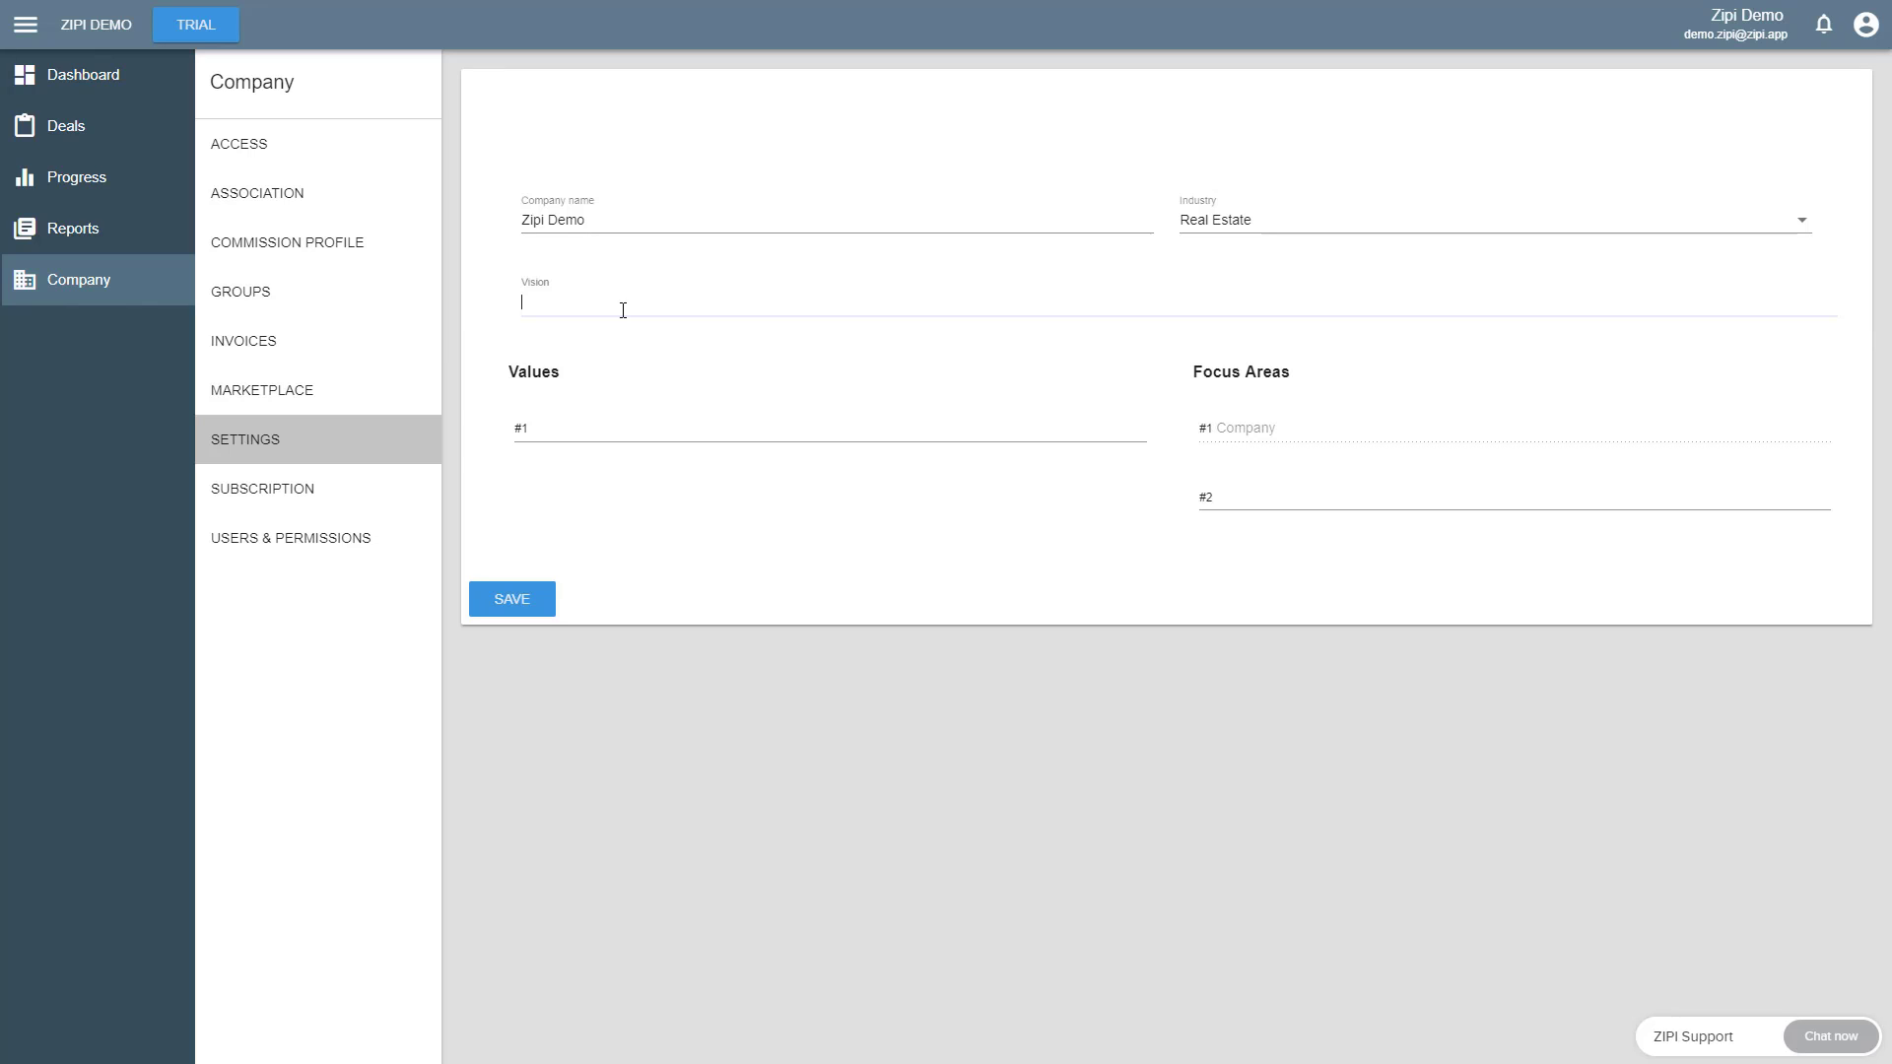
- Enter "To be the best company in the world!" as the company vision
{"action": "type", "text": "To be the best company in the world!"}
- List Honesty, Integrity and Customer Service as the company's first three values
{"action": "left_click", "coordinate": [606, 434]}
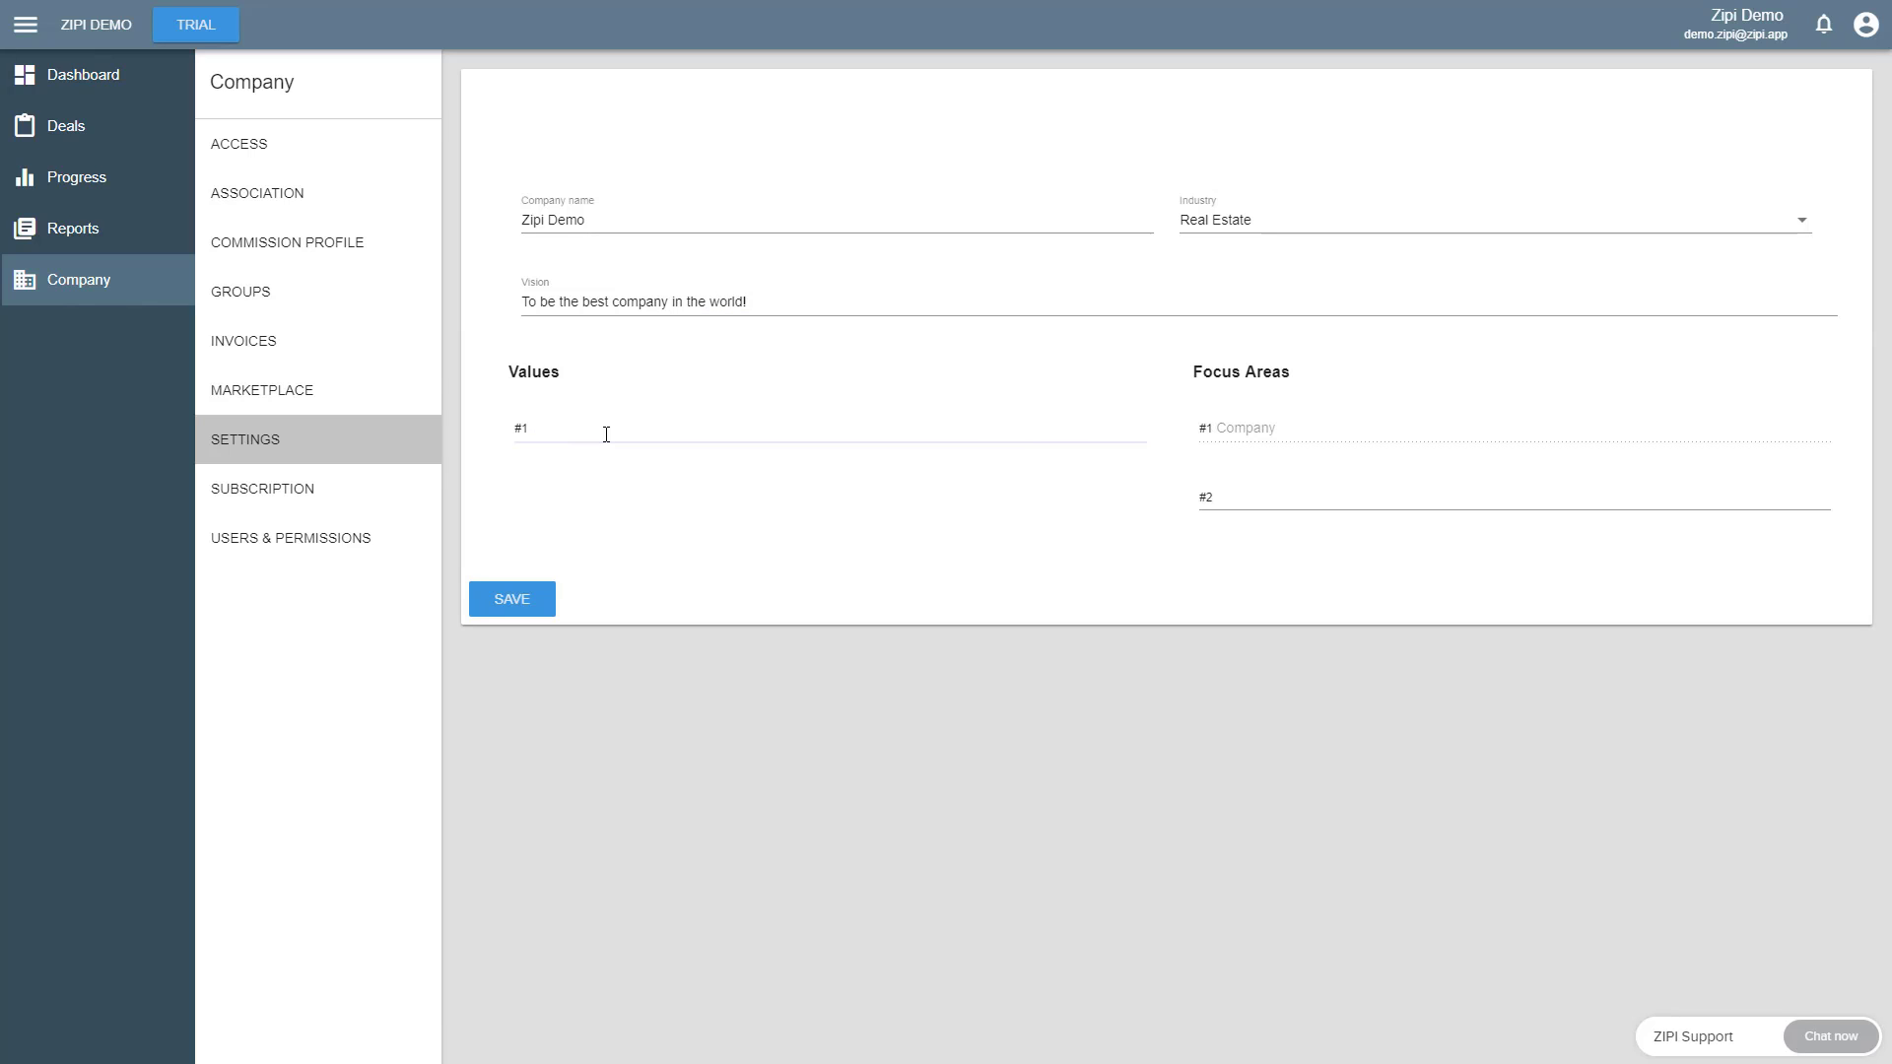
{"action": "type", "text": "Honesty"}
{"action": "key", "text": "Tab"}
{"action": "type", "text": "Integri"}
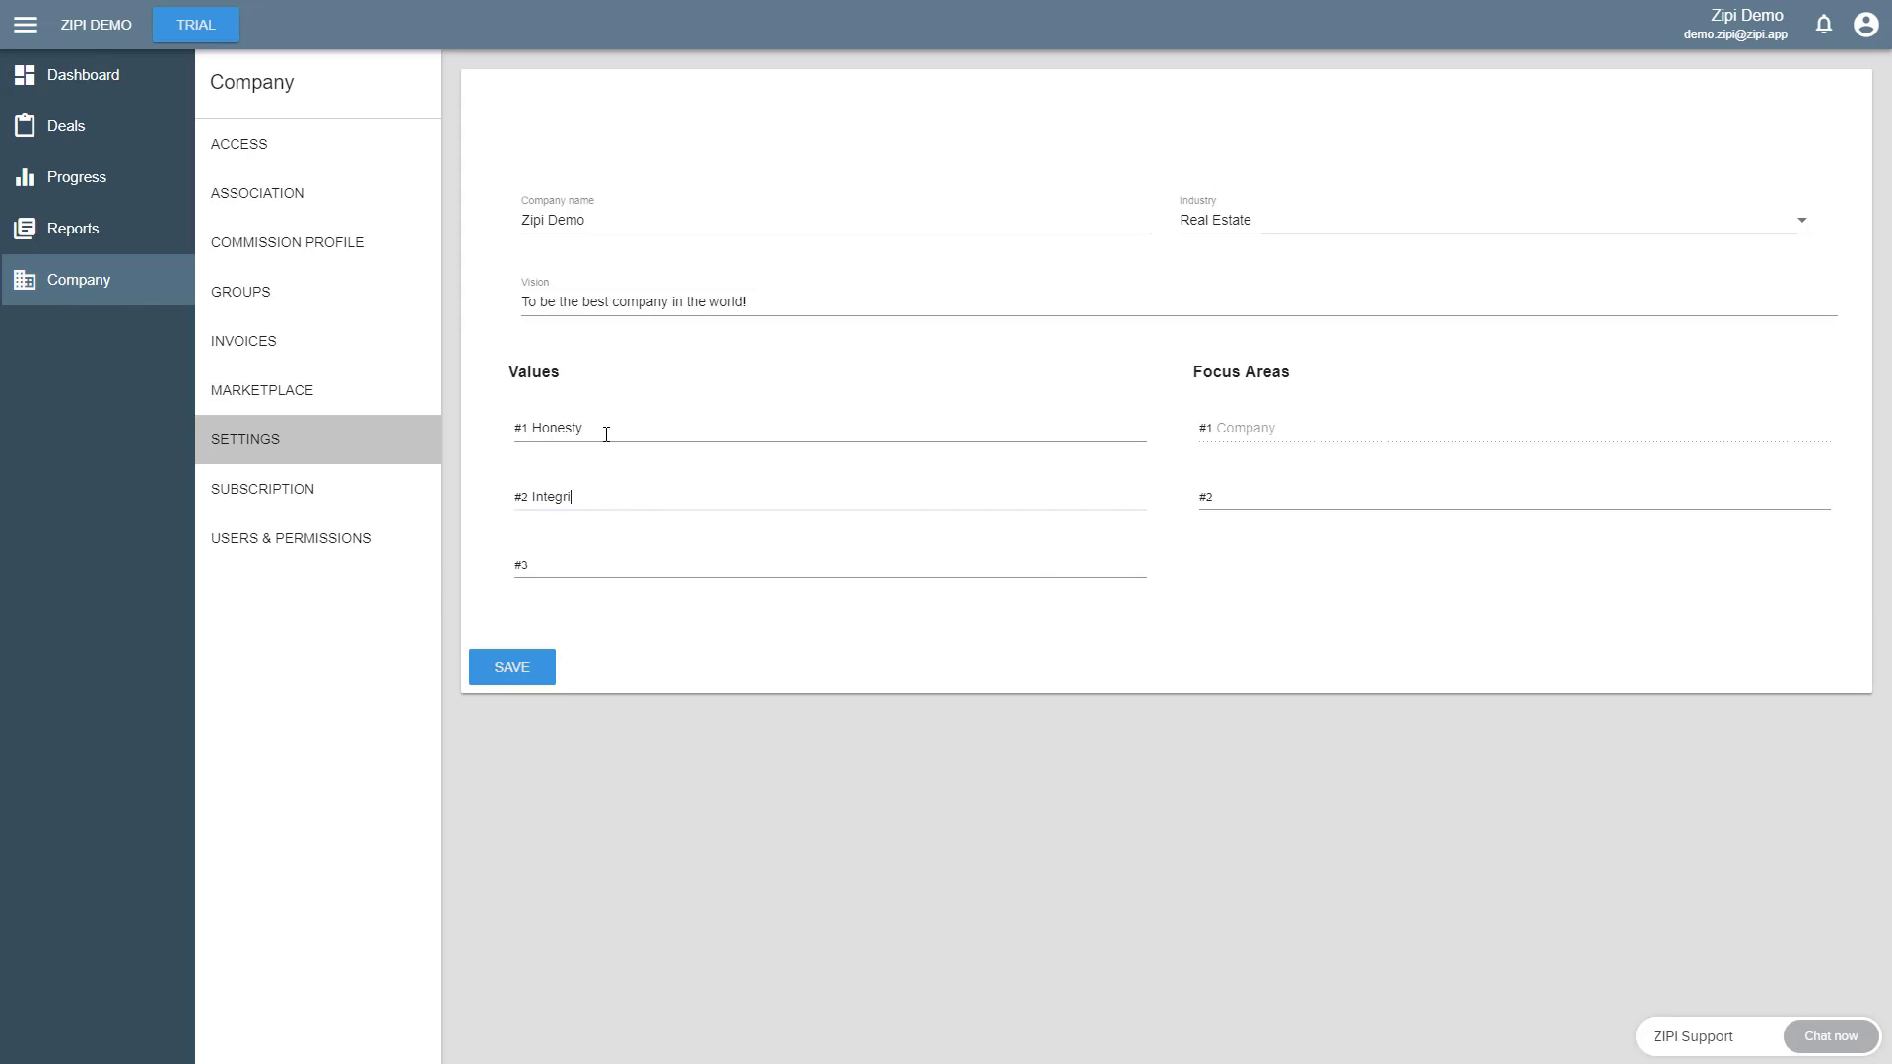
{"action": "type", "text": "ty"}
{"action": "key", "text": "Tab"}
{"action": "type", "text": "Cusotmer"}
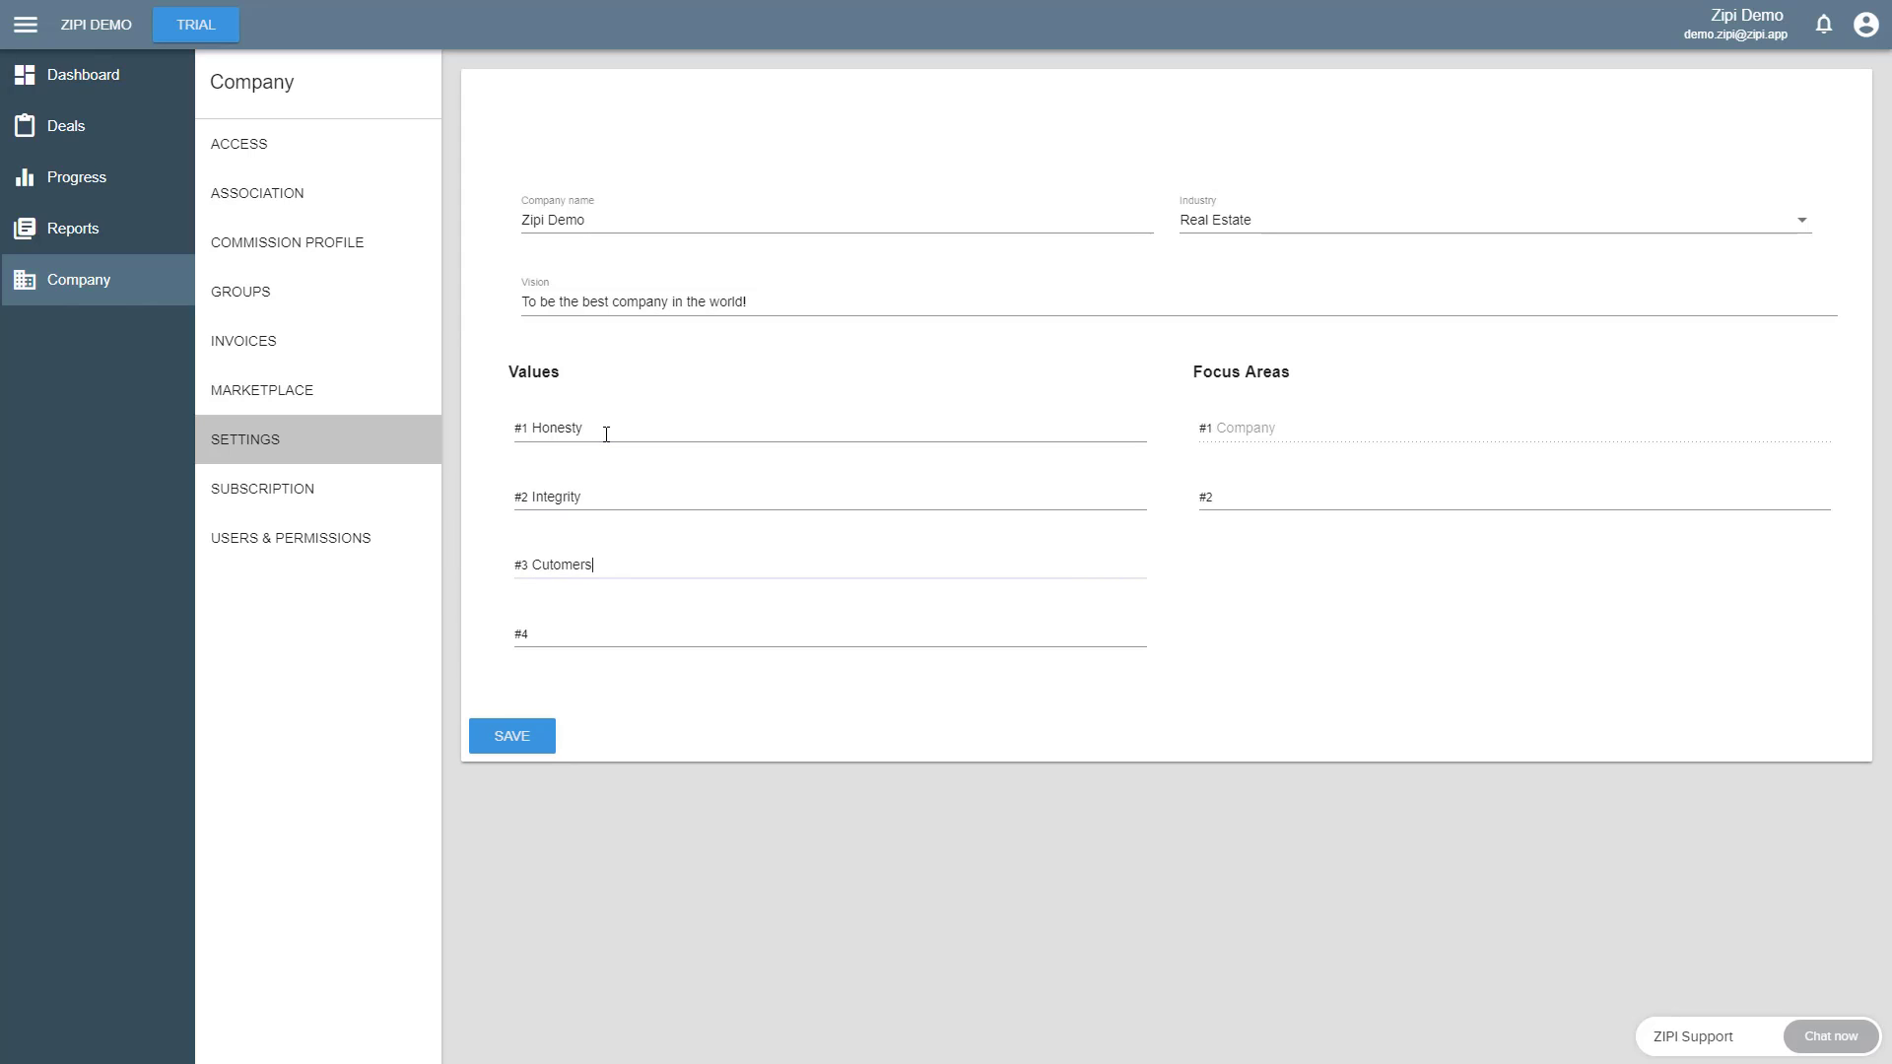
{"action": "key", "text": "BackSpace"}
{"action": "key", "text": "BackSpace"}
{"action": "key", "text": "BackSpace"}
{"action": "key", "text": "BackSpace"}
{"action": "key", "text": "BackSpace"}
{"action": "key", "text": "BackSpace"}
{"action": "type", "text": "stomer Service"}
{"action": "key", "text": "Tab"}
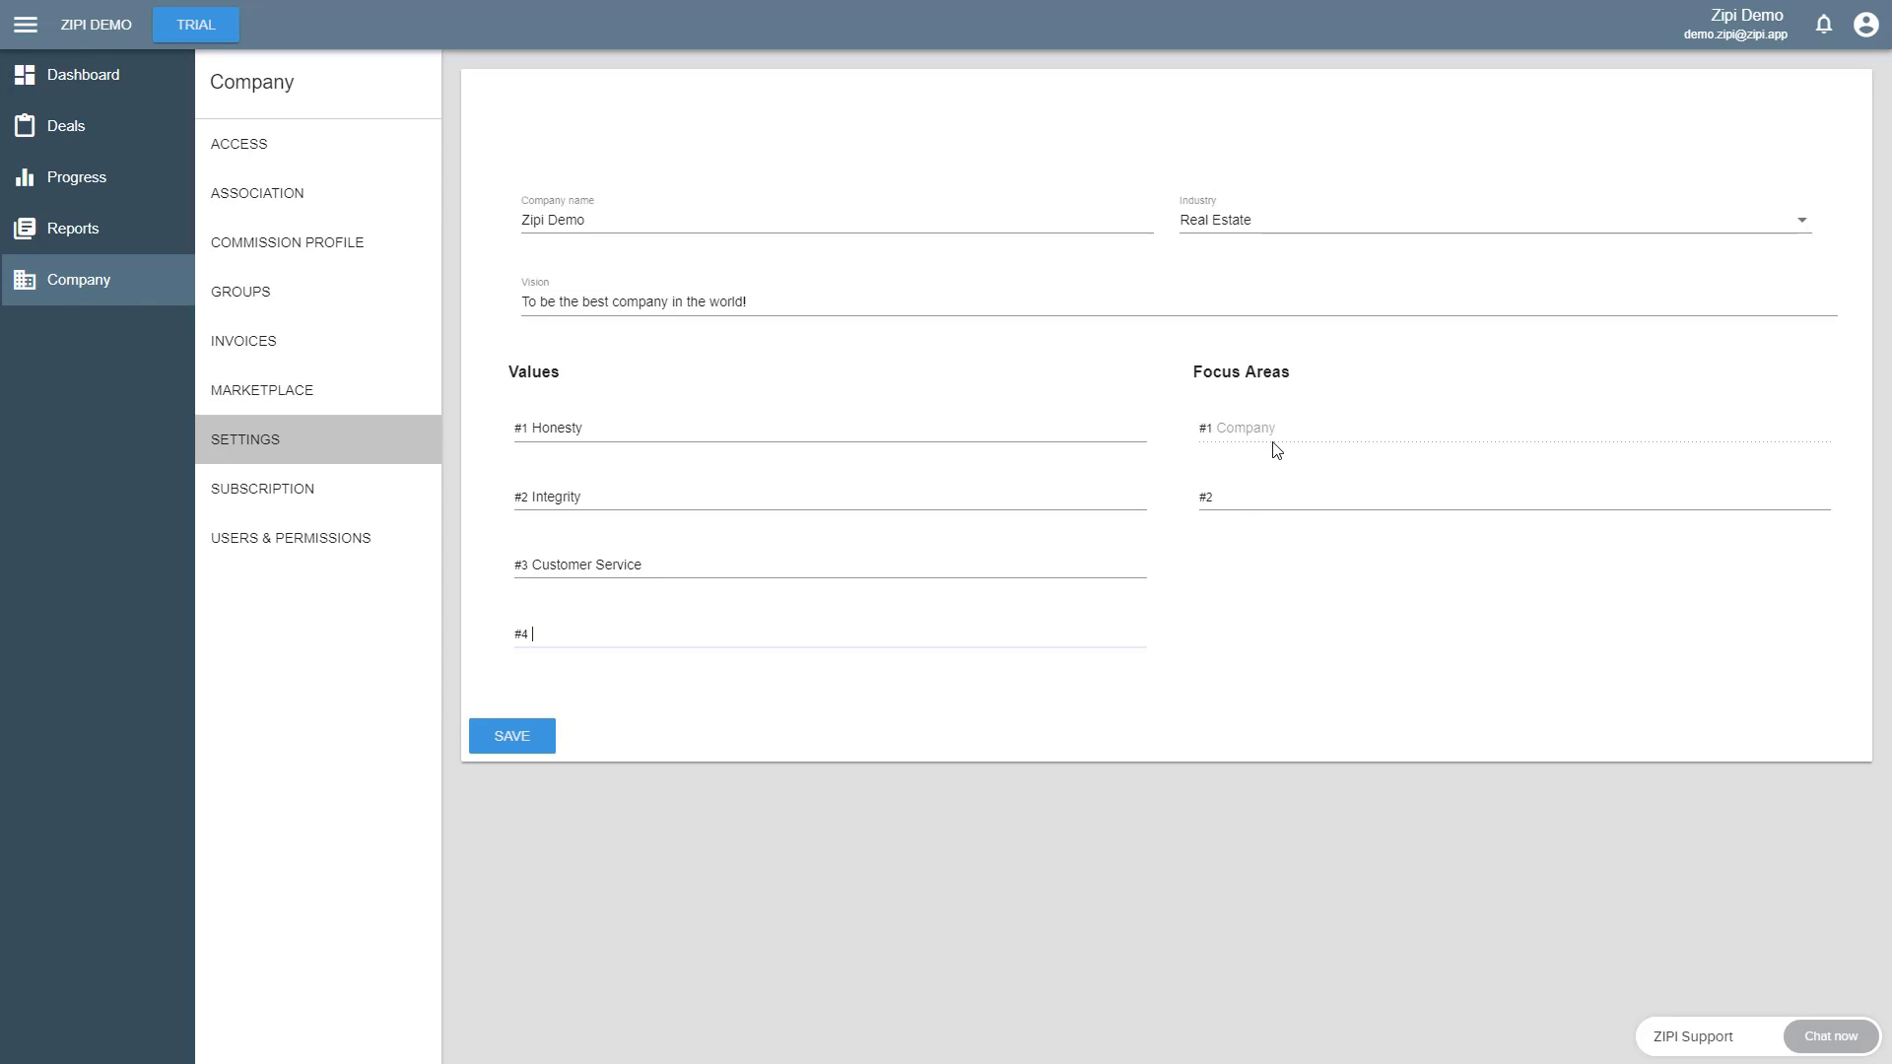
- Add Marketing, Lead Generation and Sales as focus areas below Company, and save the company settings
{"action": "left_click", "coordinate": [1247, 496]}
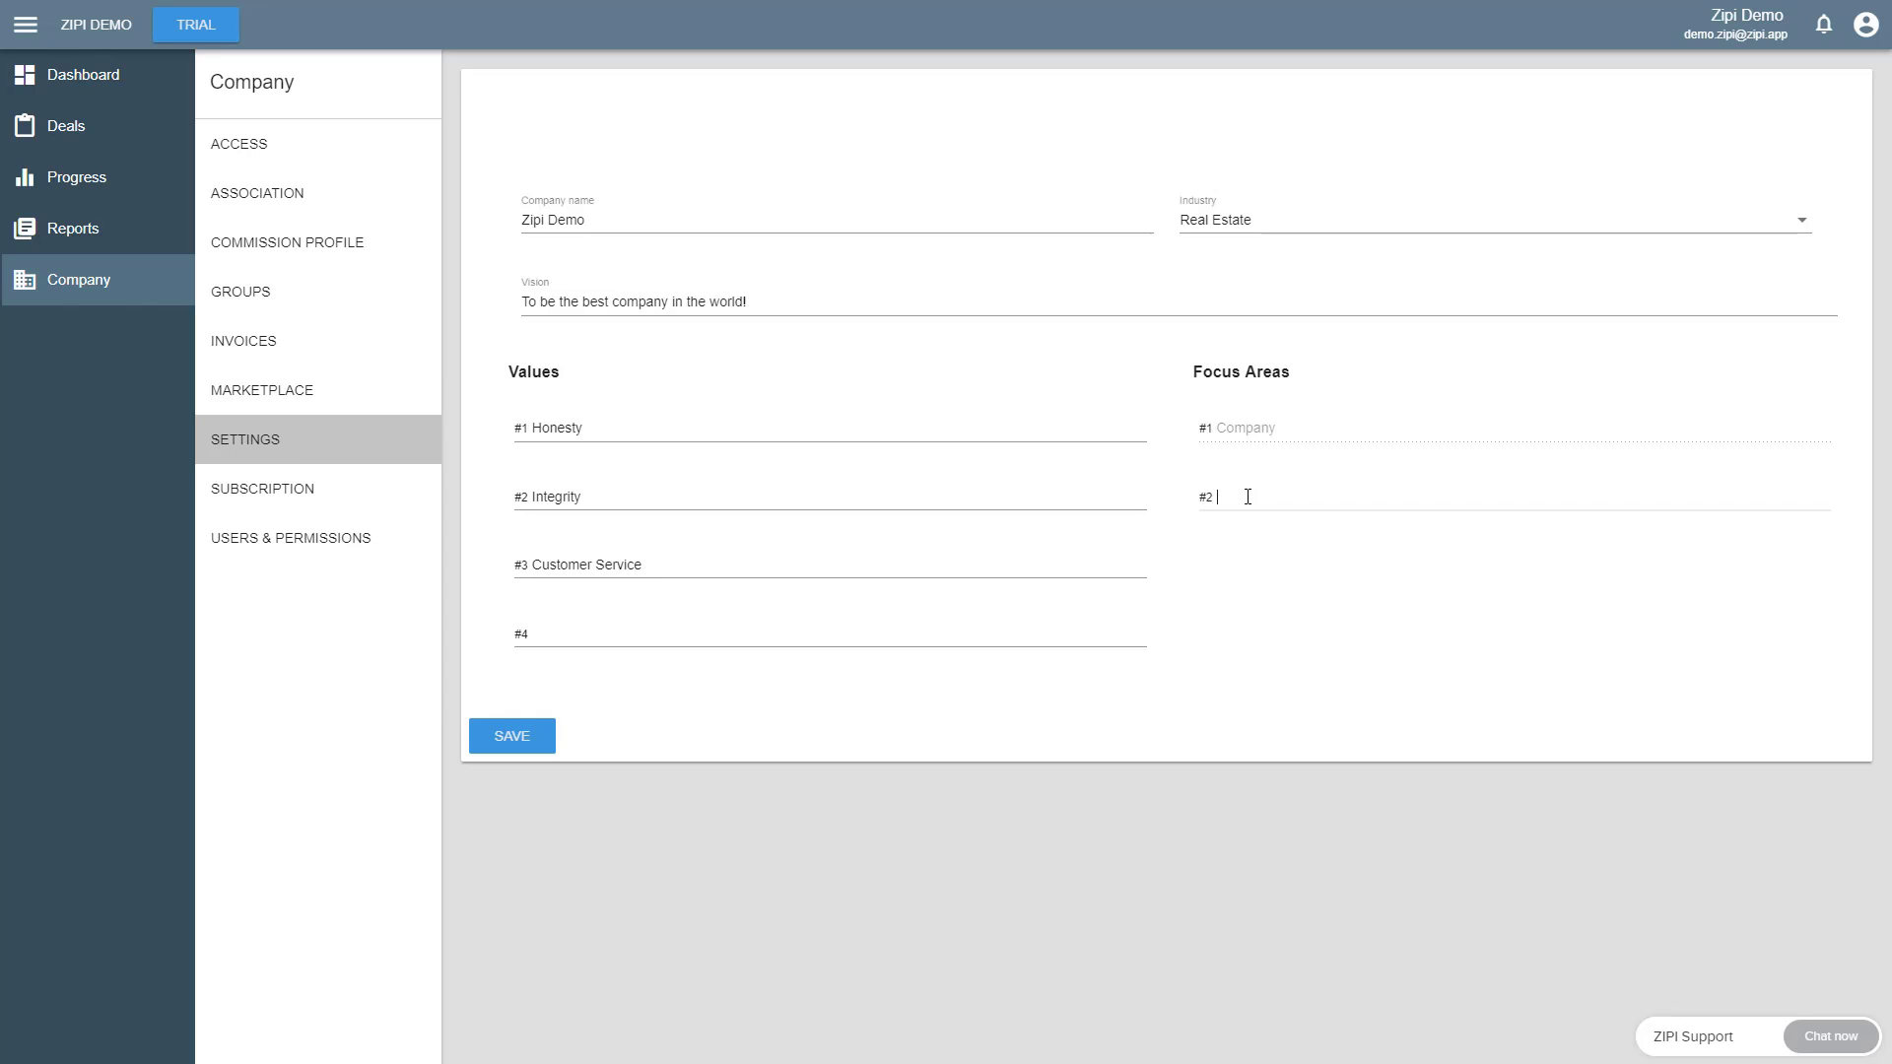
{"action": "type", "text": "Marketin"}
{"action": "key", "text": "Tab"}
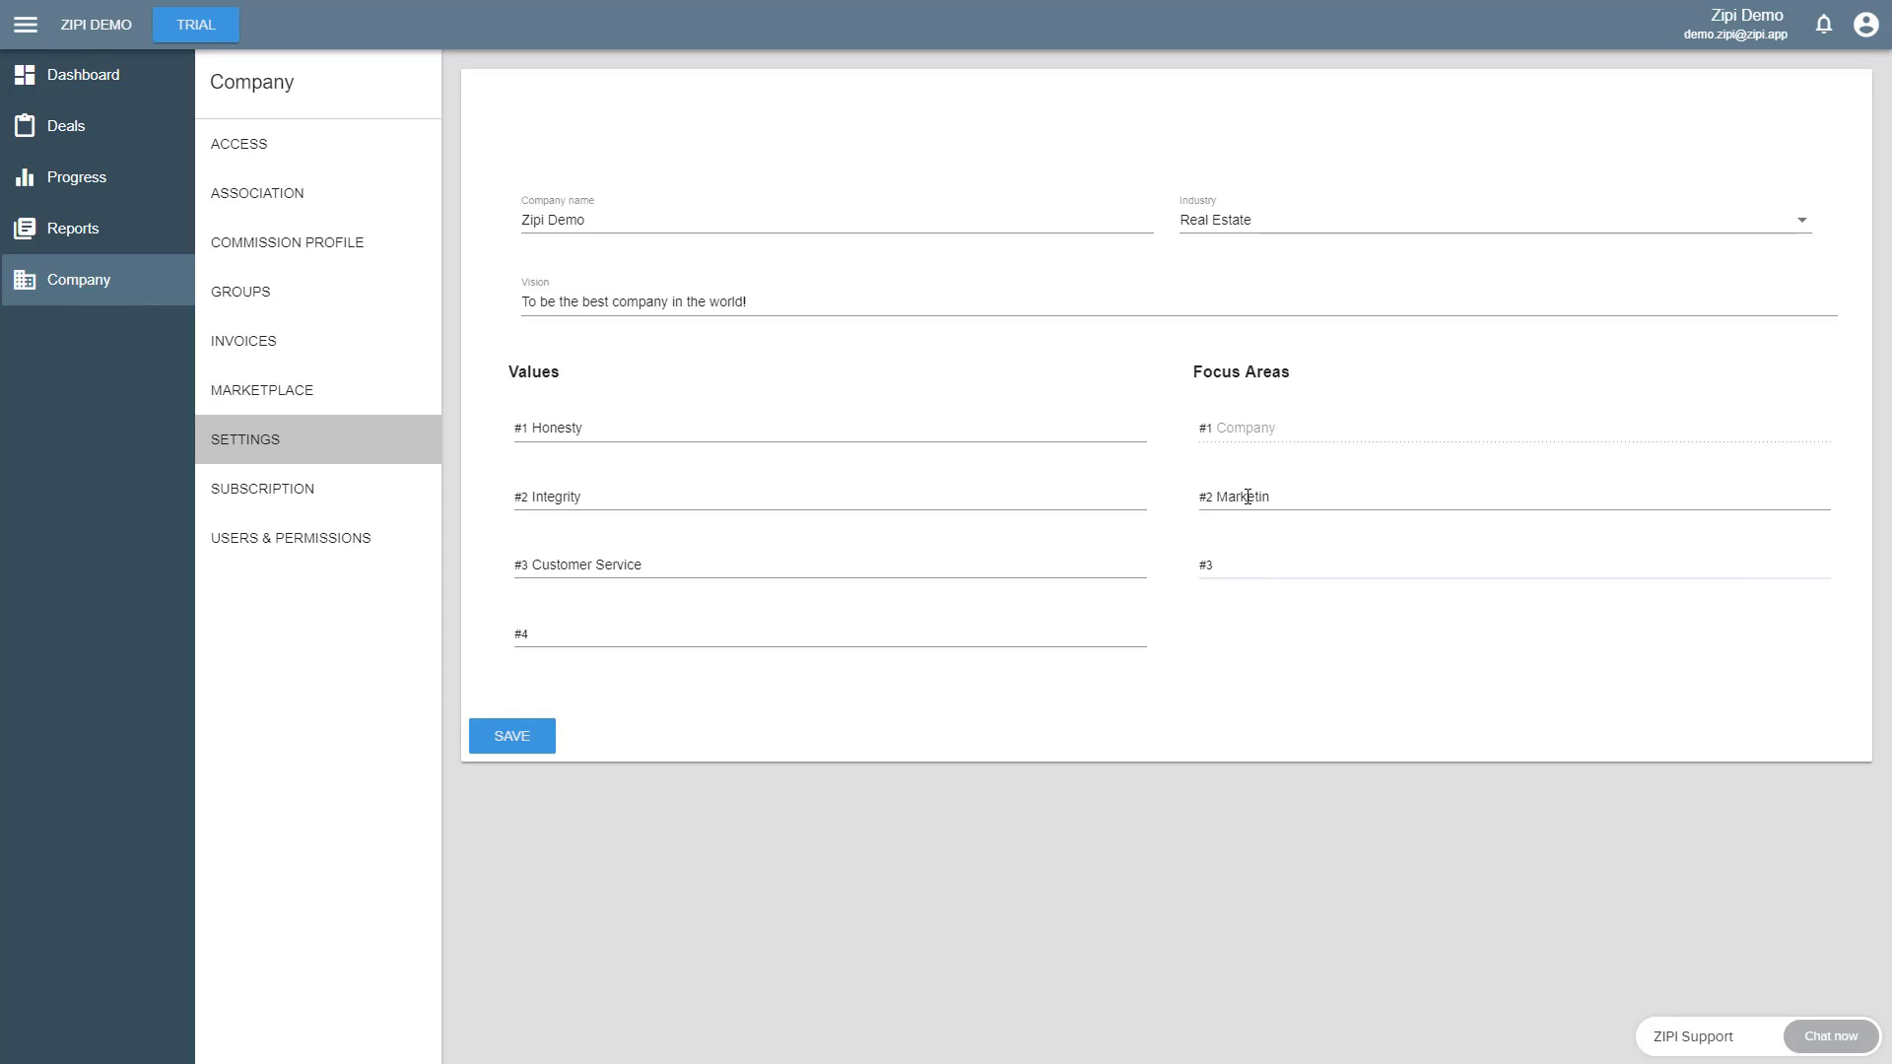
{"action": "key", "text": "shift+Tab"}
{"action": "type", "text": "g"}
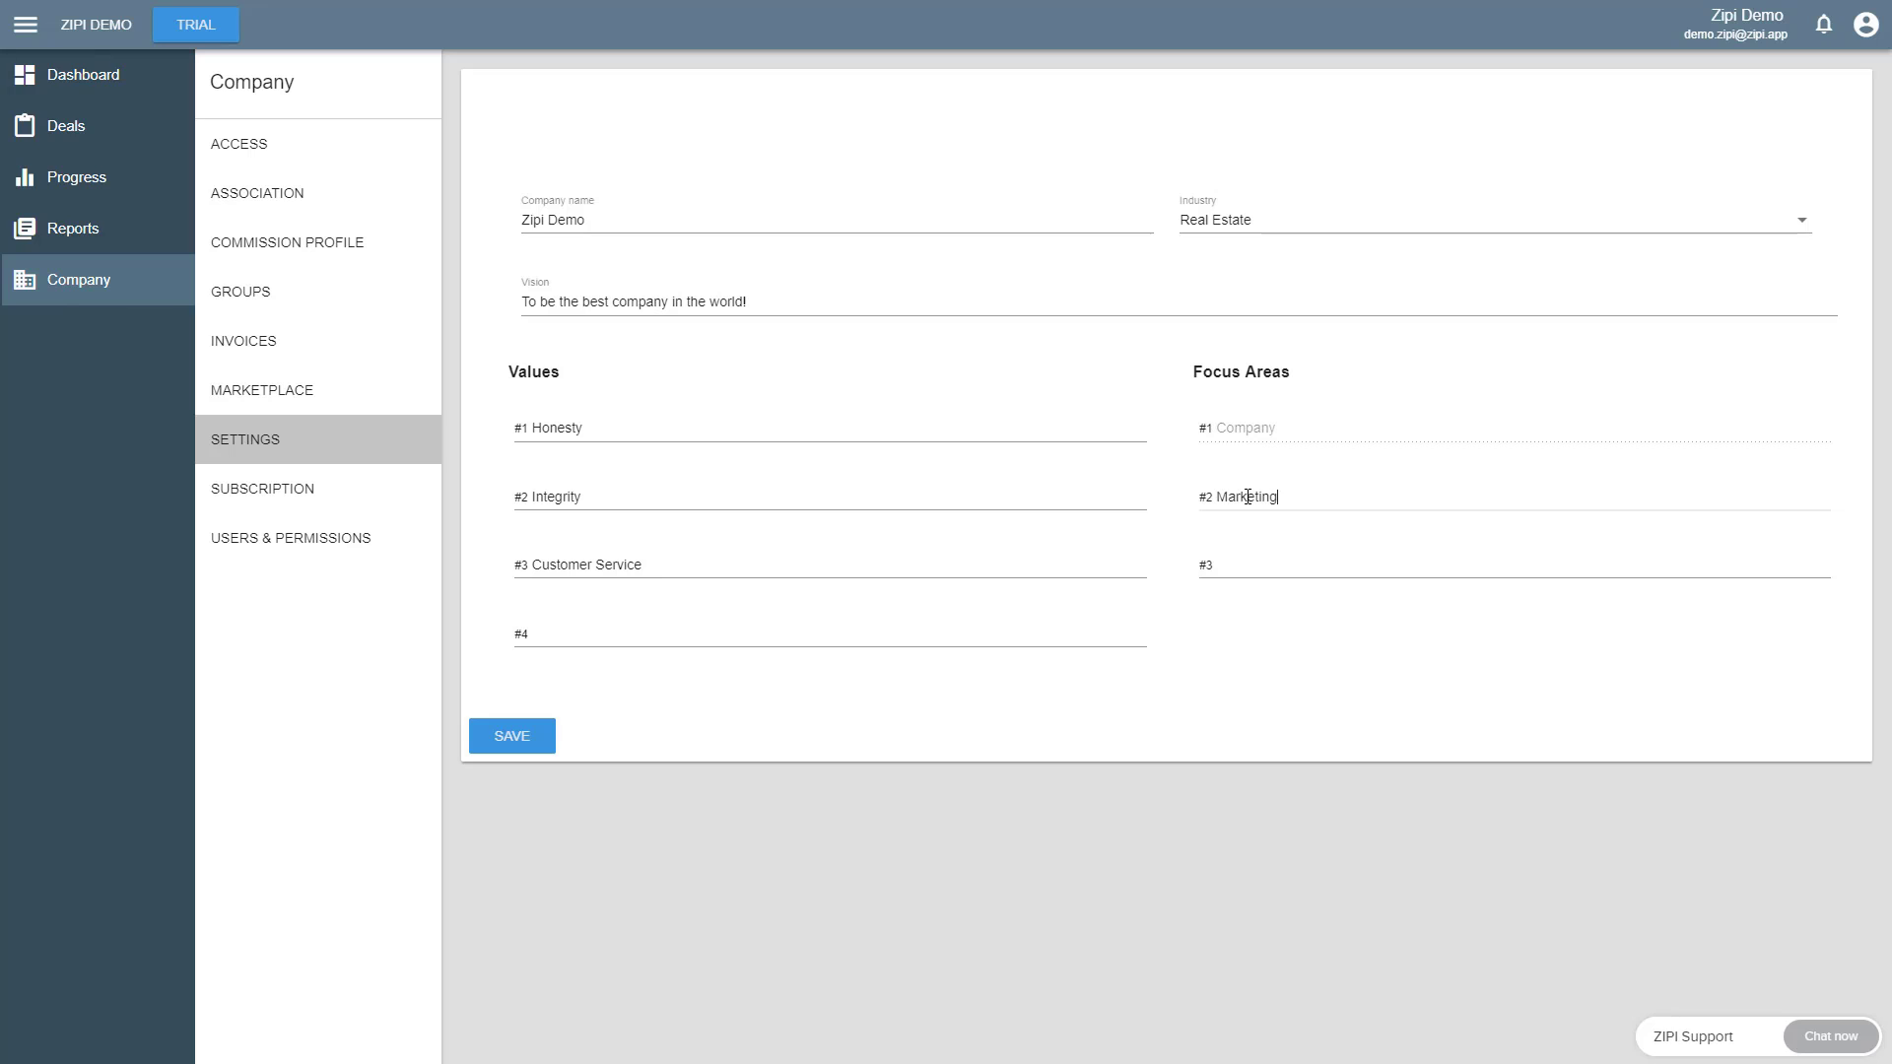
{"action": "key", "text": "Tab"}
{"action": "type", "text": "Lead"}
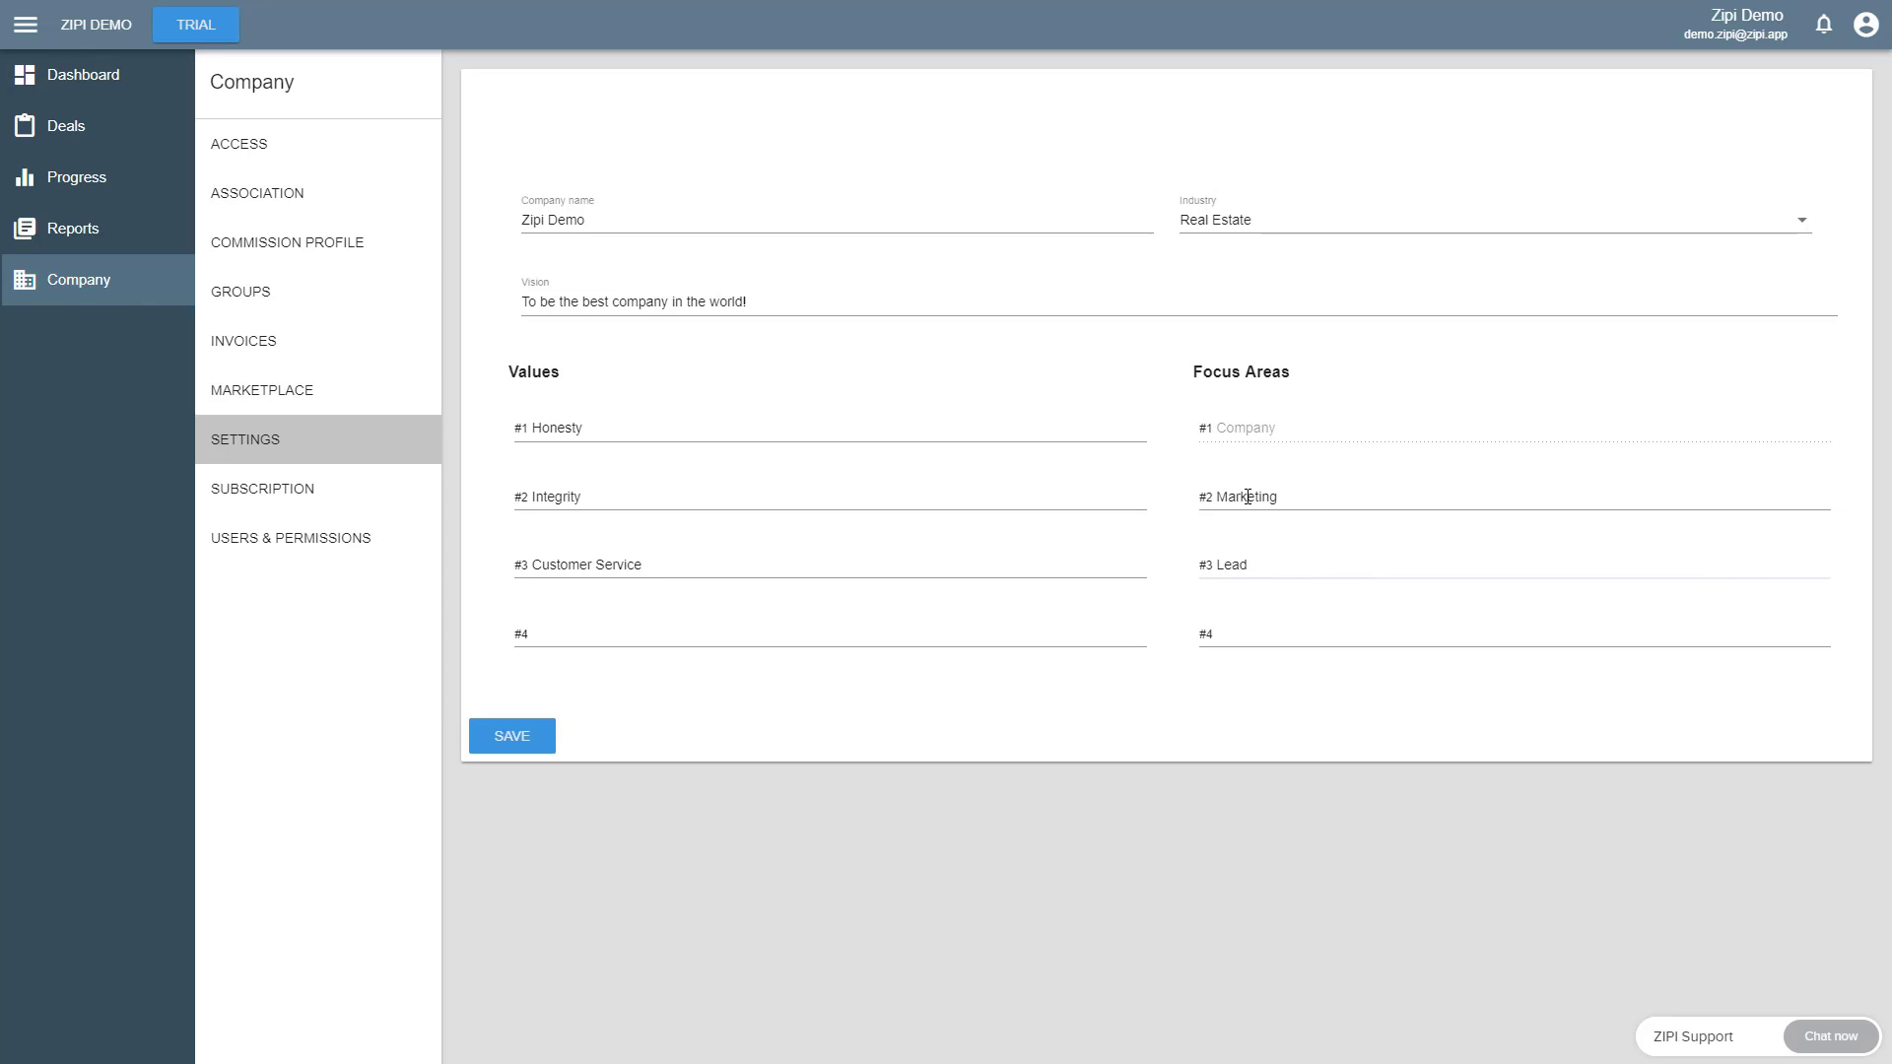
{"action": "type", "text": "e Generation"}
{"action": "key", "text": "Tab"}
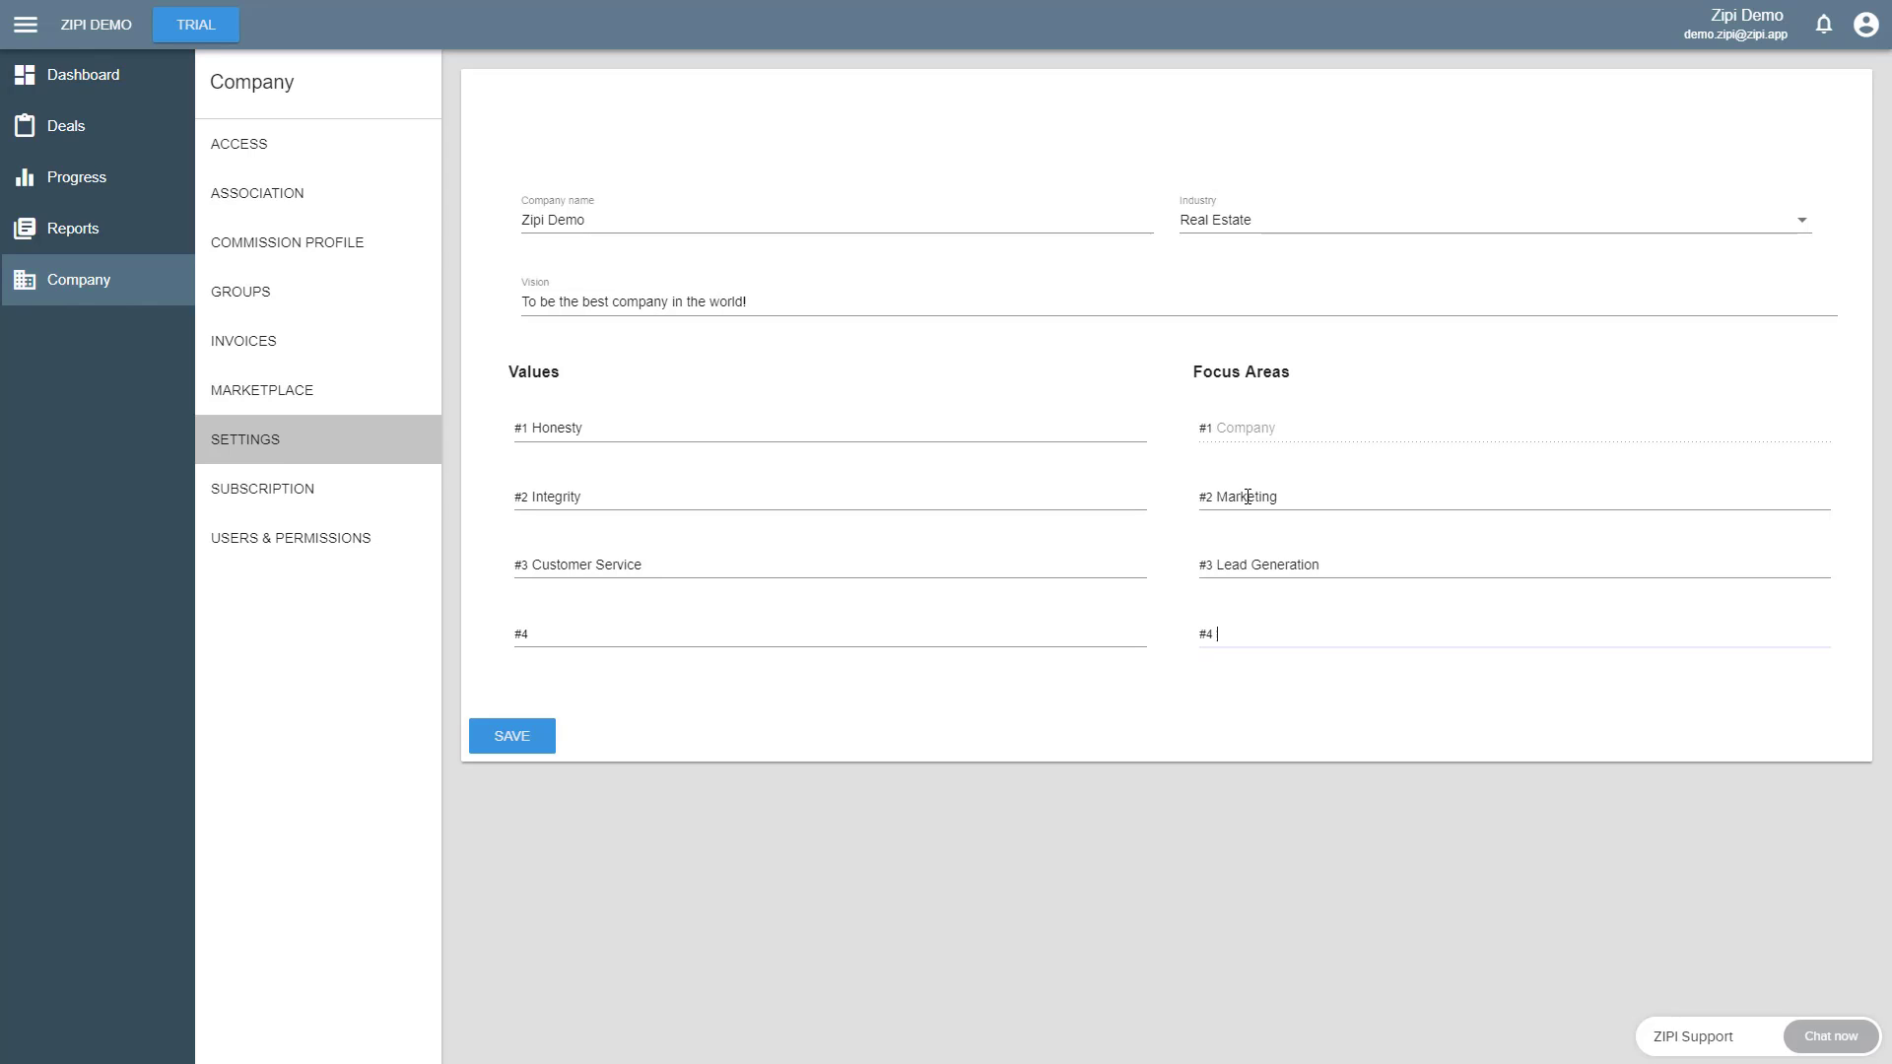
{"action": "type", "text": "Sales"}
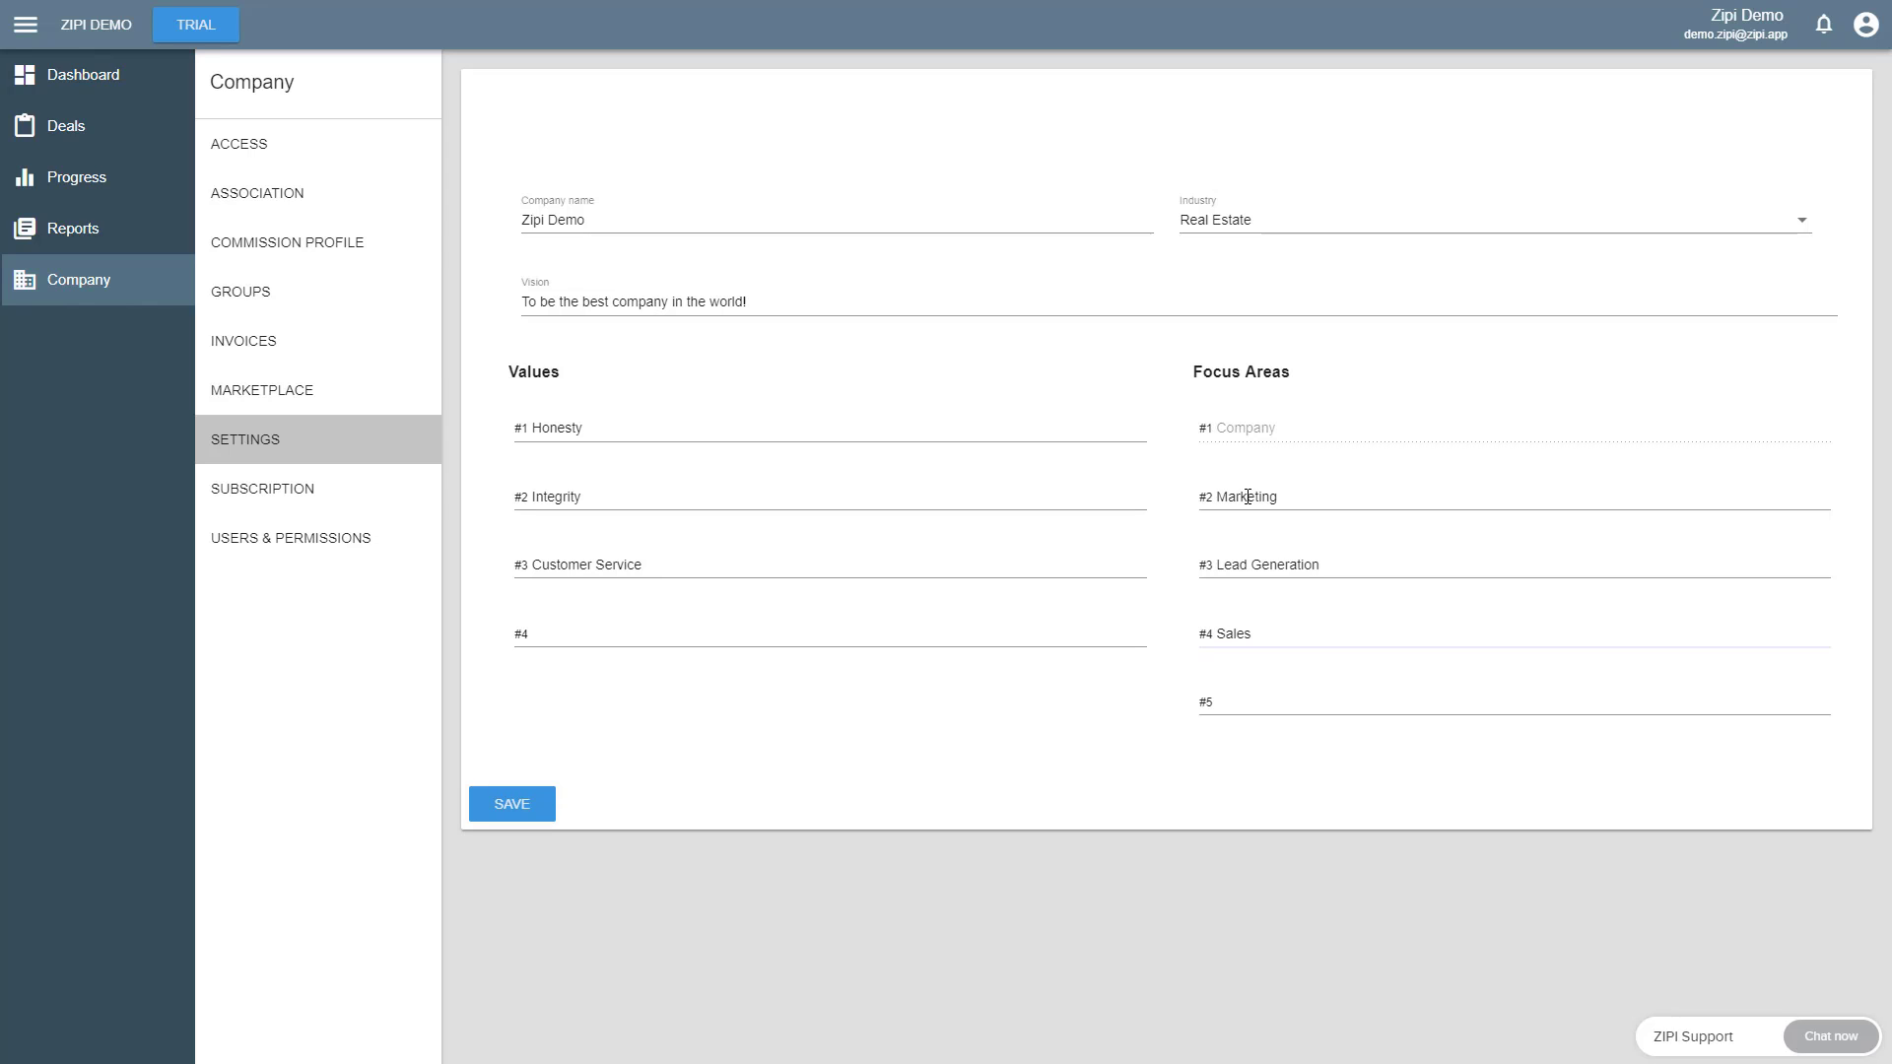
{"action": "left_click", "coordinate": [510, 805]}
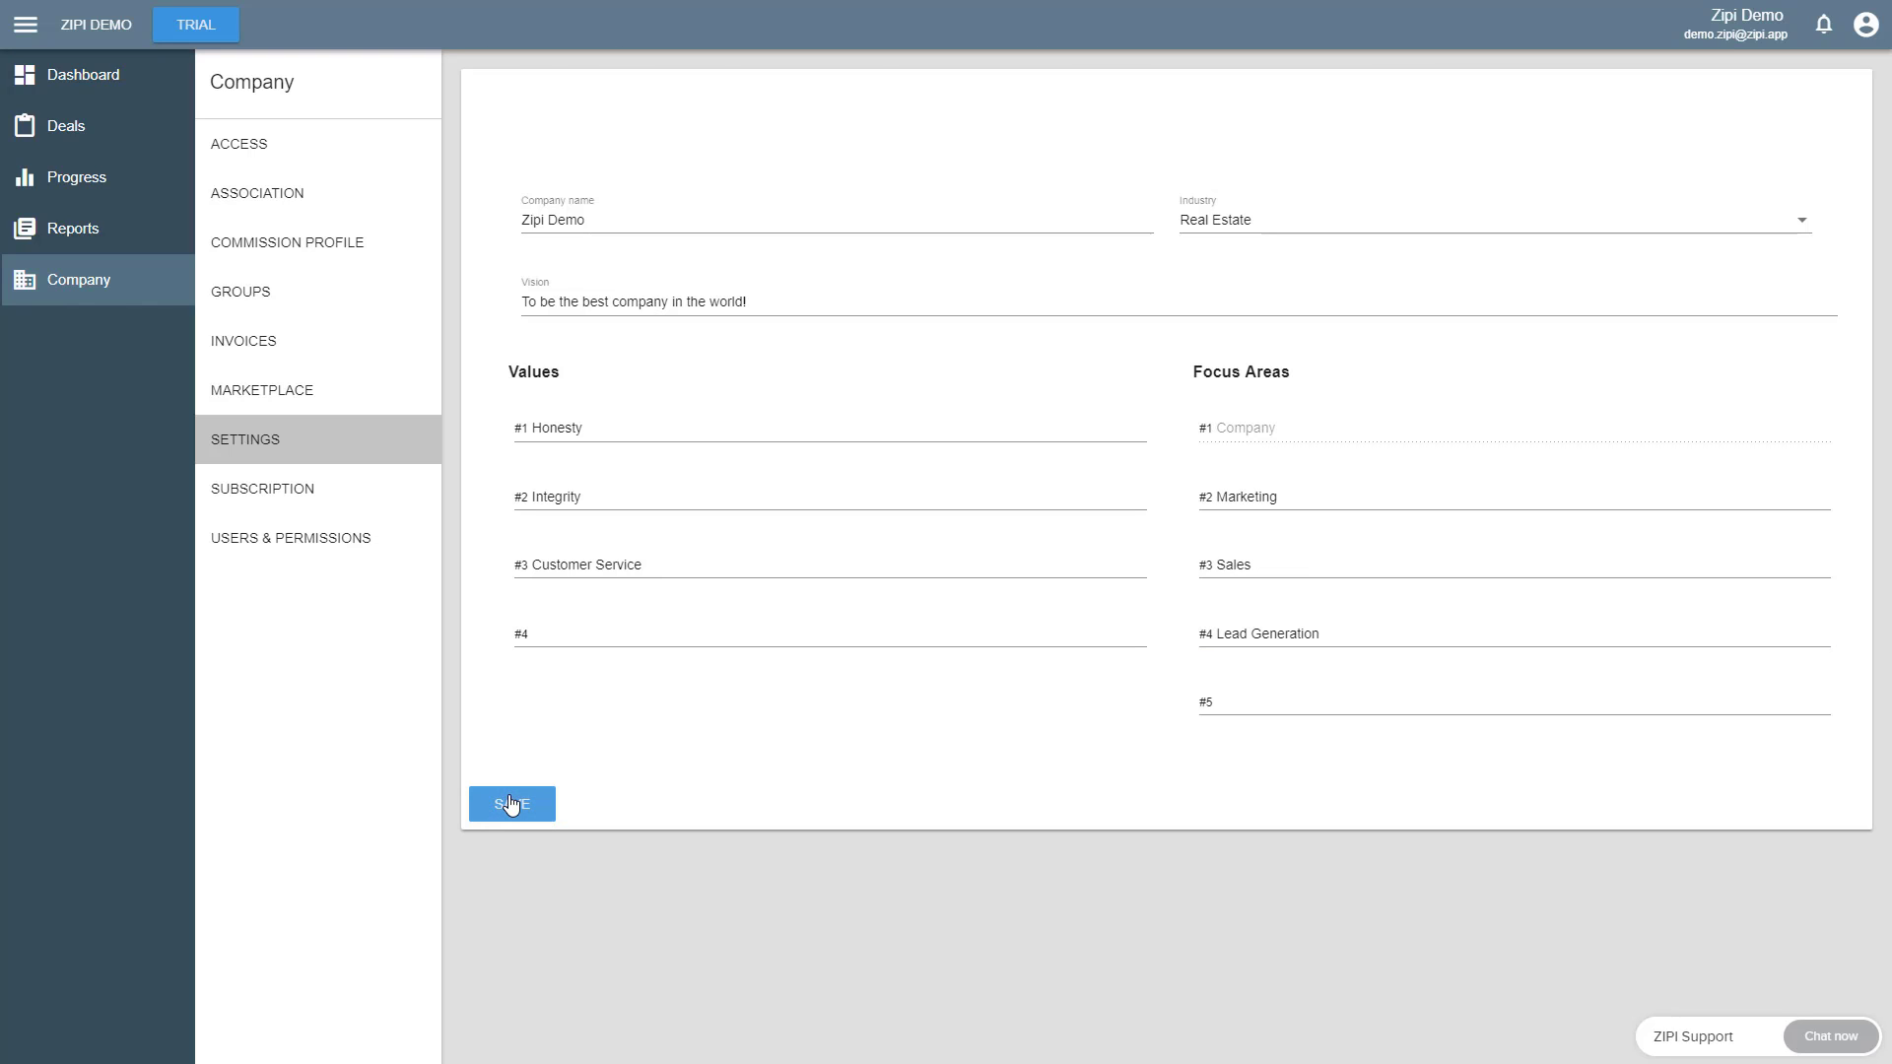
- Add an Attain goal with a Monthly time period to the Company group
{"action": "left_click", "coordinate": [266, 308]}
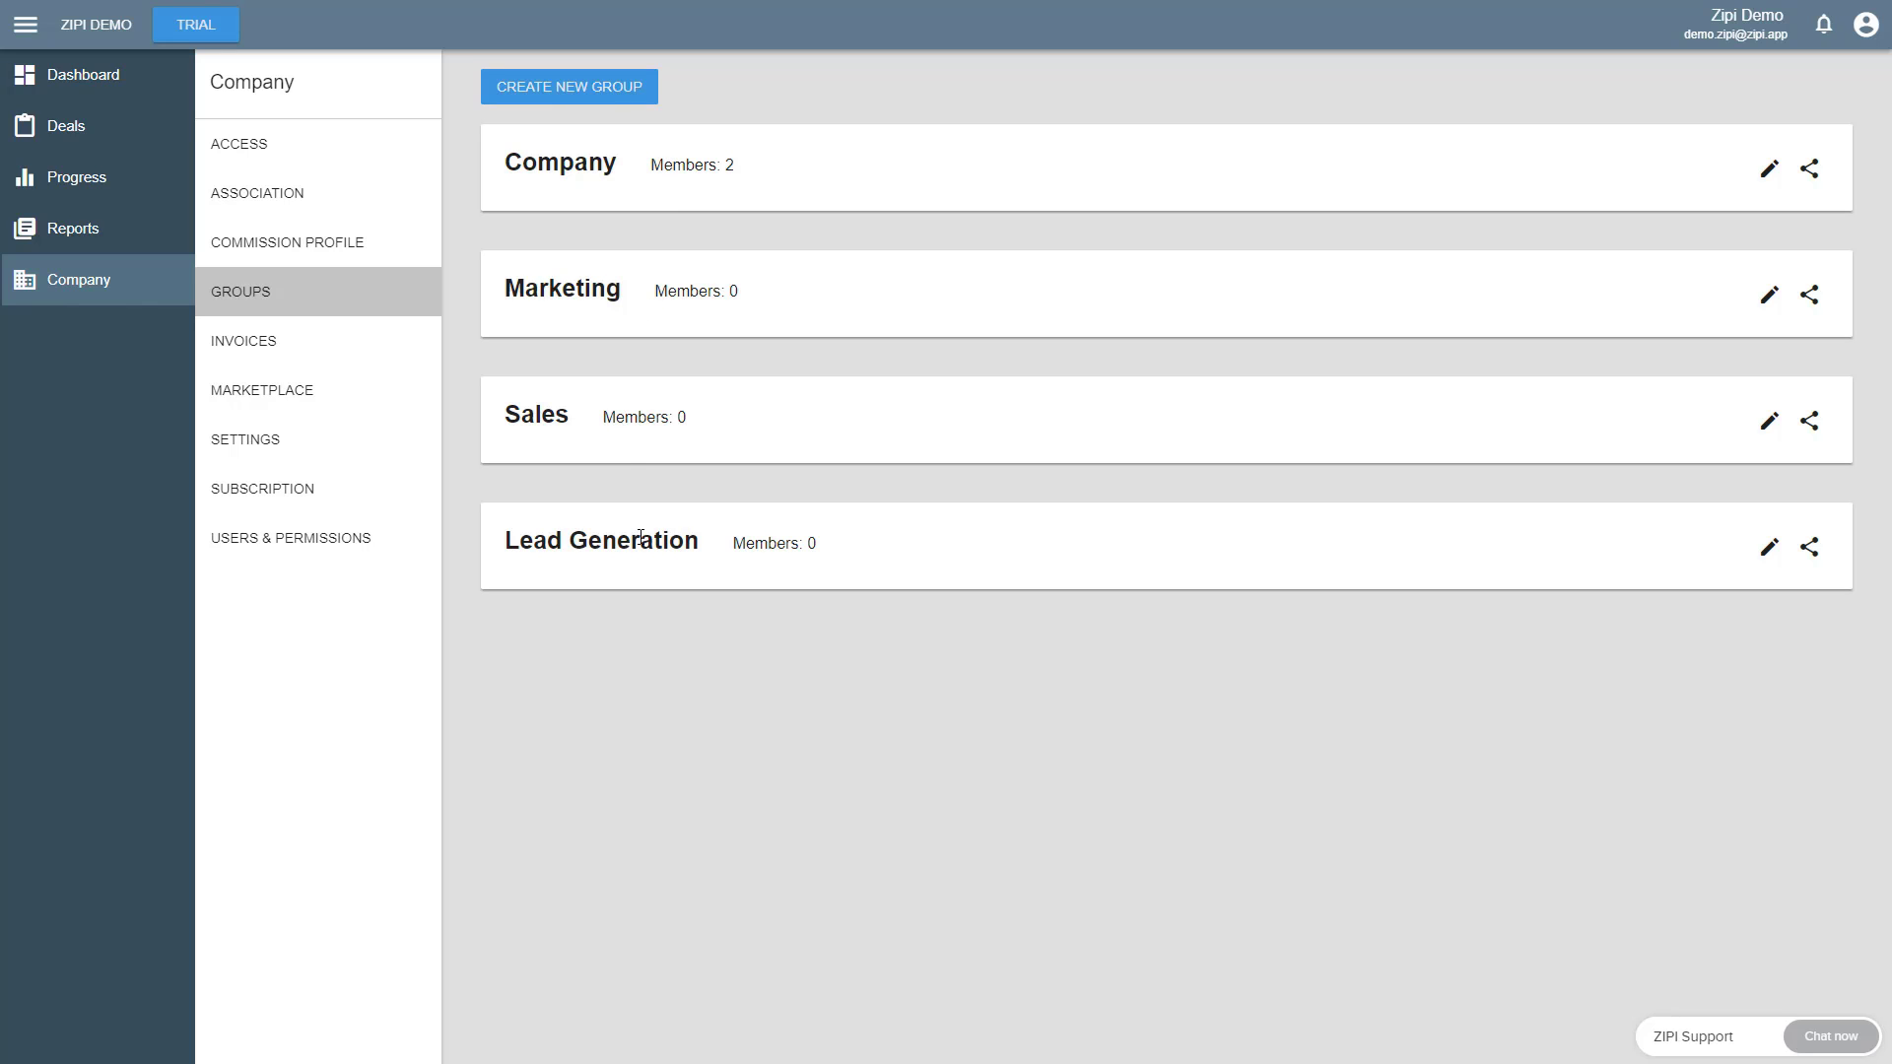
{"action": "left_click", "coordinate": [758, 172]}
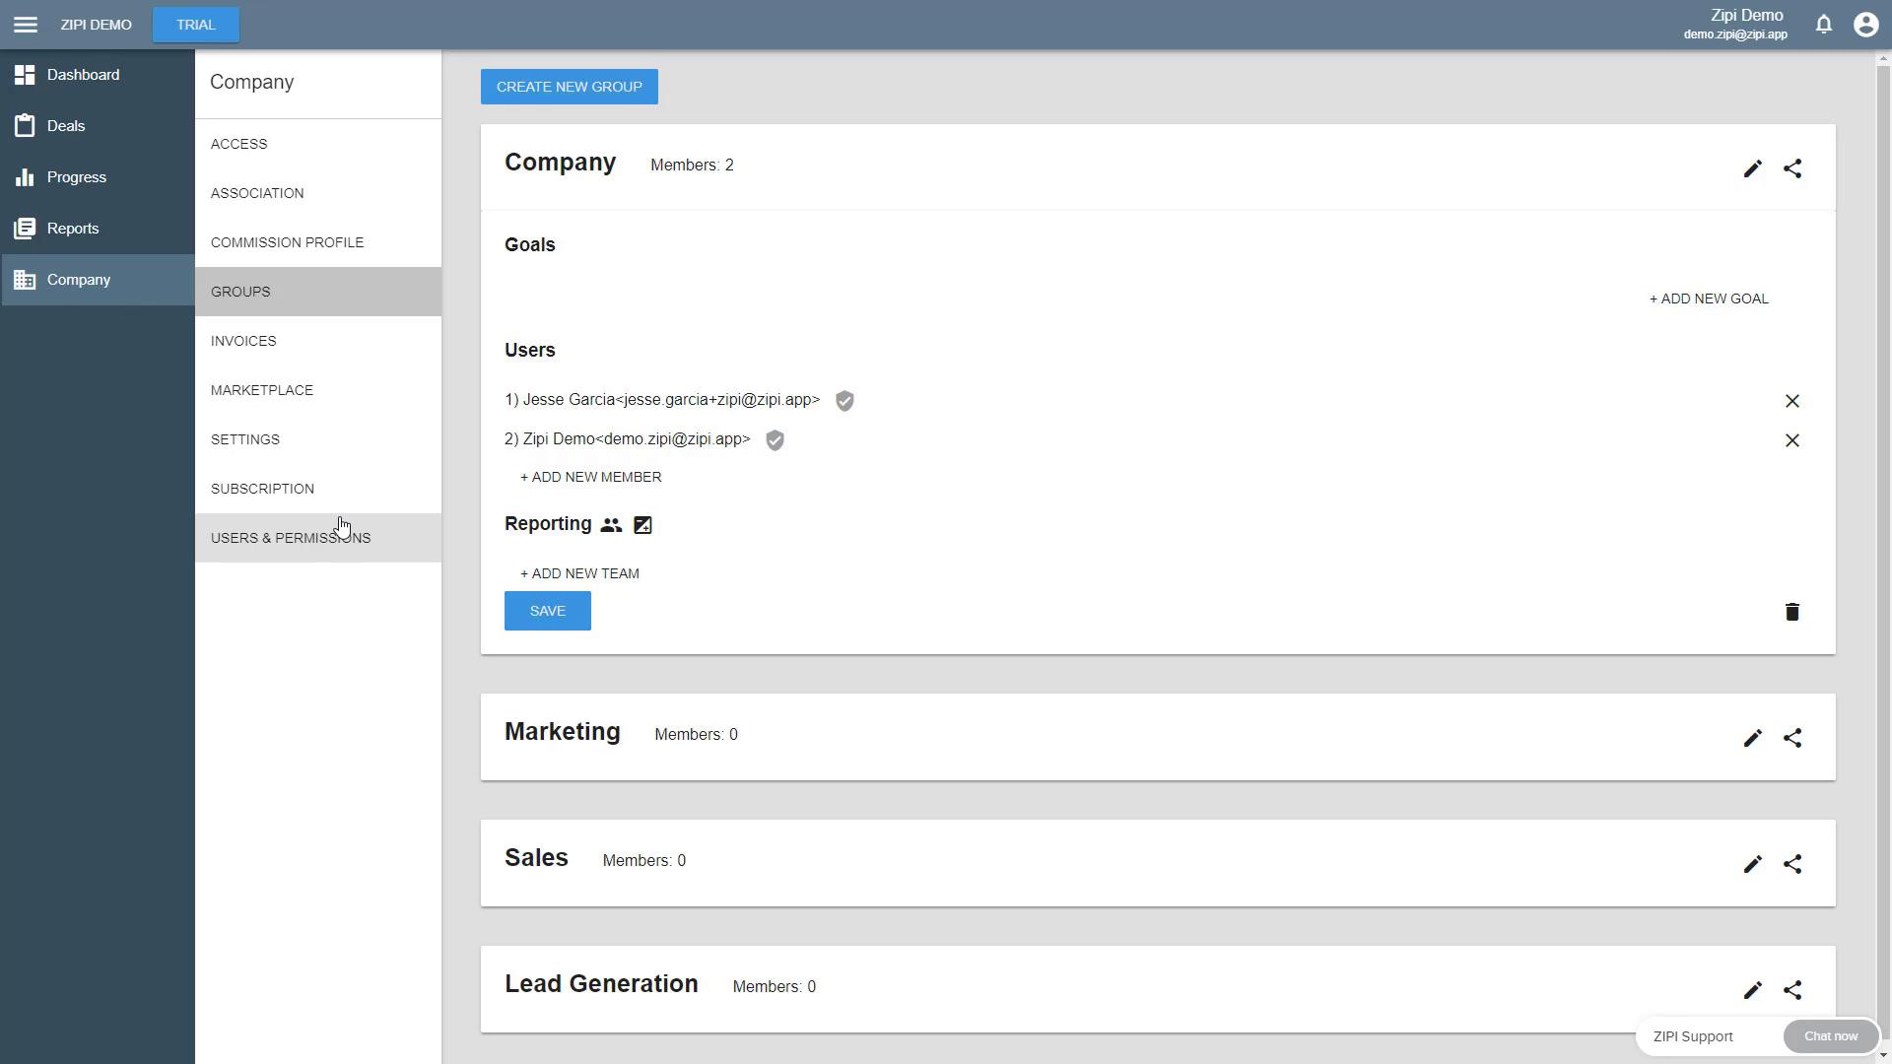
{"action": "left_click", "coordinate": [1712, 306]}
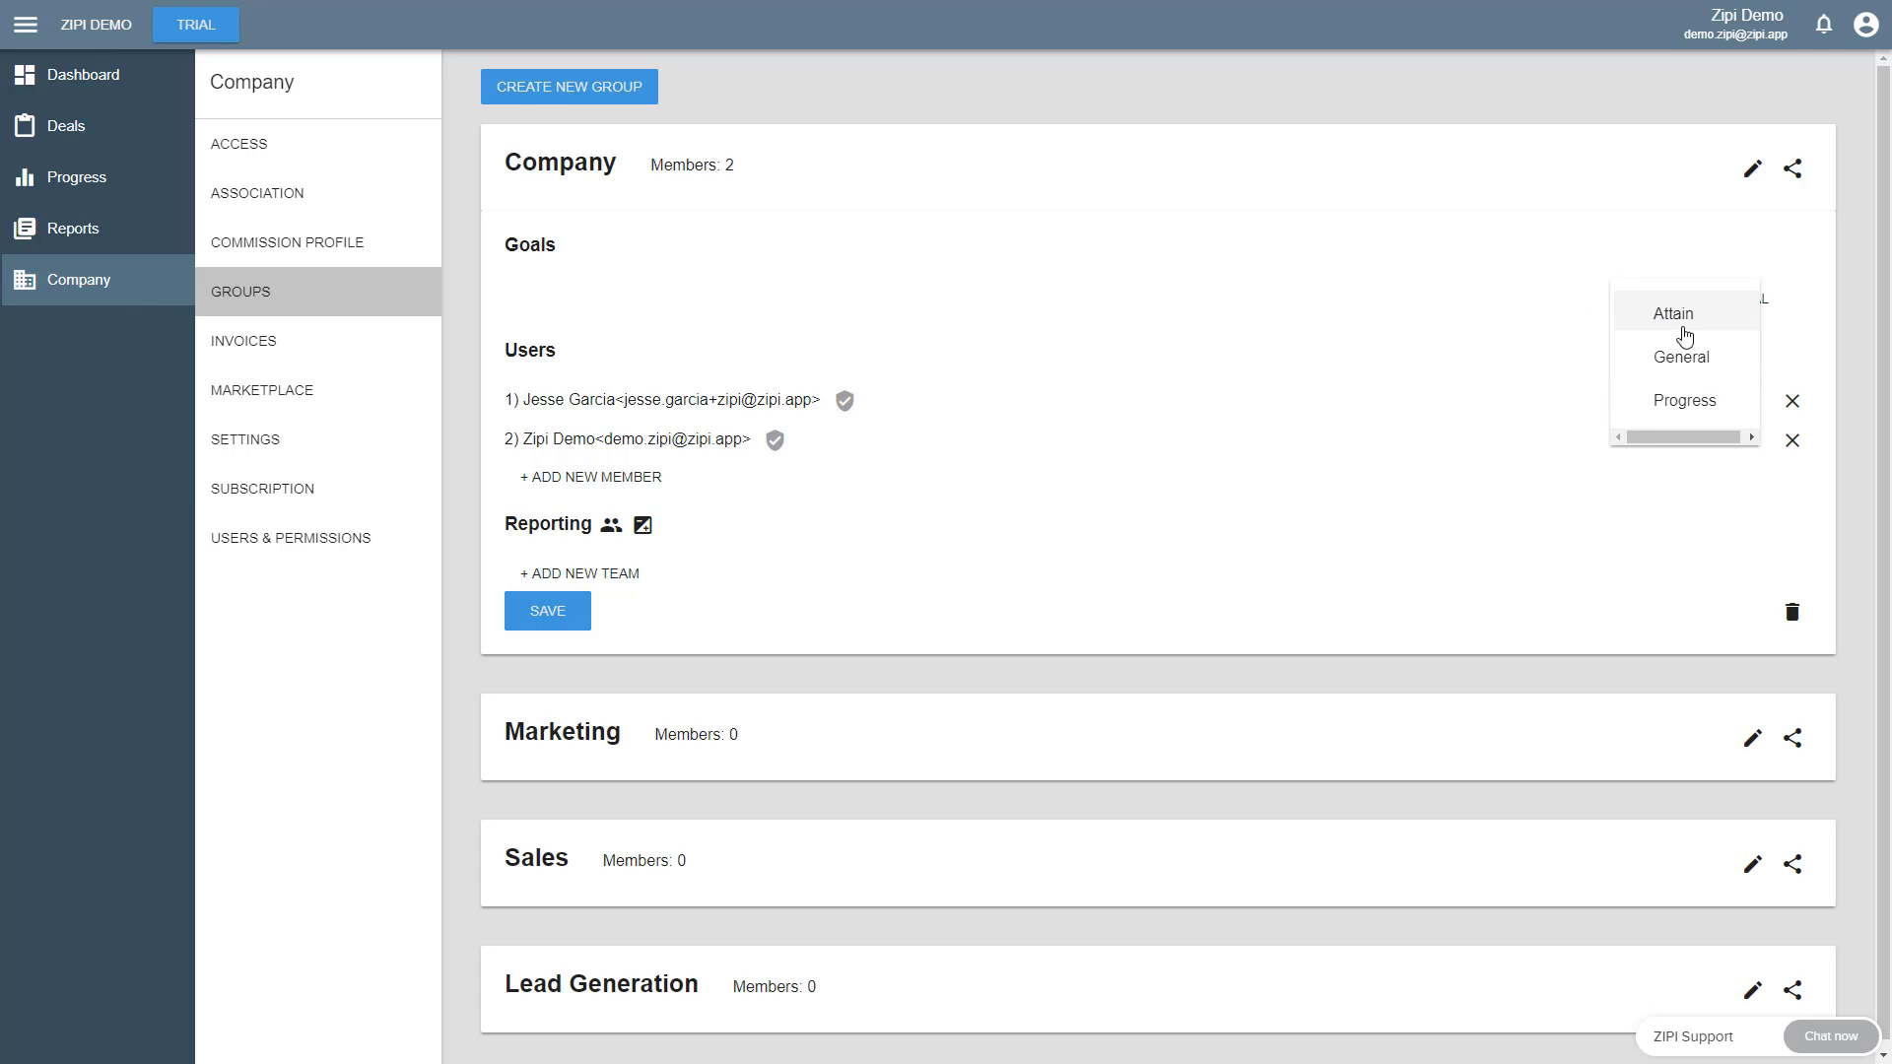
{"action": "left_click", "coordinate": [1675, 315]}
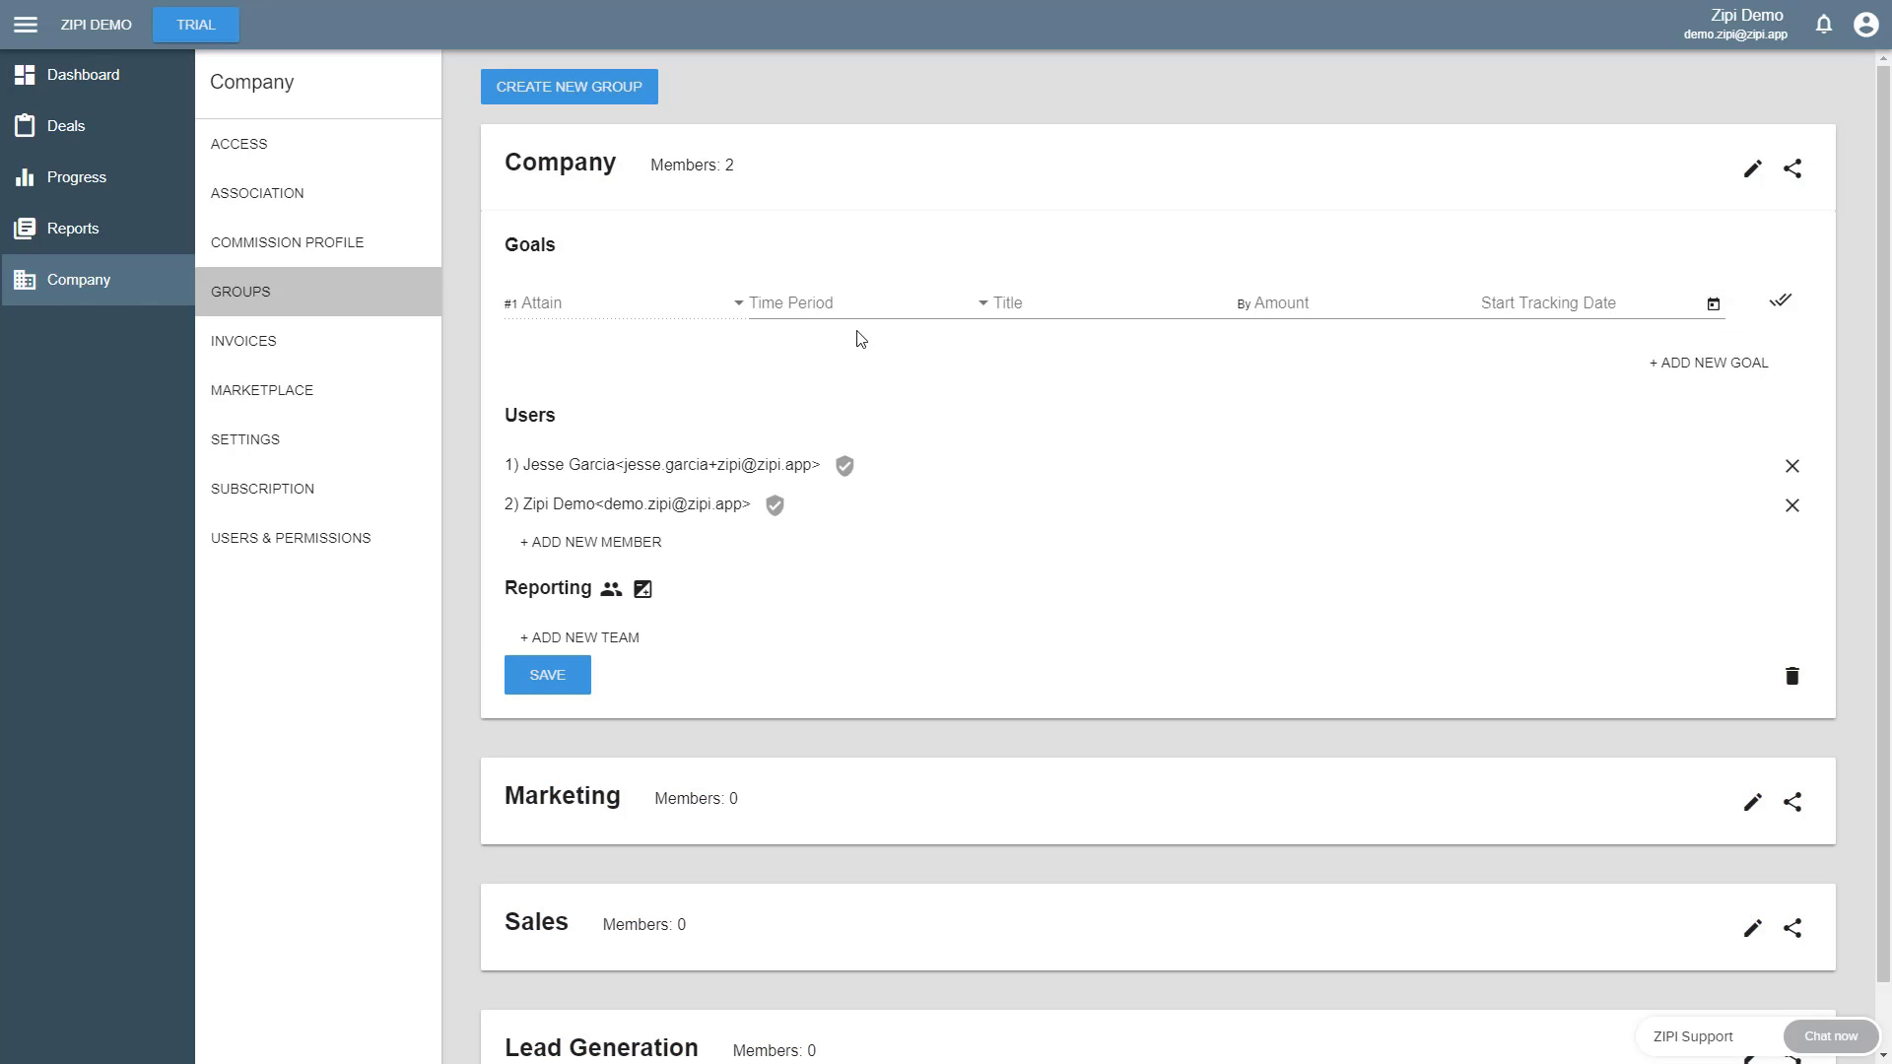
{"action": "left_click", "coordinate": [811, 312]}
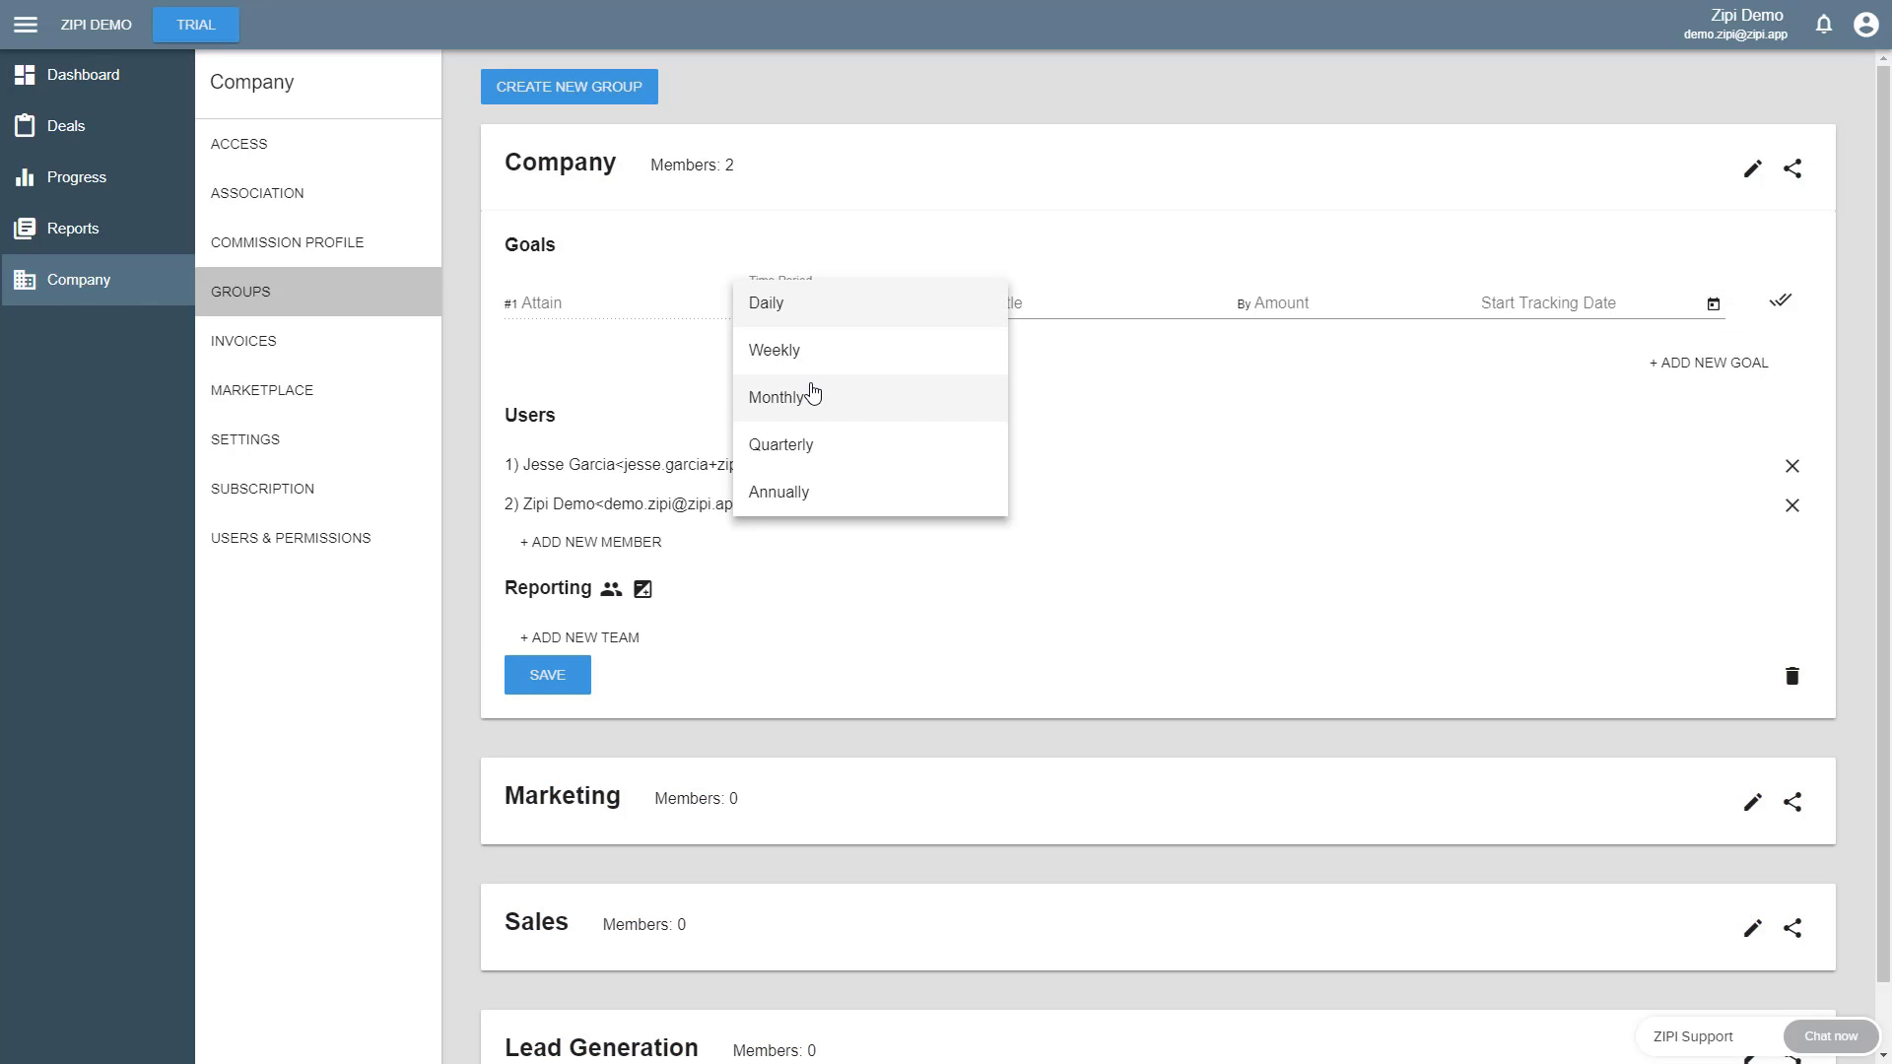
{"action": "left_click", "coordinate": [815, 393]}
- Title the Attain goal Volume, with an amount of 1000000 and a start tracking date of 7/1/2018
{"action": "left_click", "coordinate": [1041, 307]}
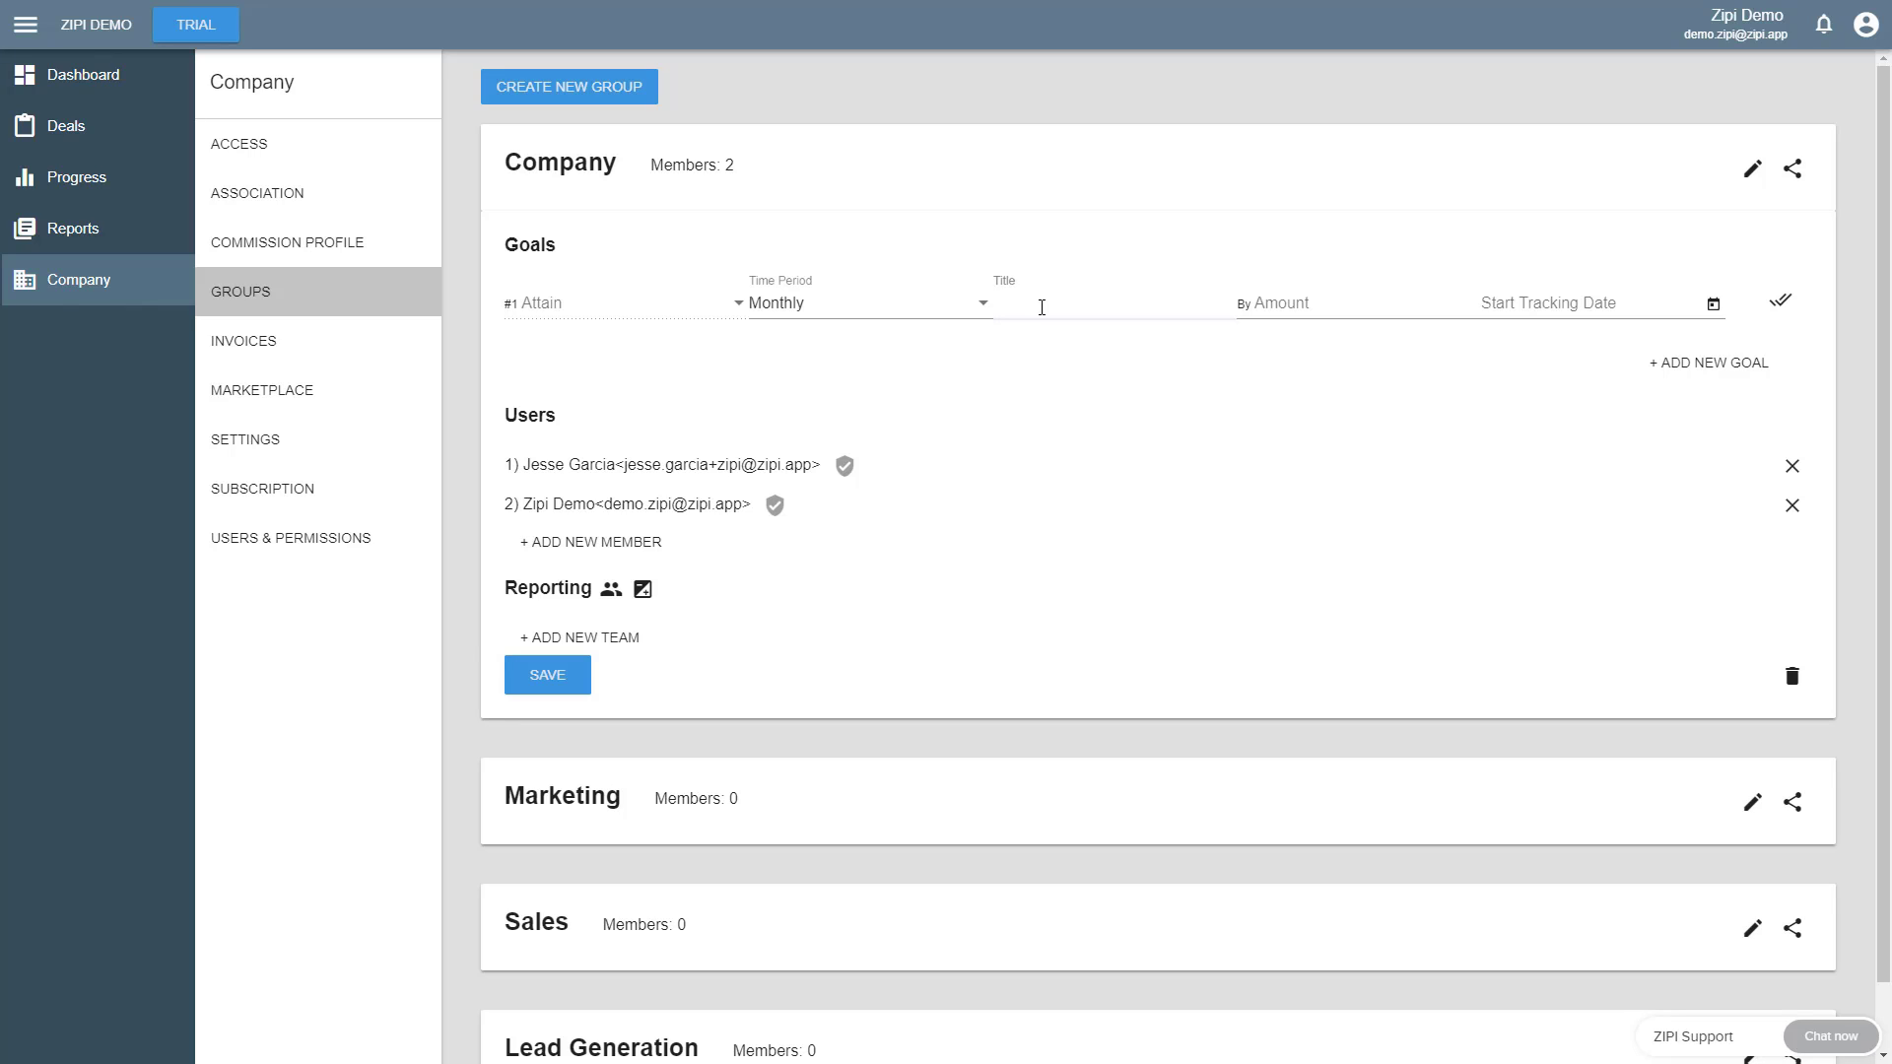
{"action": "type", "text": "Volume"}
{"action": "left_click", "coordinate": [1314, 303]}
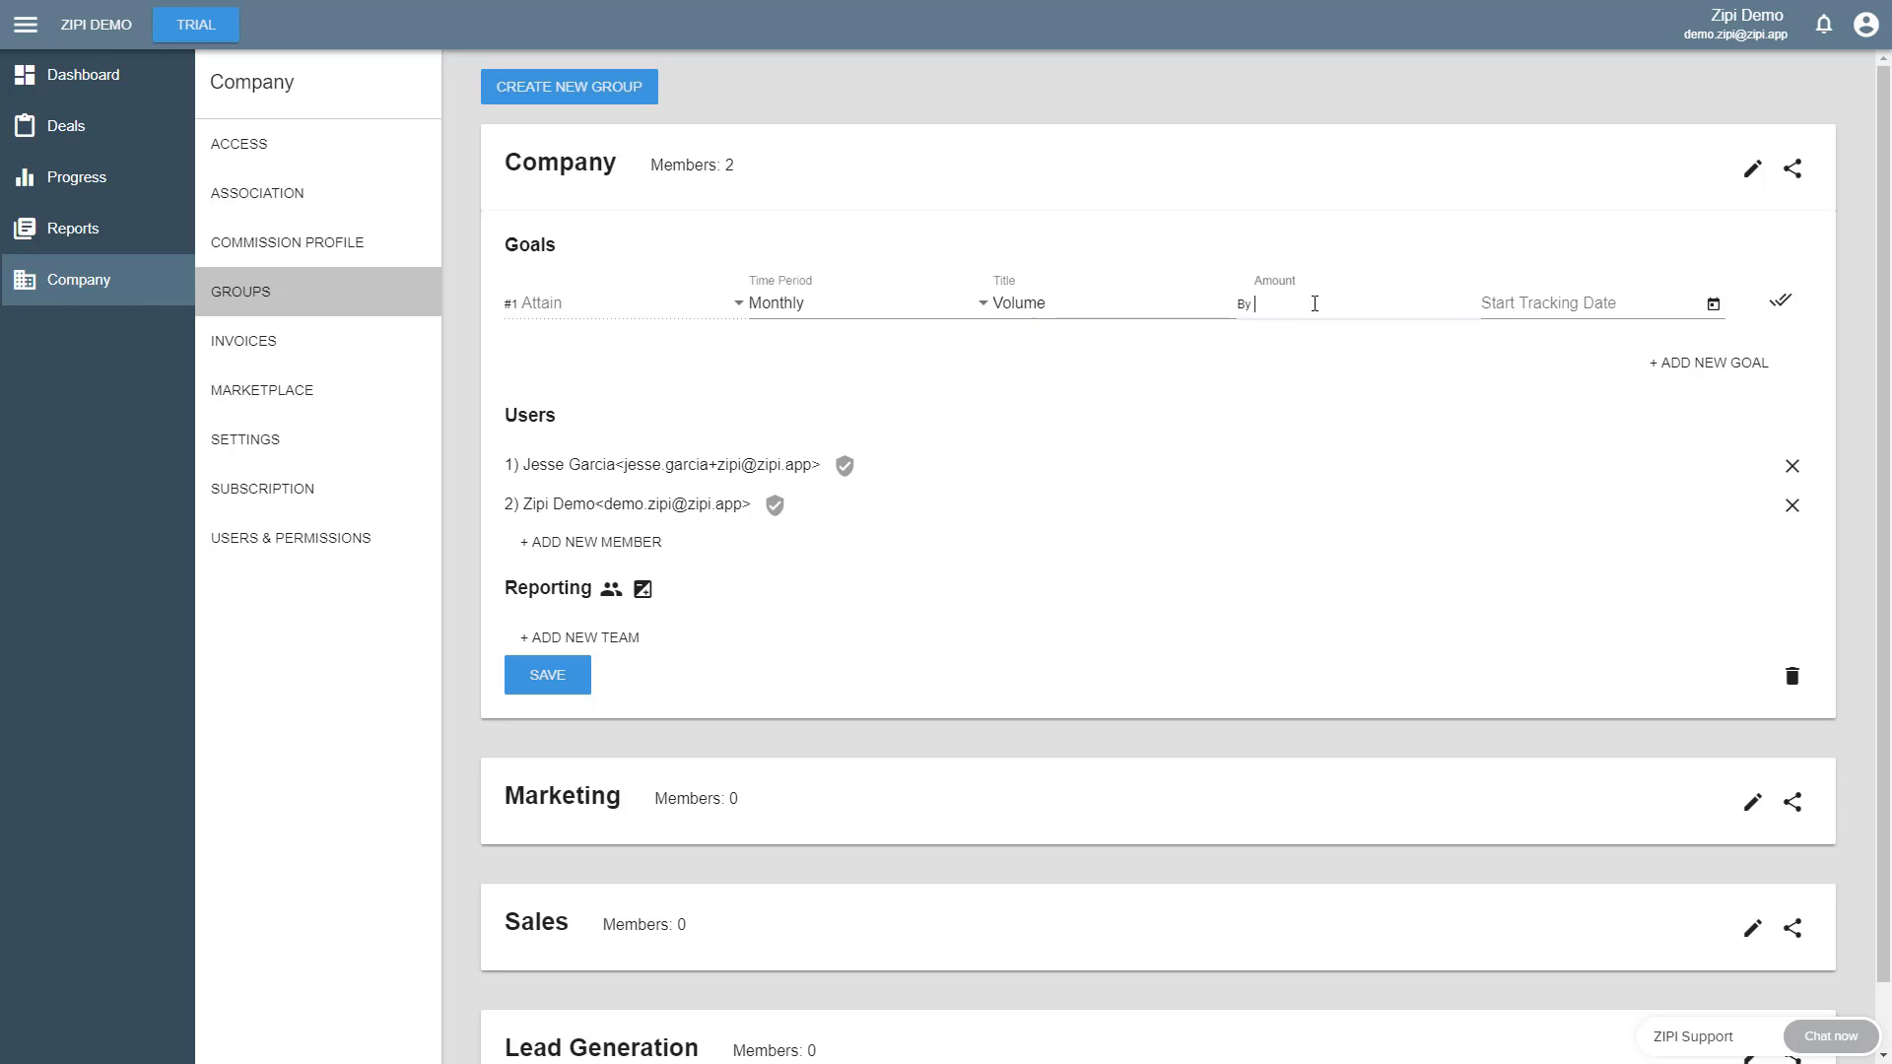
{"action": "type", "text": "1000000"}
{"action": "left_click", "coordinate": [1713, 303]}
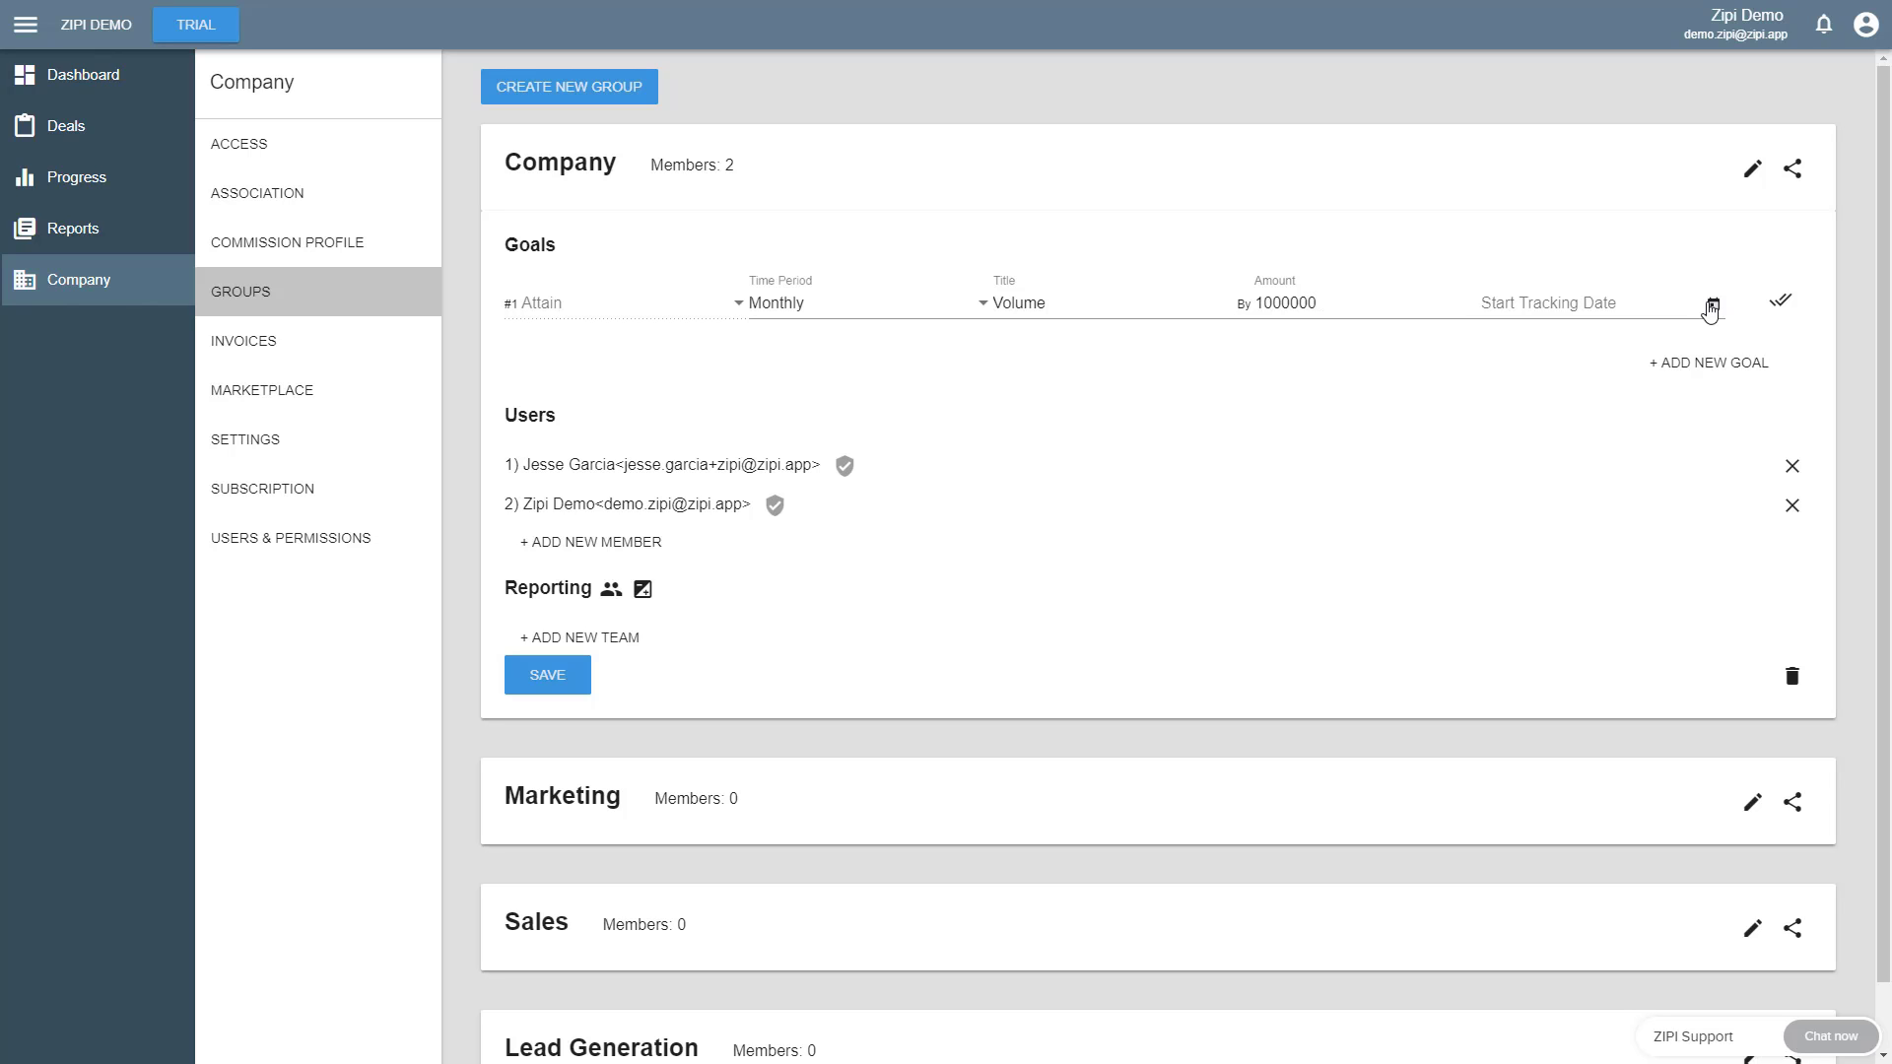
{"action": "left_click", "coordinate": [1509, 482]}
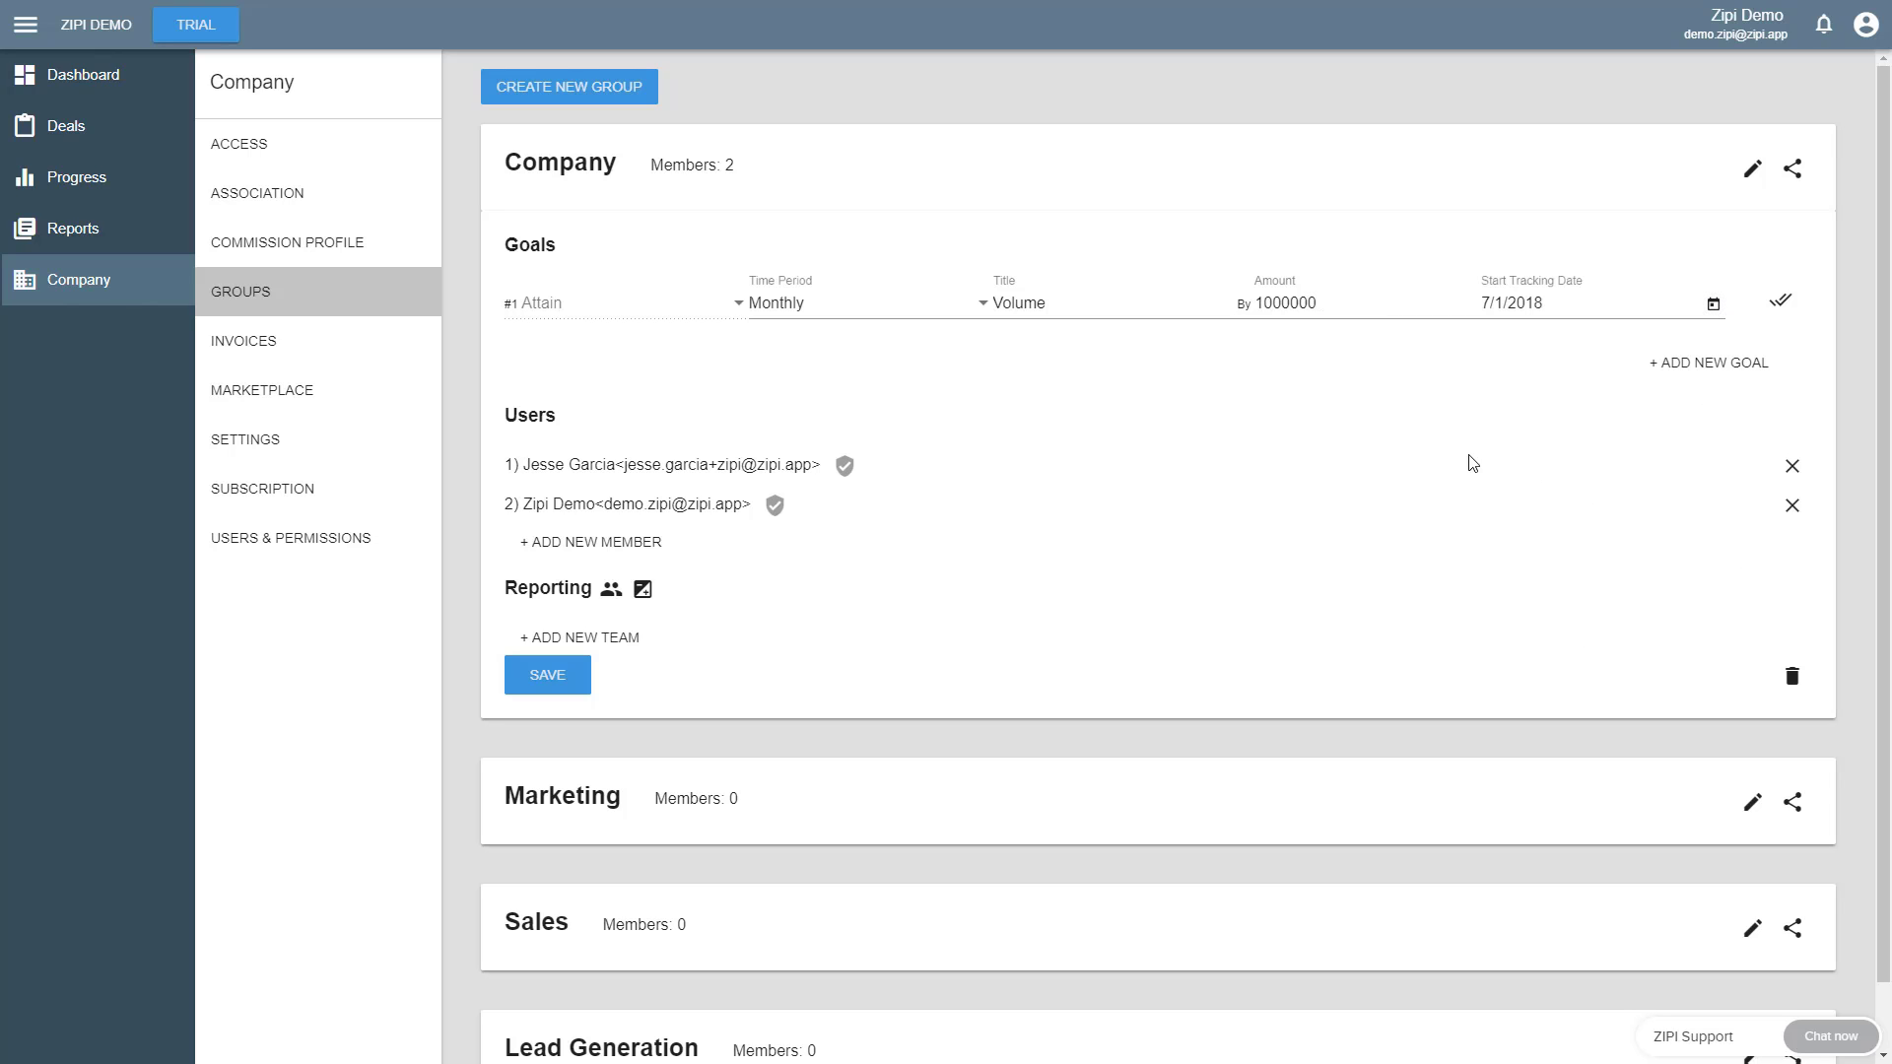
{"action": "left_click", "coordinate": [1785, 311]}
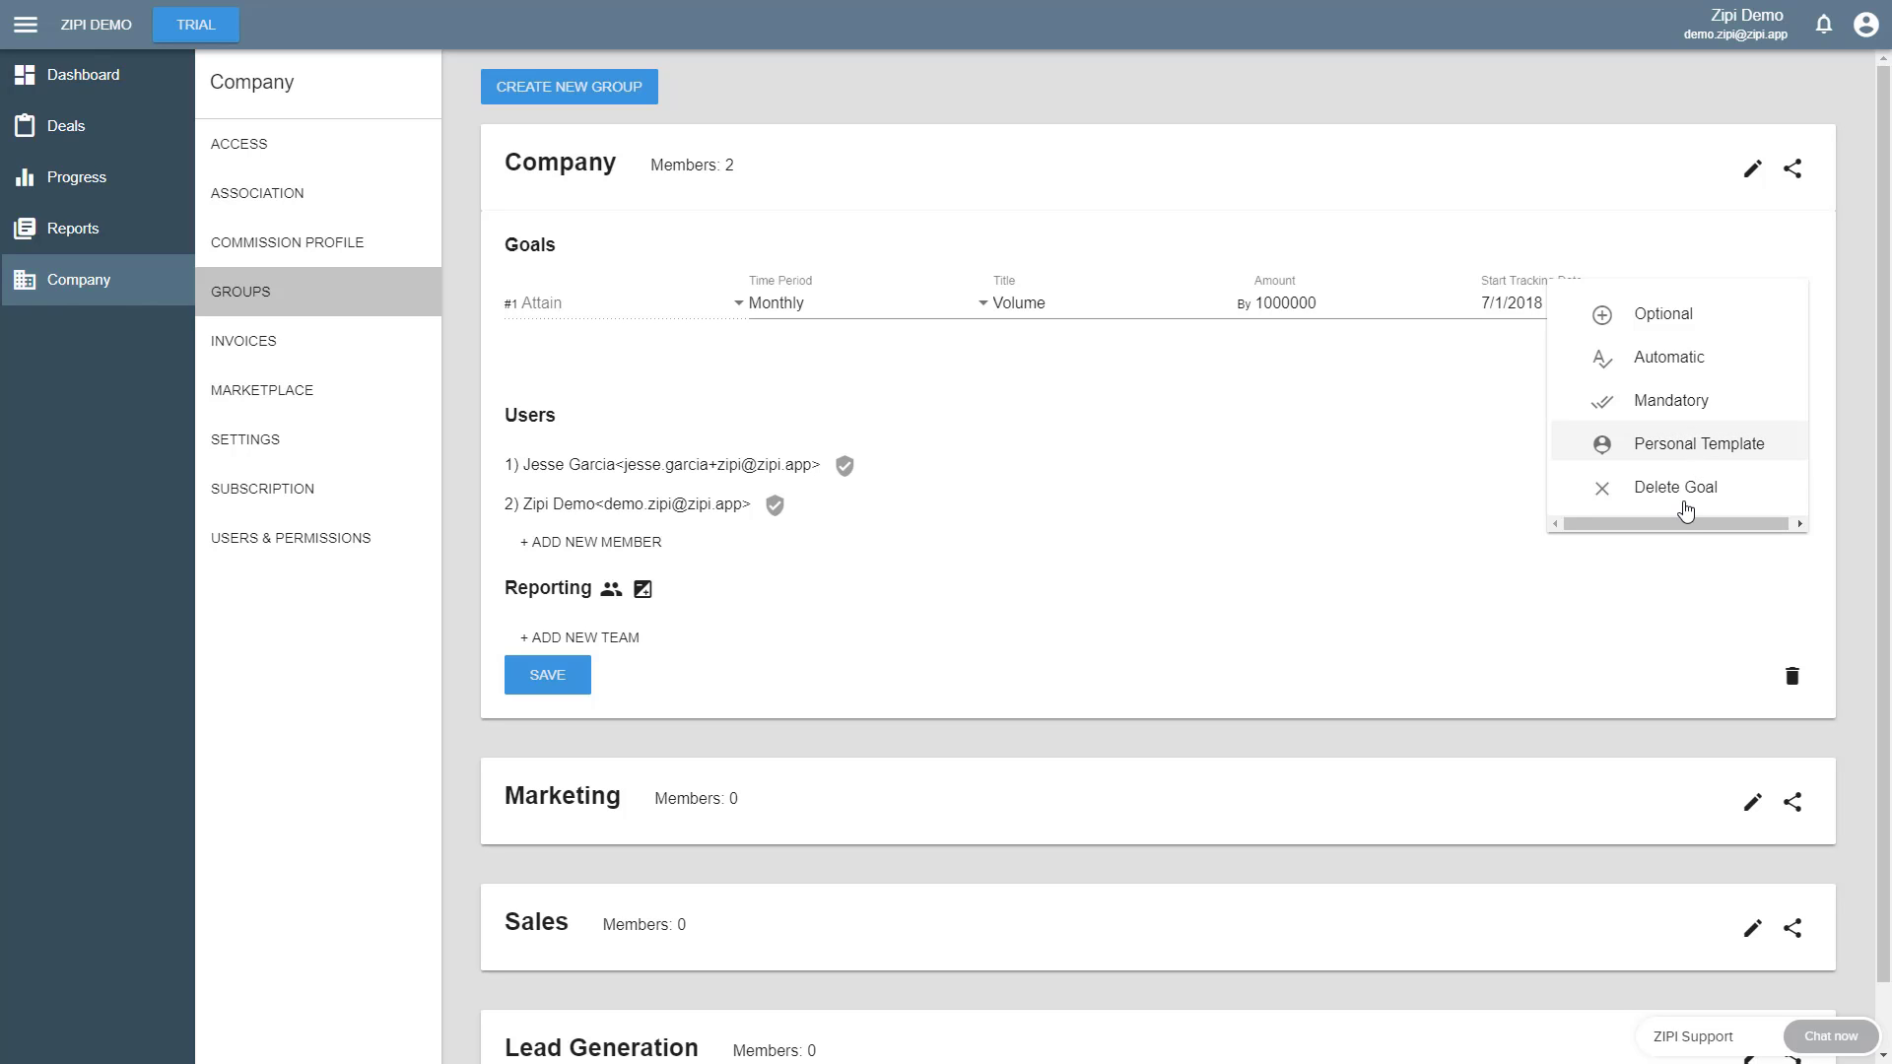
{"action": "left_click", "coordinate": [1317, 385]}
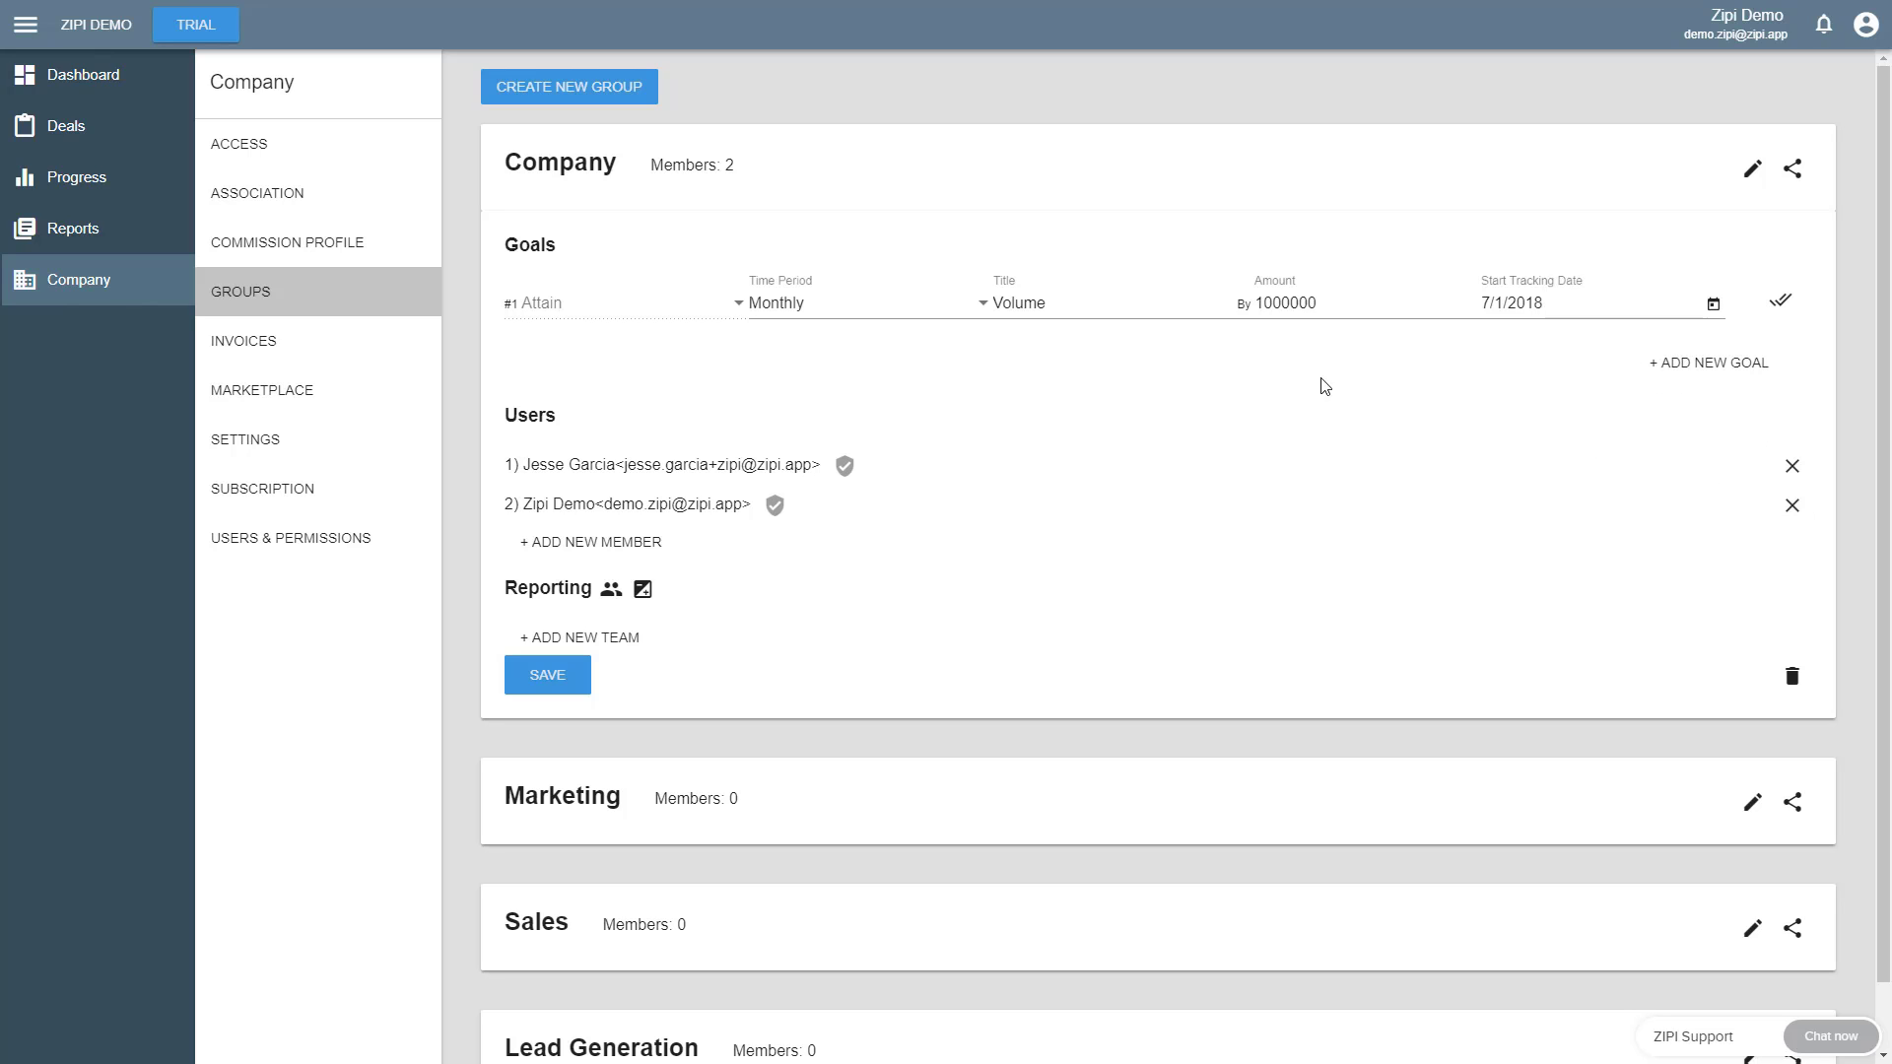
- Add a Progress goal of type Increase to the Company group with a Quarterly time period and the title Production
{"action": "left_click", "coordinate": [1711, 370]}
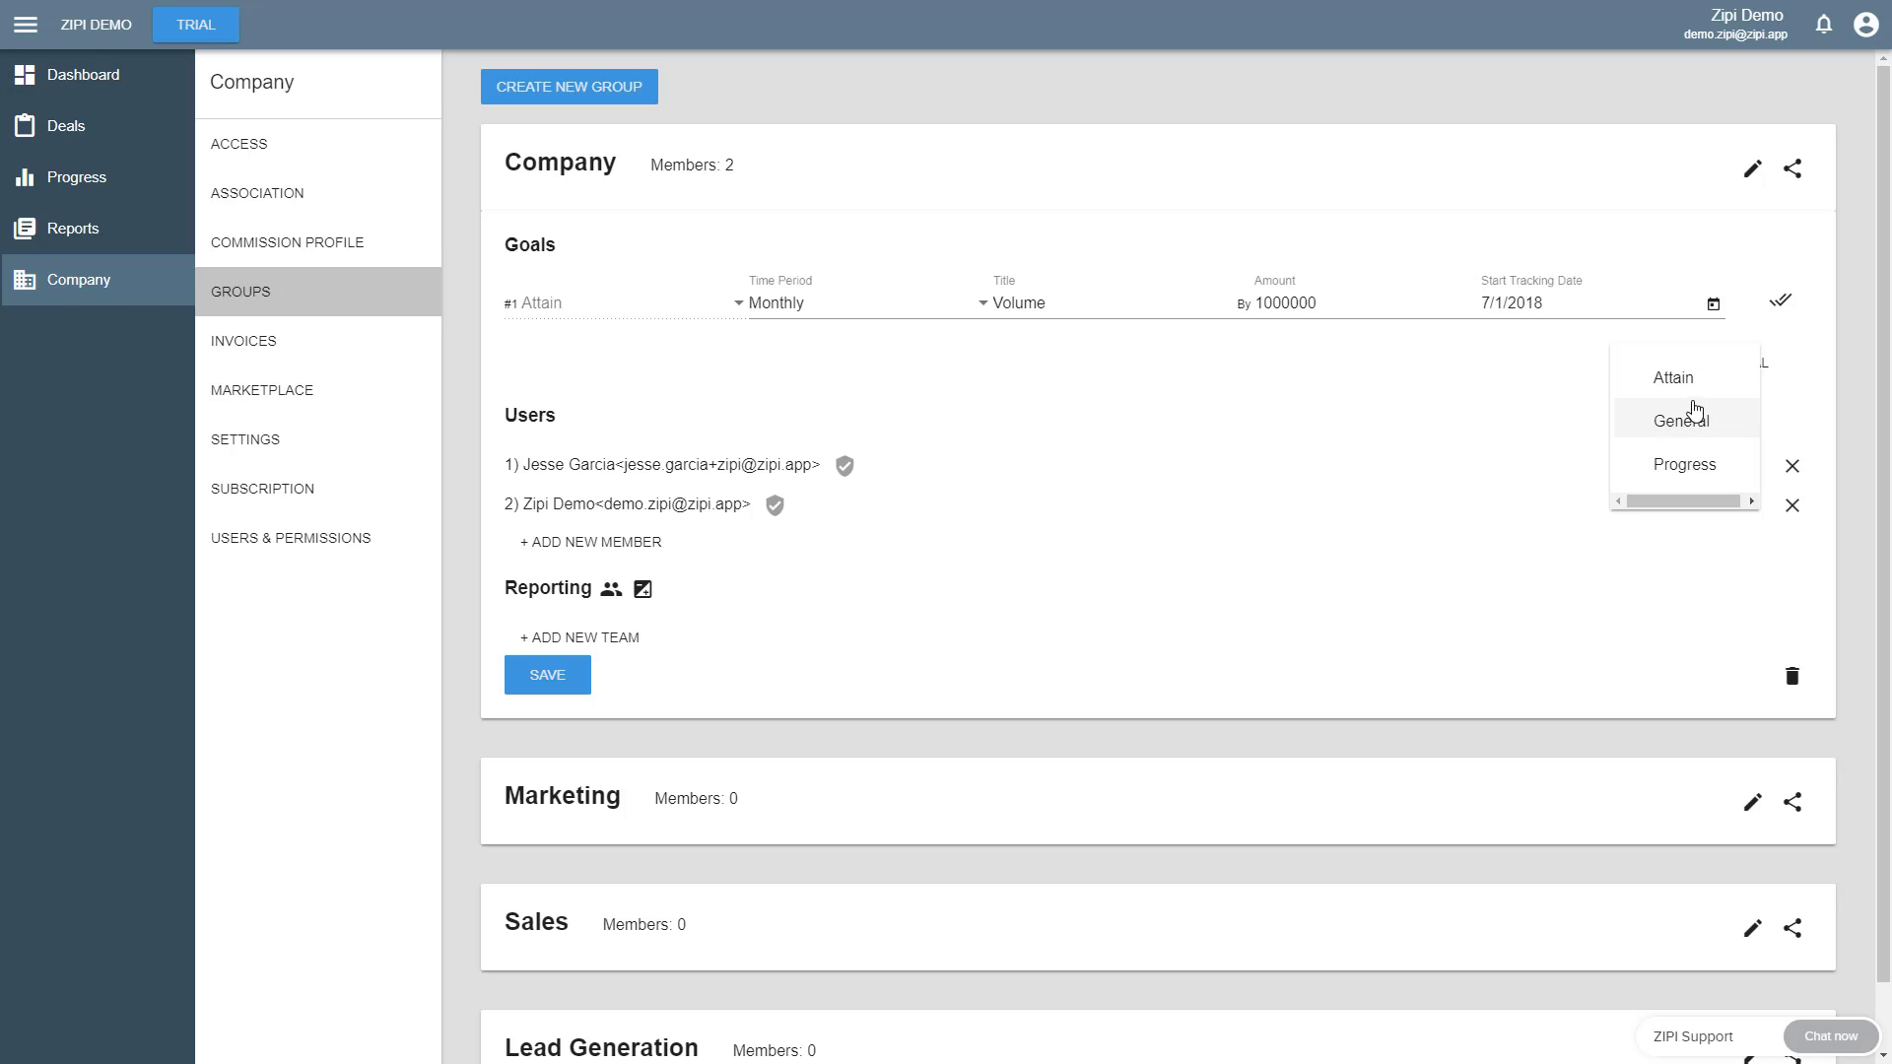
{"action": "left_click", "coordinate": [1694, 460]}
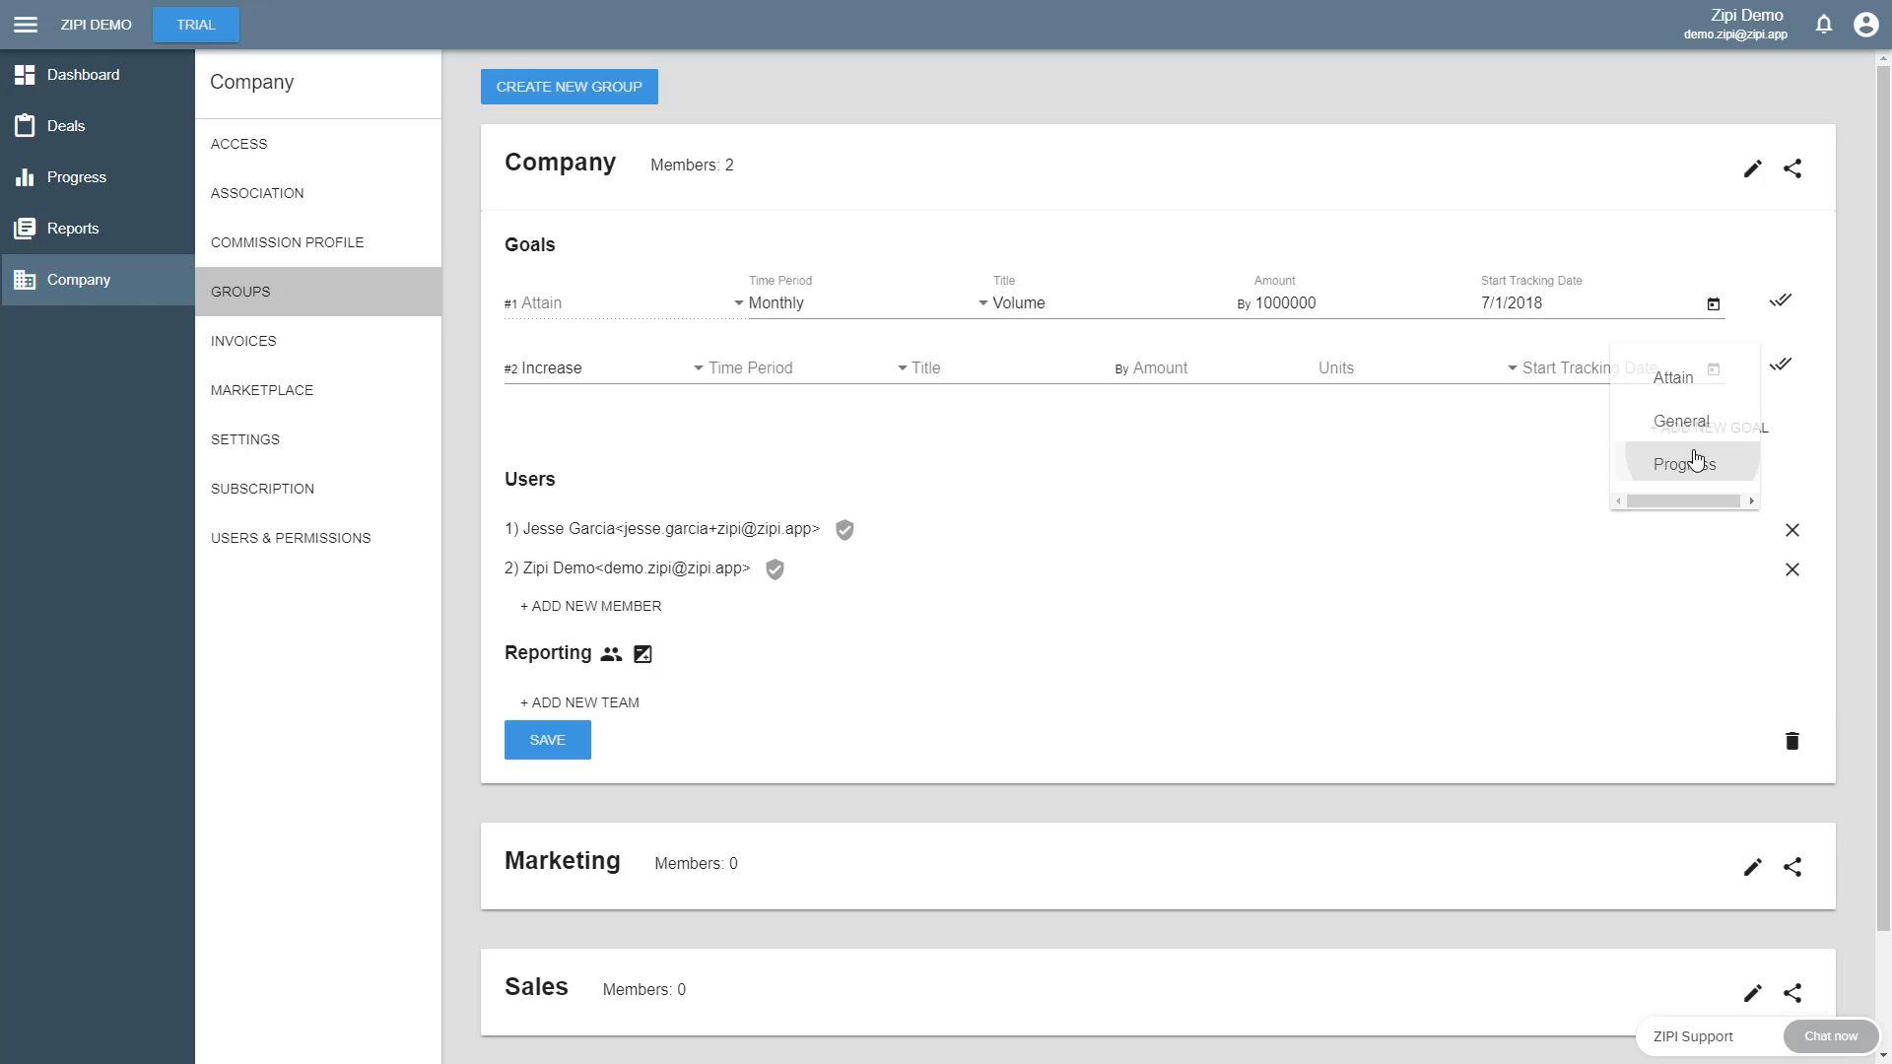
{"action": "left_click", "coordinate": [762, 383]}
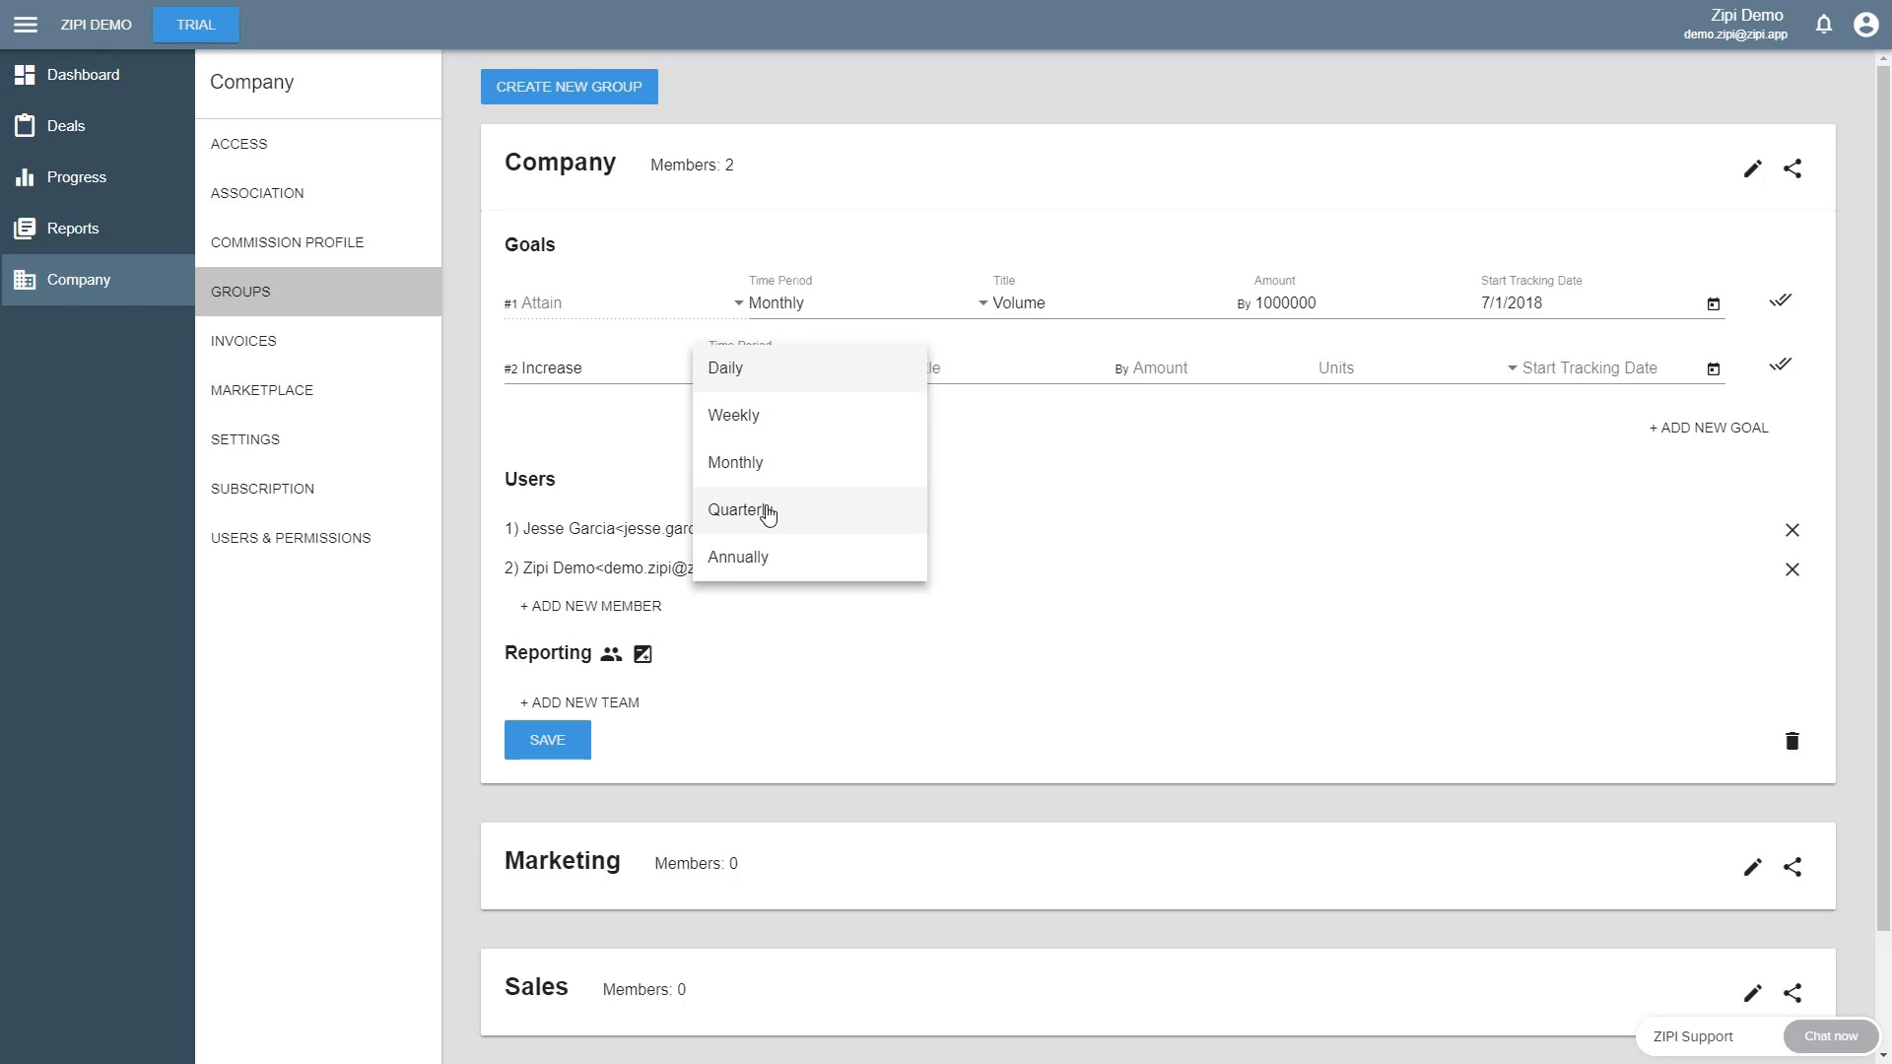
{"action": "left_click", "coordinate": [764, 508]}
{"action": "left_click", "coordinate": [926, 368]}
{"action": "type", "text": "Poductio"}
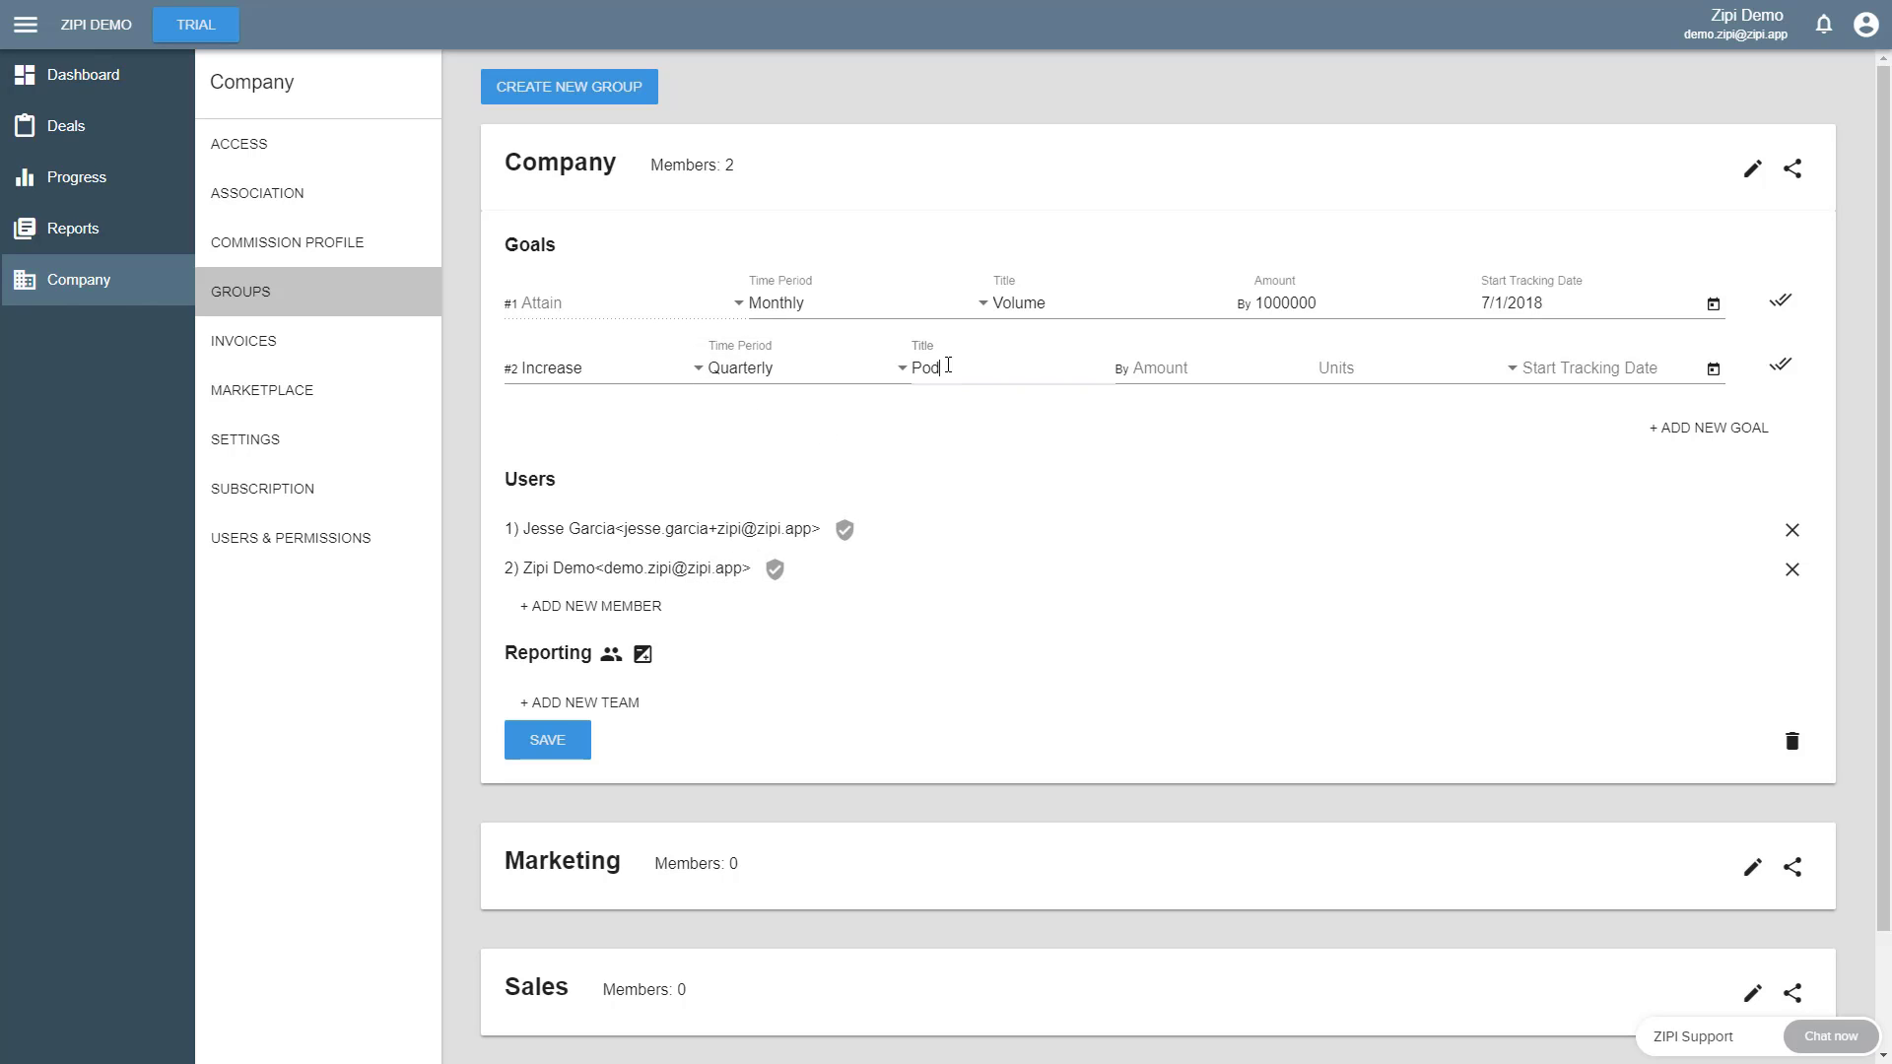
{"action": "key", "text": "BackSpace"}
{"action": "key", "text": "BackSpace"}
{"action": "key", "text": "BackSpace"}
{"action": "key", "text": "BackSpace"}
{"action": "key", "text": "BackSpace"}
{"action": "key", "text": "BackSpace"}
{"action": "key", "text": "BackSpace"}
{"action": "type", "text": "roduction"}
{"action": "key", "text": "Tab"}
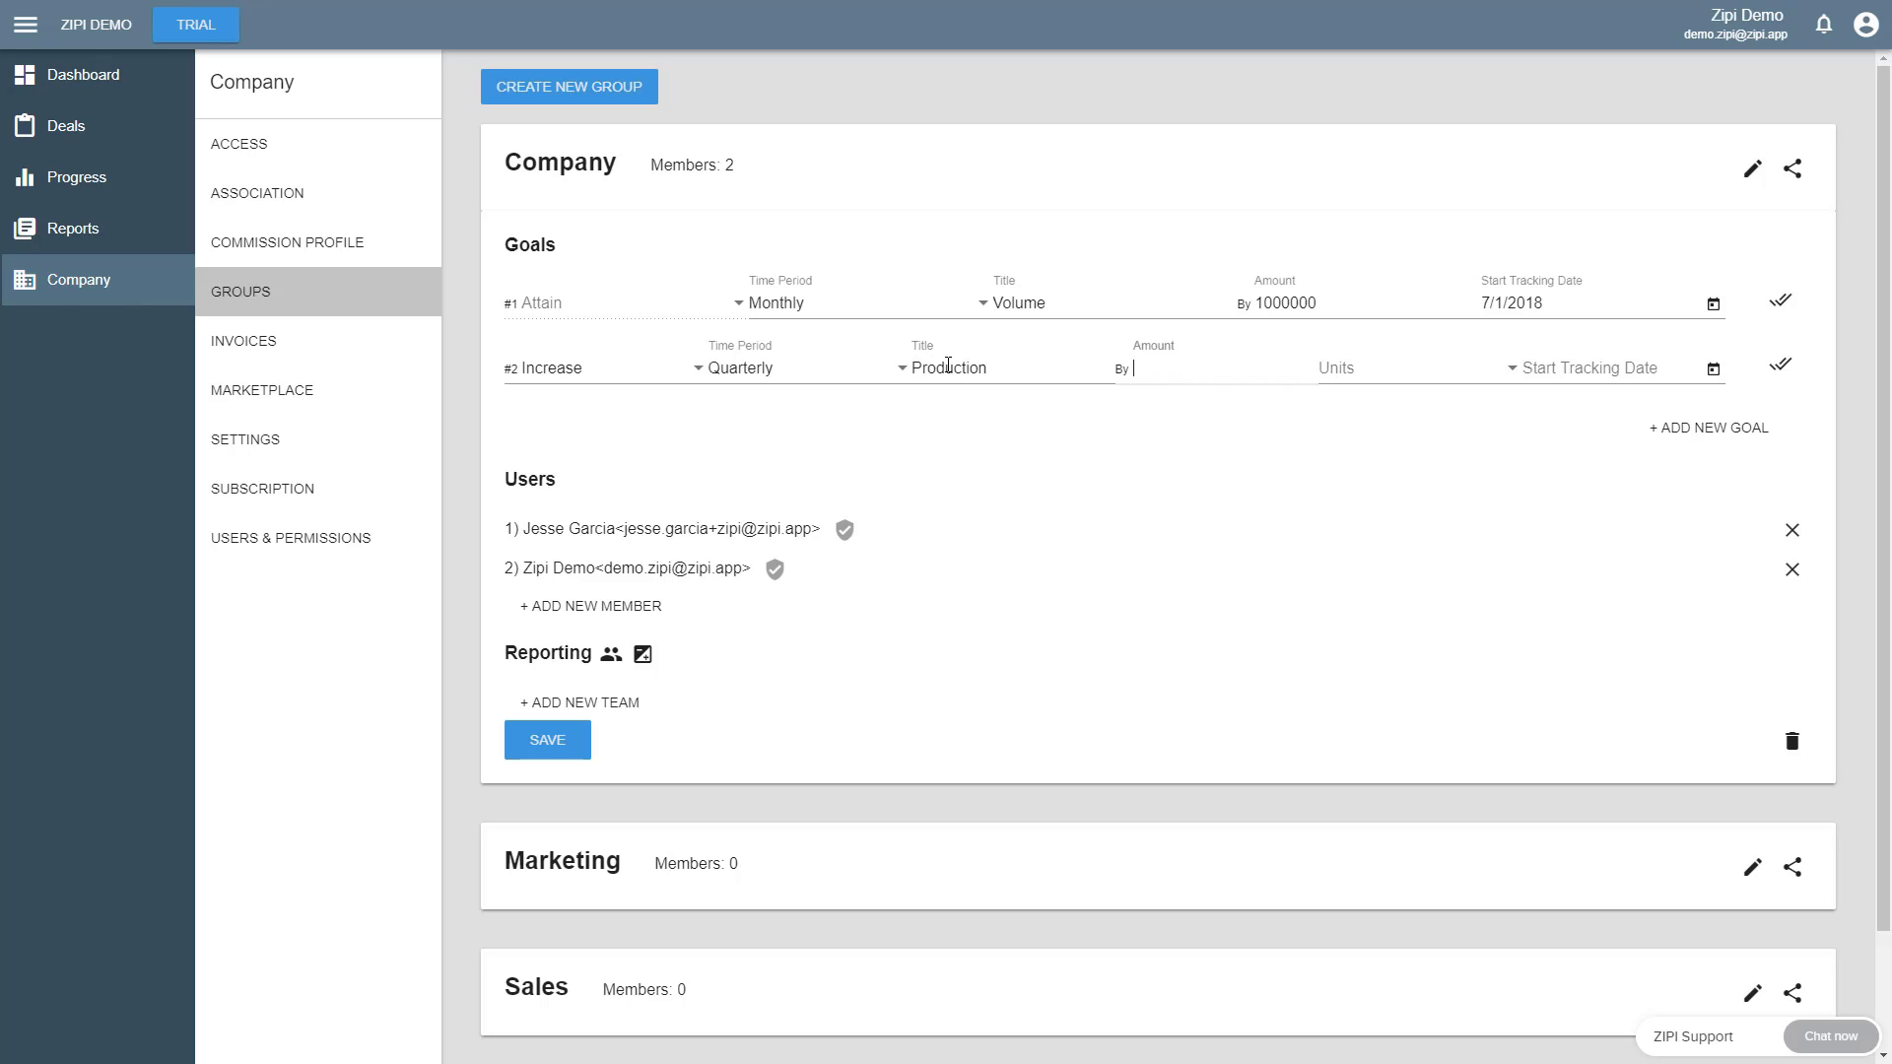
- Set the Production goal's amount to 2000000, its units to $ Dollars and its start tracking date to 7/11/2018
{"action": "type", "text": "2000000"}
{"action": "left_click", "coordinate": [1393, 369]}
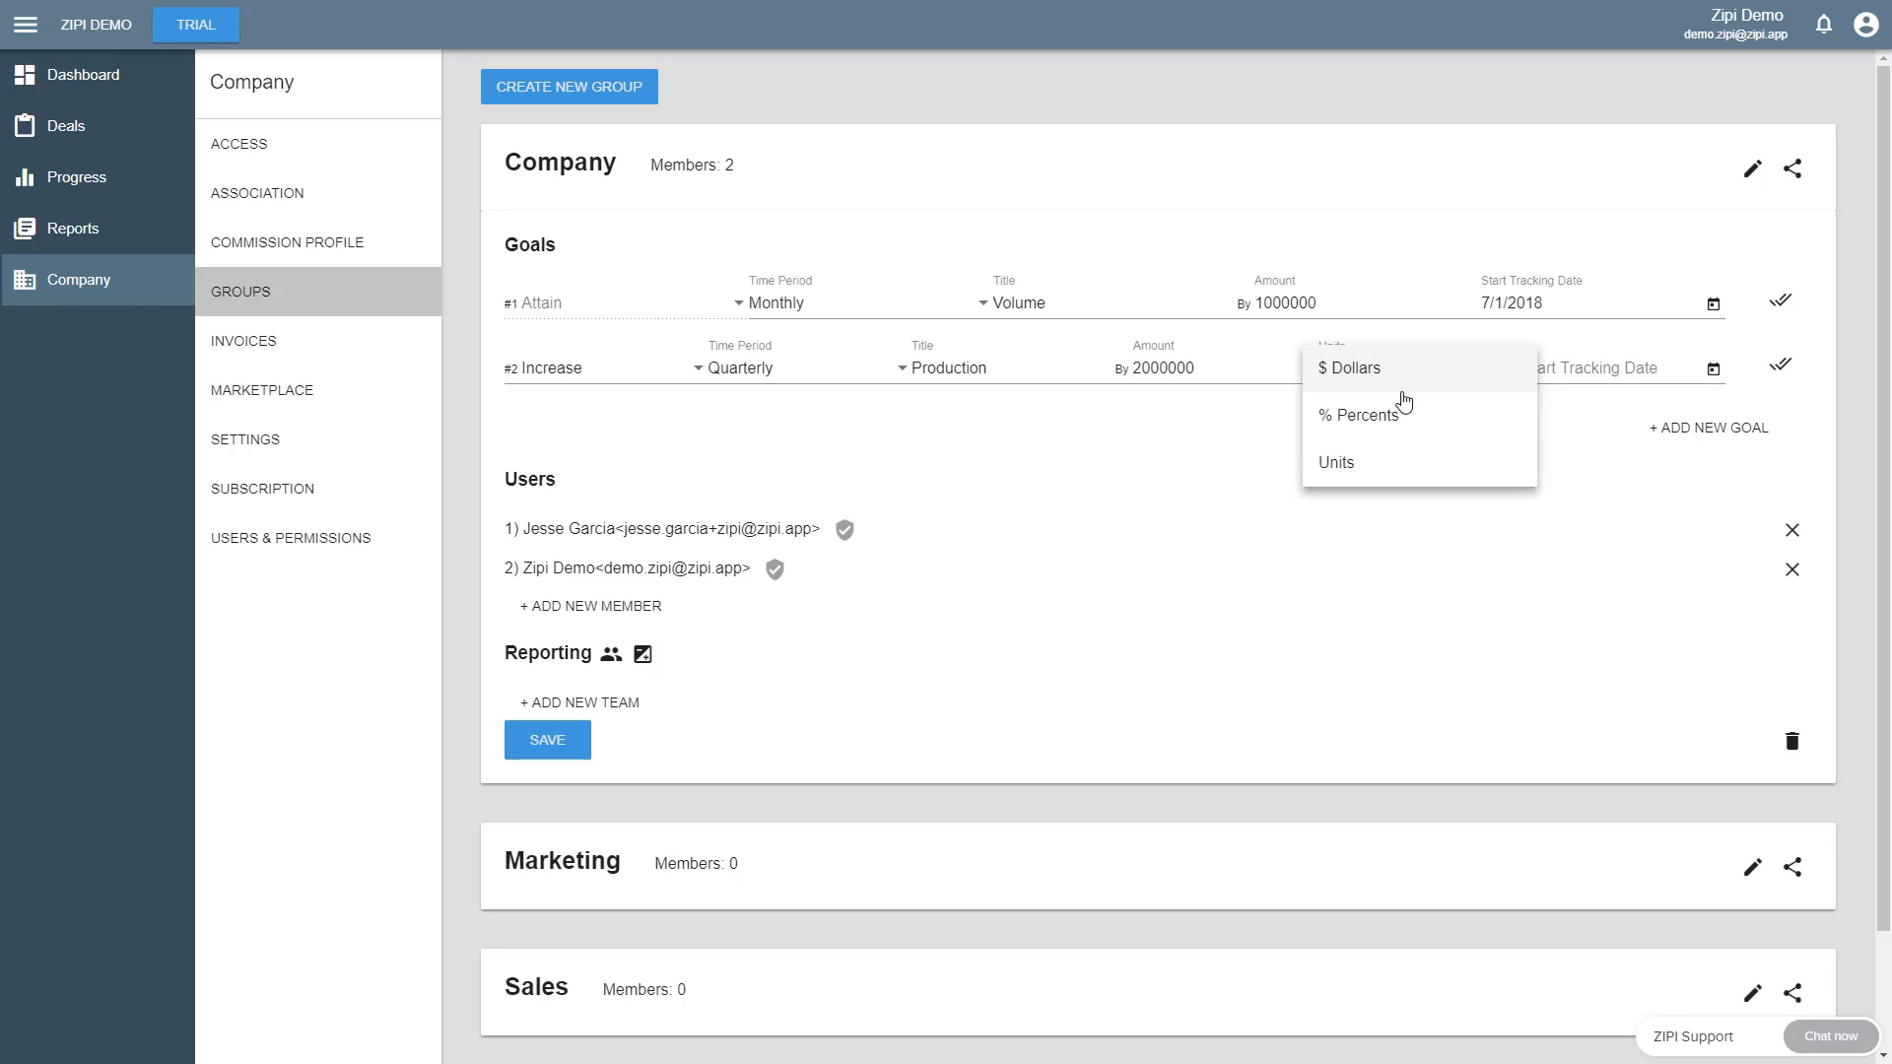
{"action": "left_click", "coordinate": [1384, 379]}
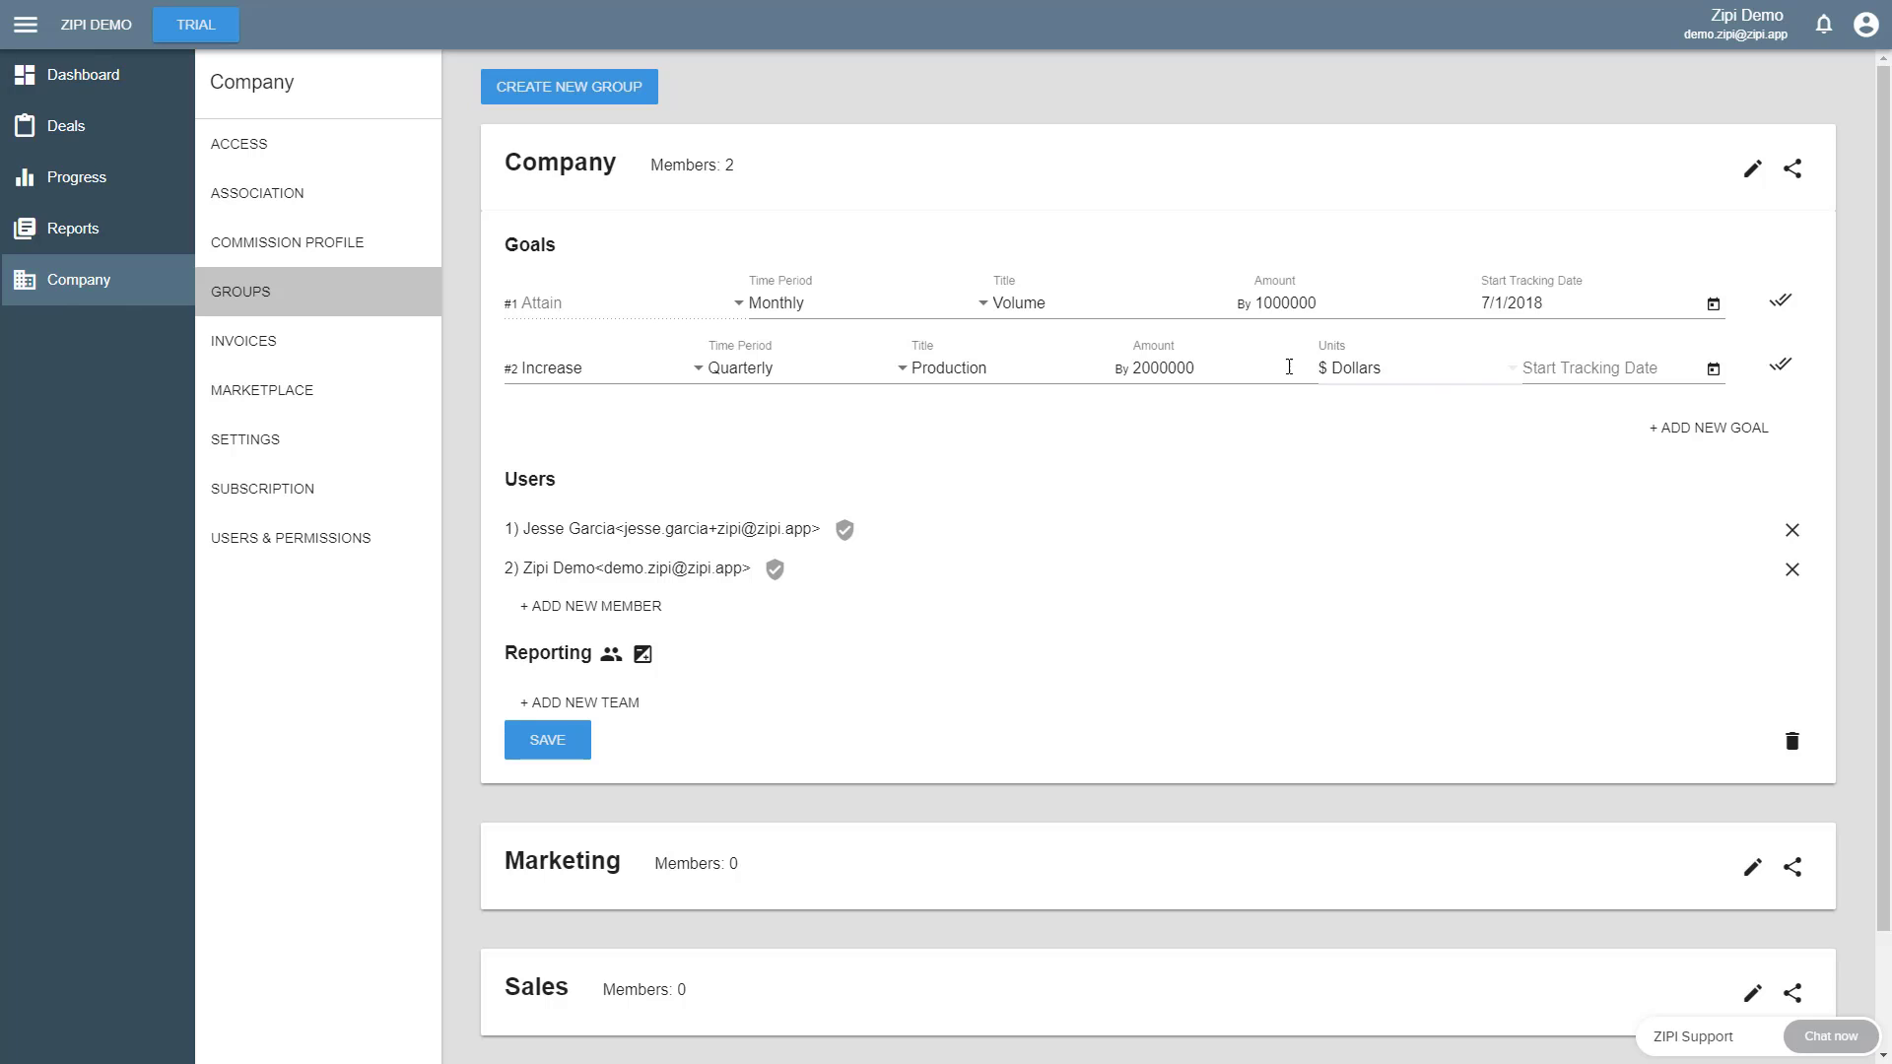
{"action": "left_click", "coordinate": [1569, 368]}
{"action": "left_click", "coordinate": [1712, 370]}
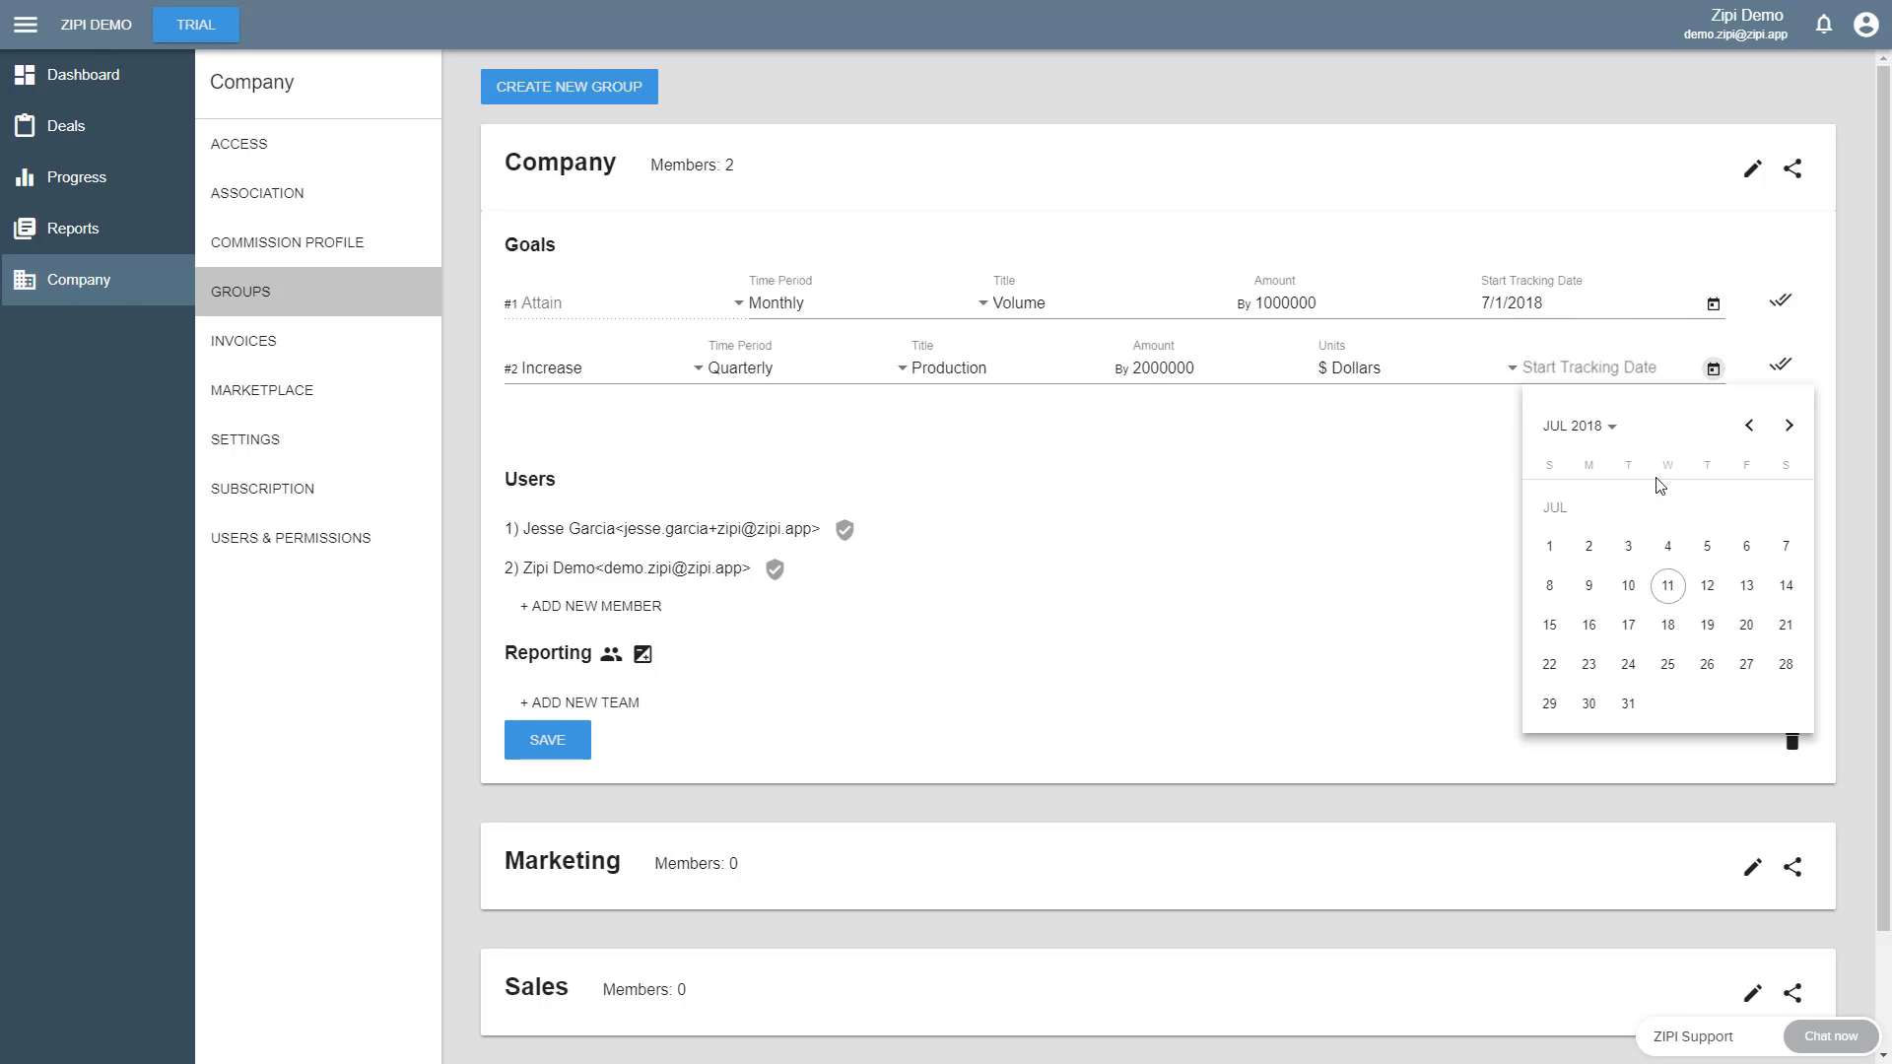
{"action": "left_click", "coordinate": [1674, 590]}
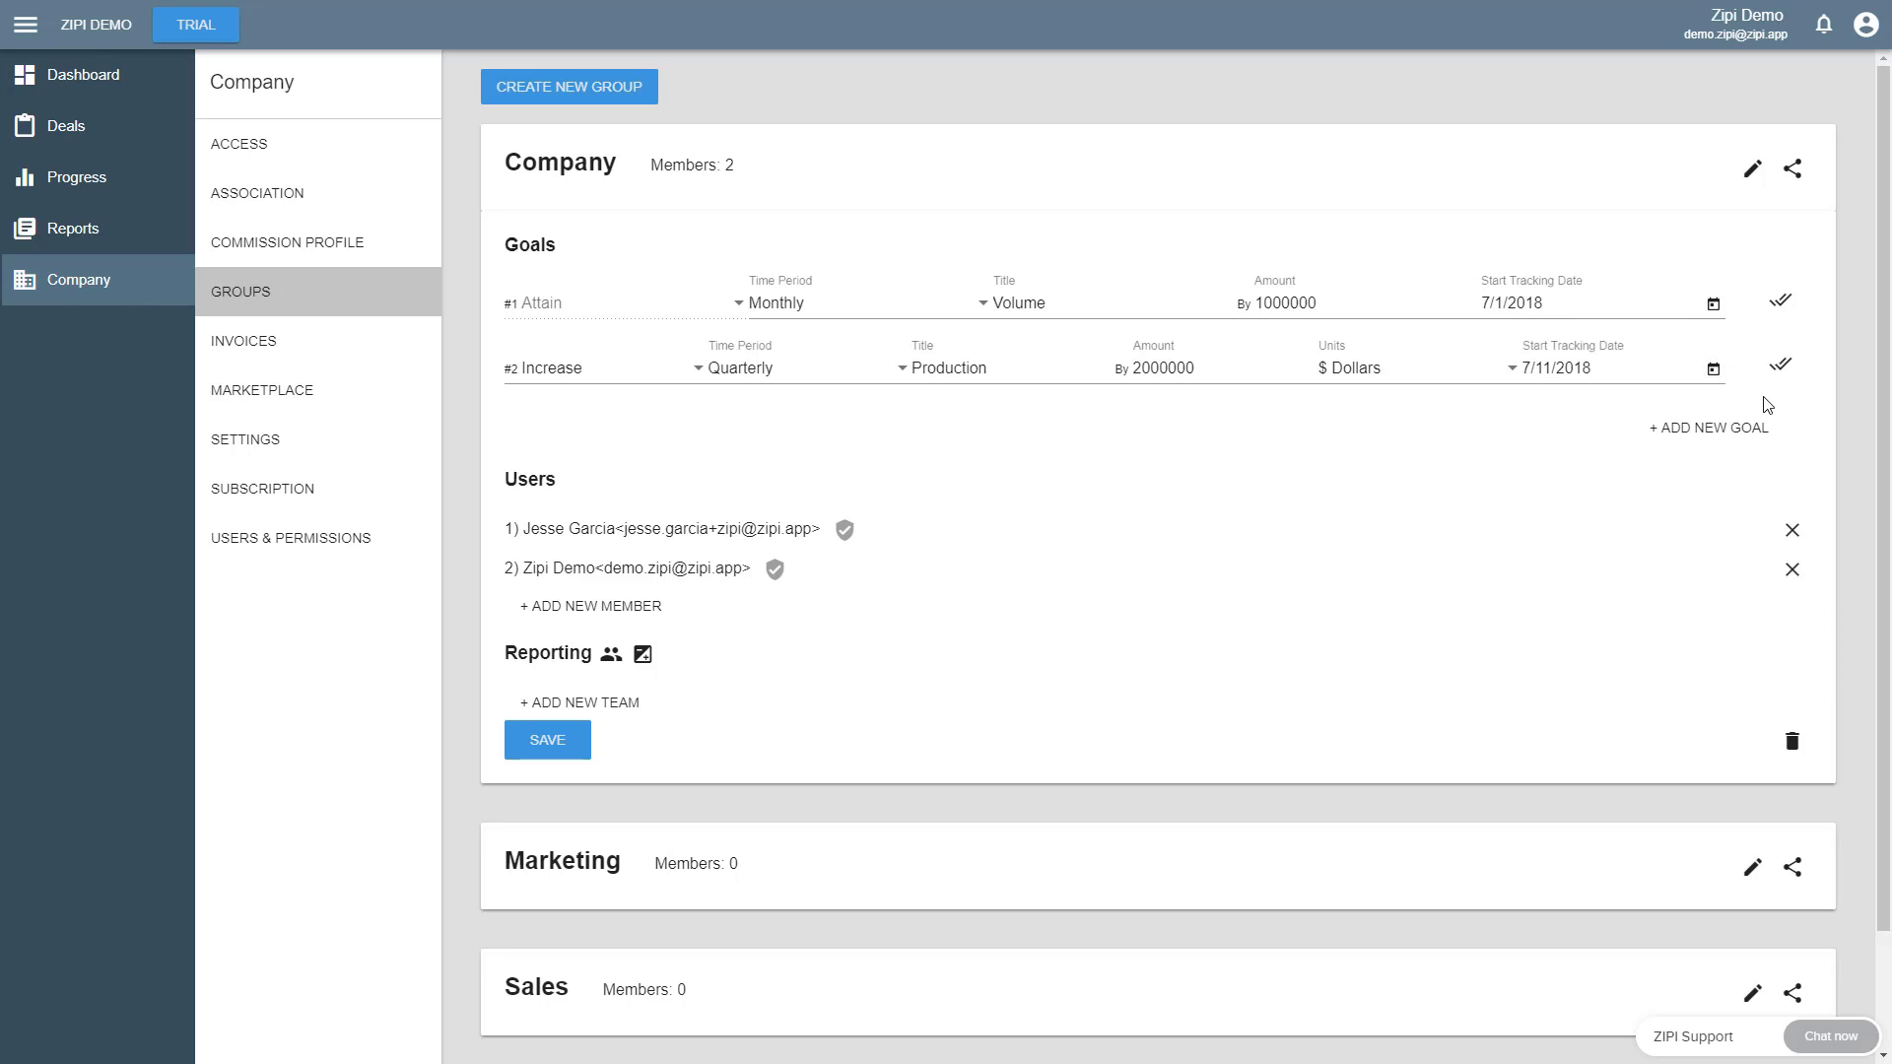
- Add a General goal reading "Hire FB ads manager" to the Company group
{"action": "left_click", "coordinate": [1710, 427]}
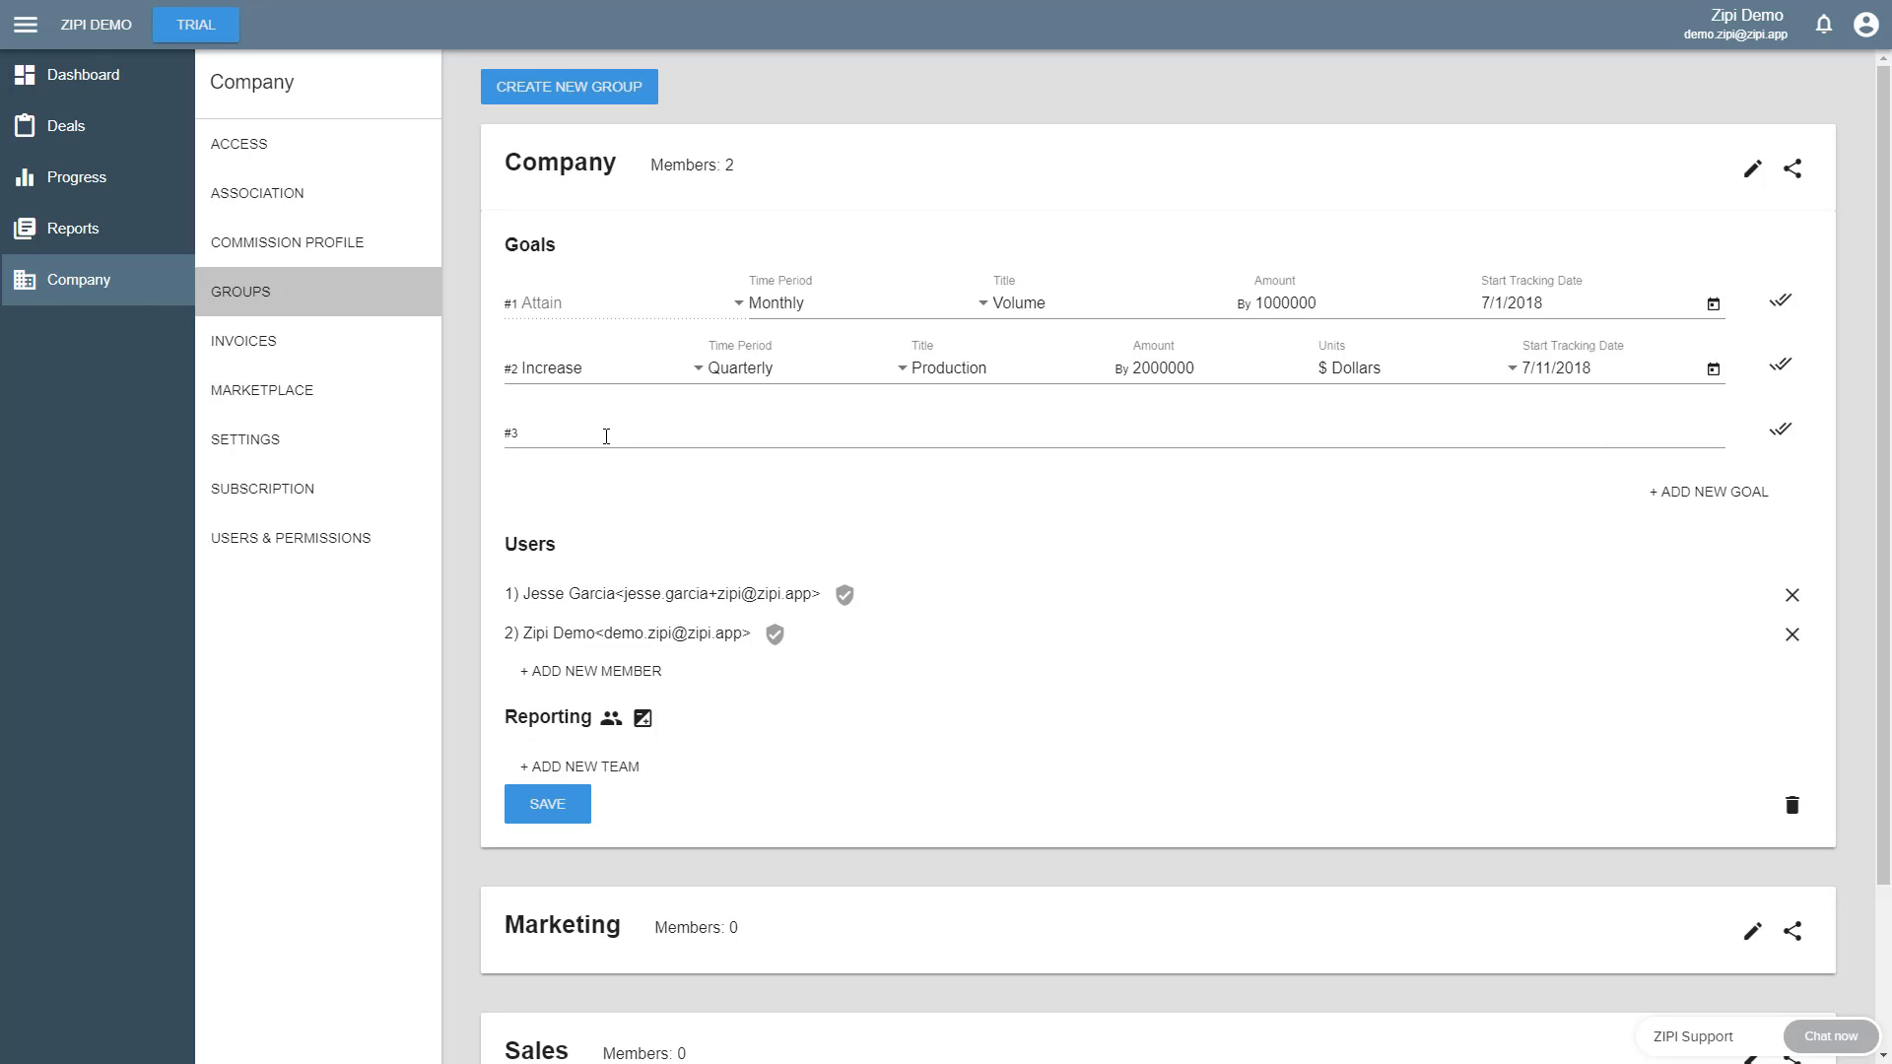
{"action": "type", "text": "Hire "}
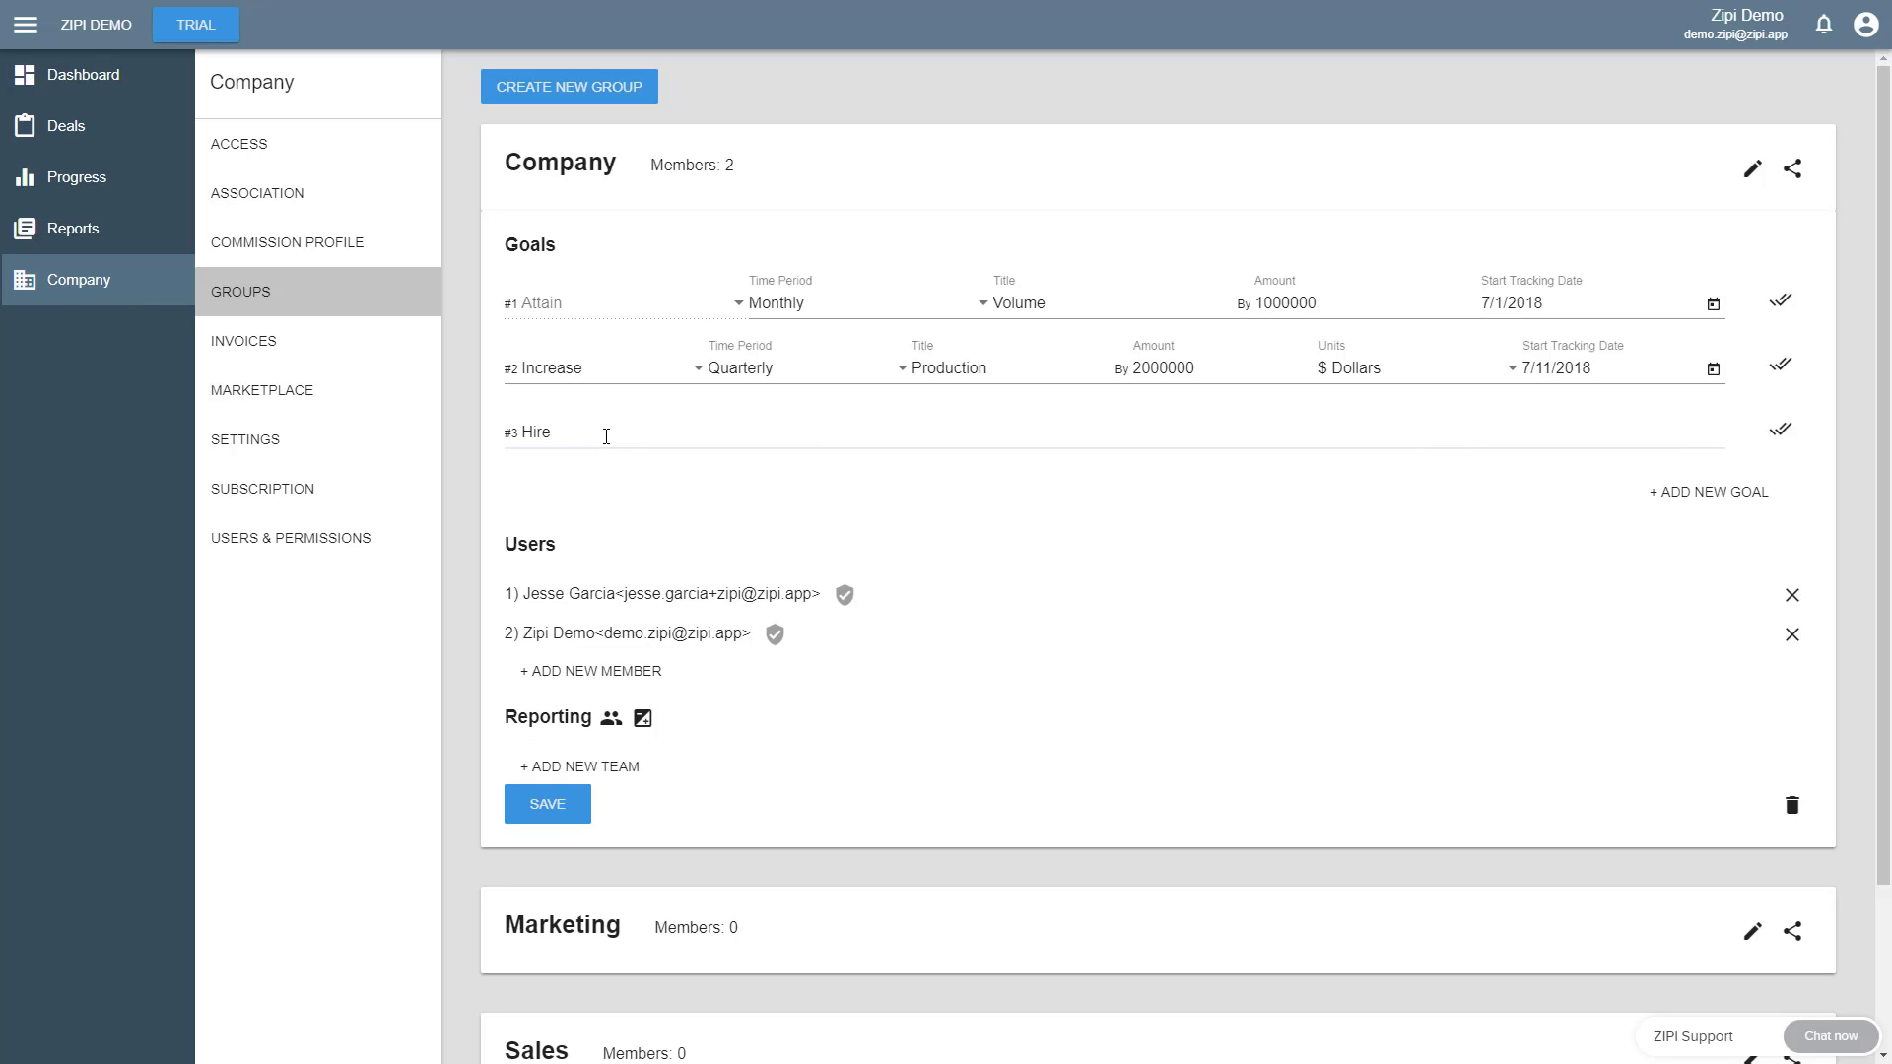
{"action": "type", "text": "FB ads manager"}
- Add a reporting team titled Group A to the Company group and enable the demo account as its member
{"action": "left_click", "coordinate": [573, 773]}
{"action": "scroll", "coordinate": [930, 662], "scroll_direction": "down", "scroll_amount": 2}
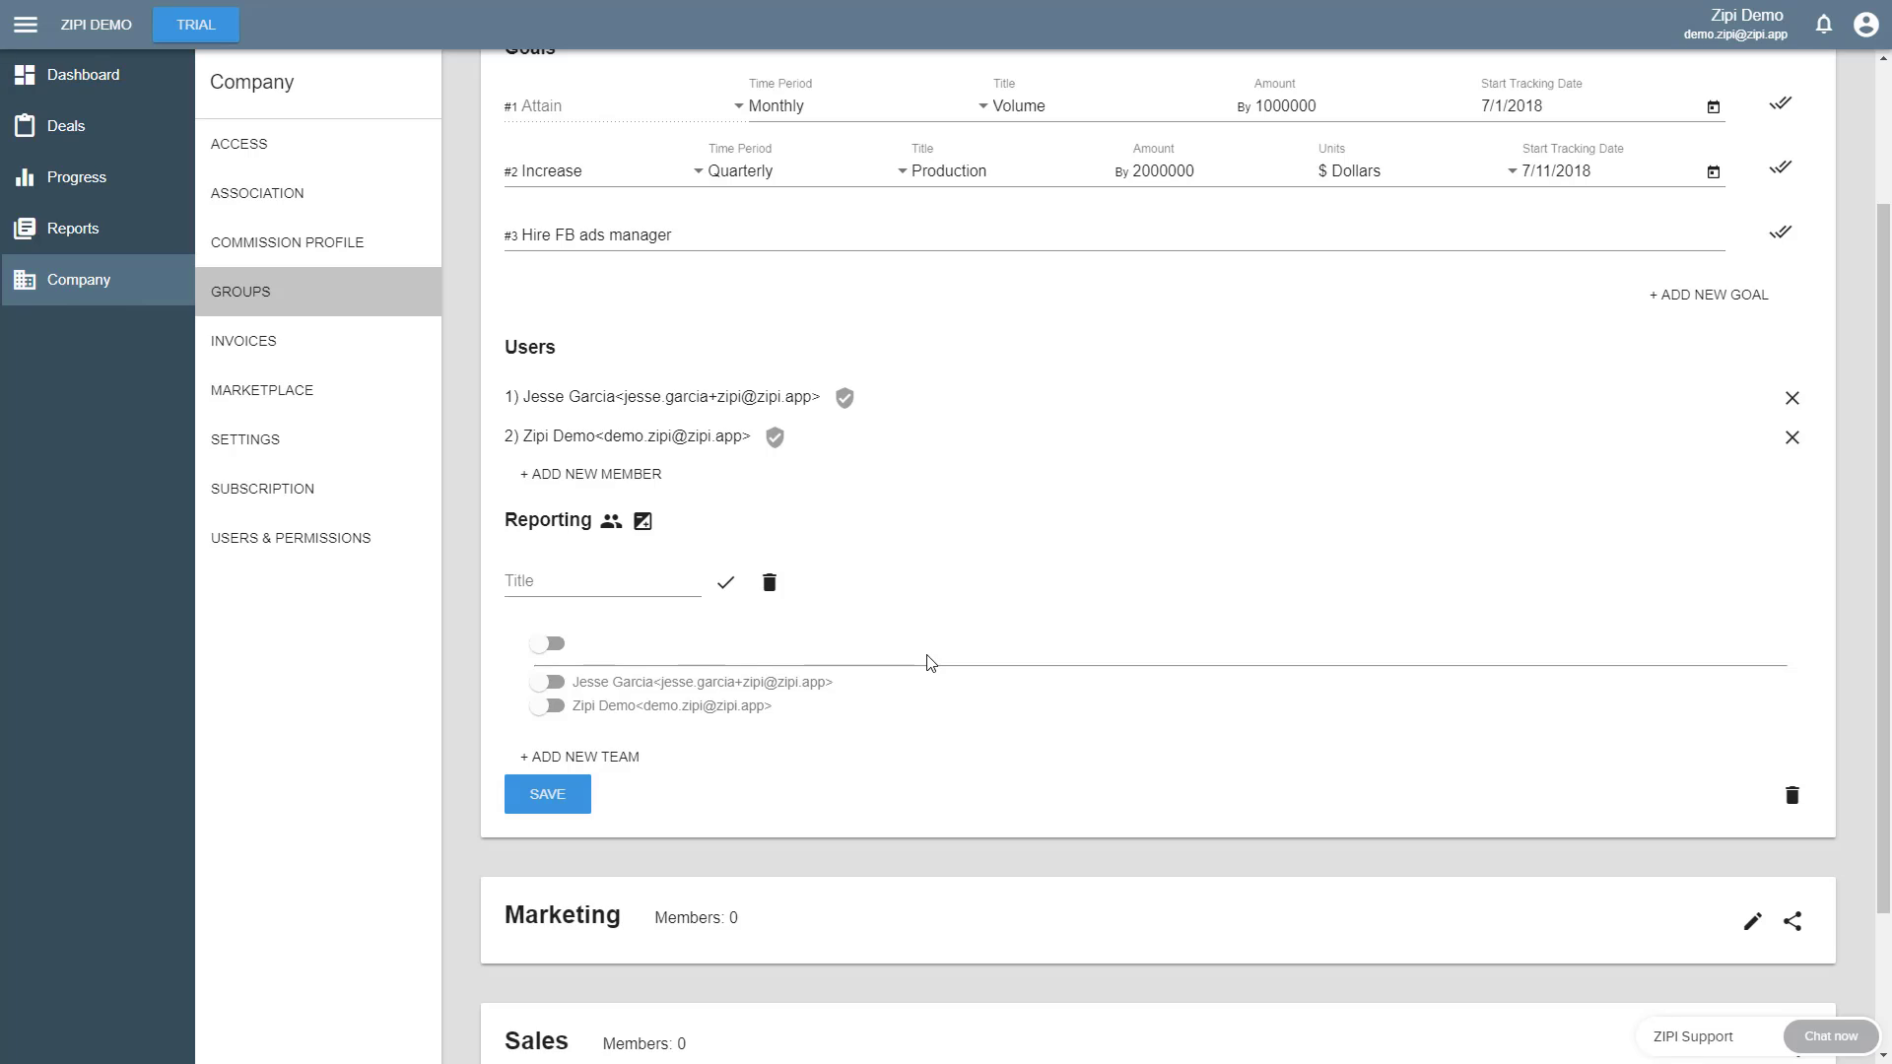
{"action": "left_click", "coordinate": [575, 588]}
{"action": "type", "text": "Group A"}
{"action": "left_click", "coordinate": [552, 708]}
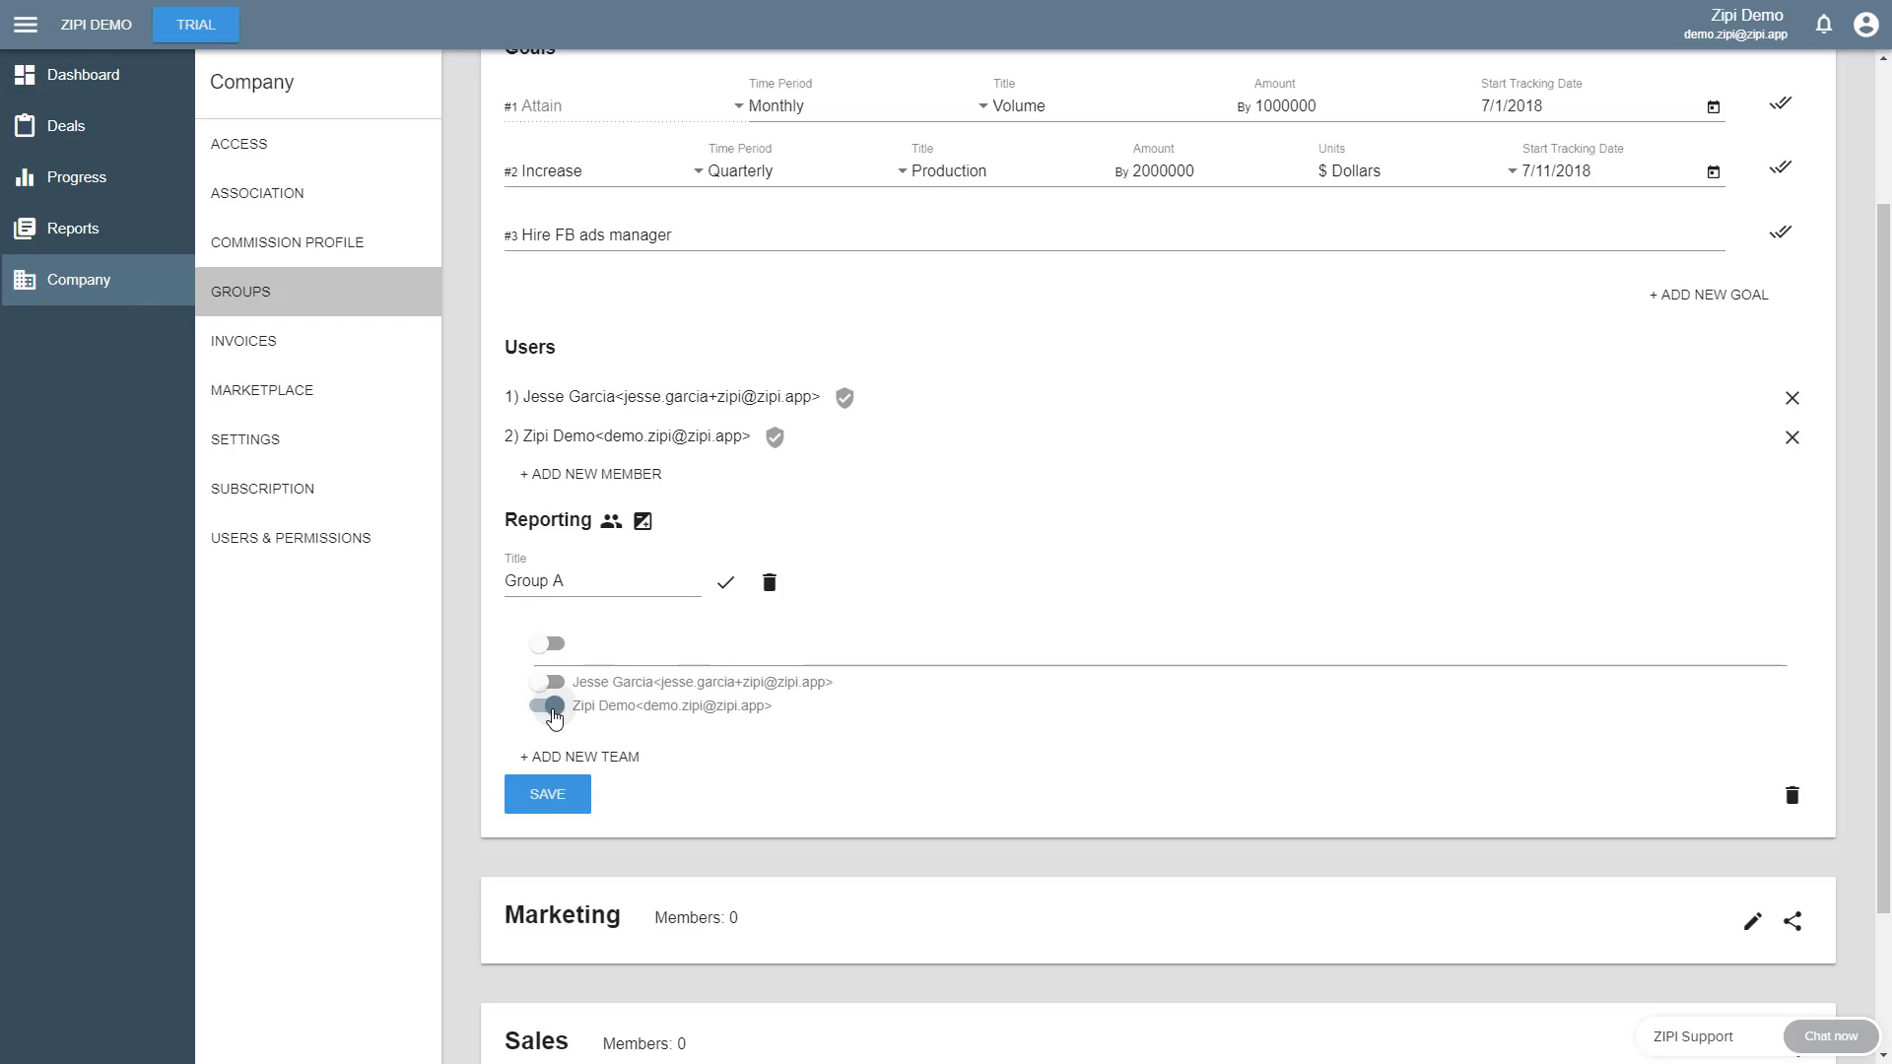
- Add a second reporting team titled Group B with the other listed user as its member, and save the Company group
{"action": "left_click", "coordinate": [567, 758]}
{"action": "left_click", "coordinate": [553, 785]}
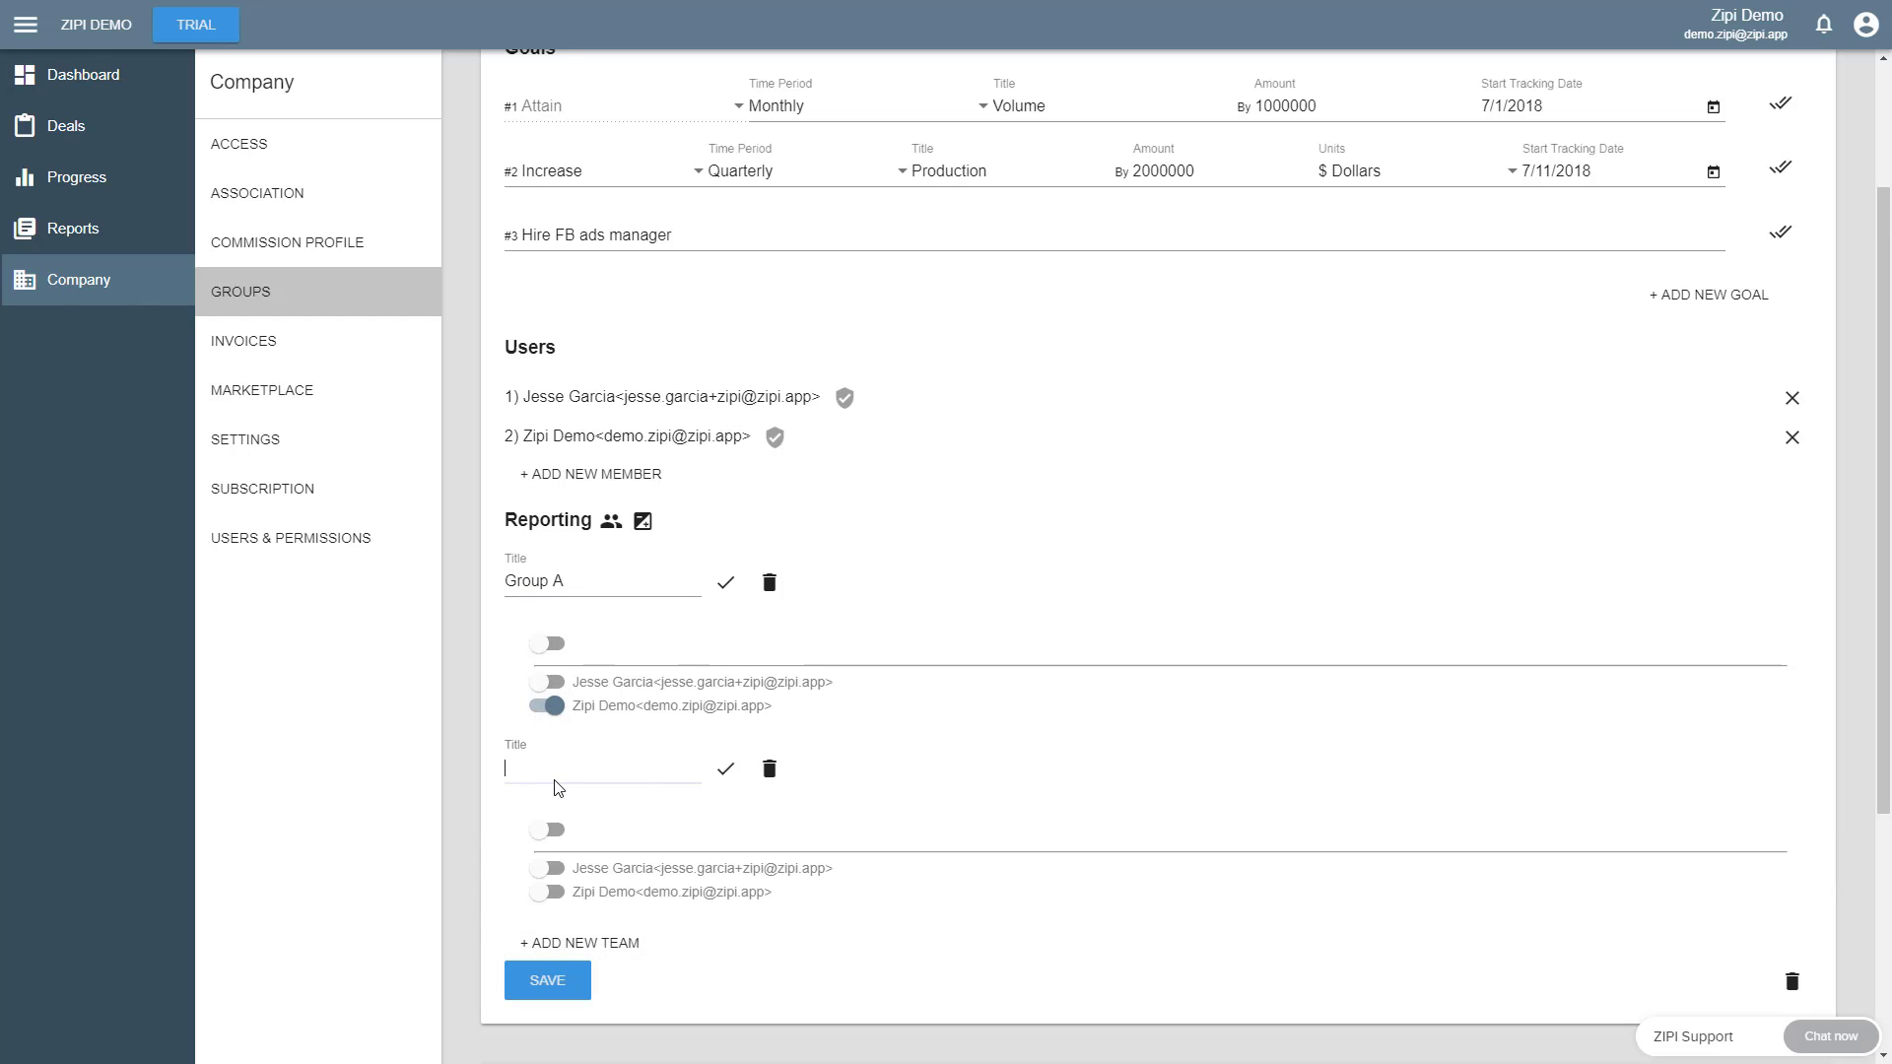
{"action": "type", "text": "Group B"}
{"action": "left_click", "coordinate": [553, 868]}
{"action": "left_click", "coordinate": [542, 981]}
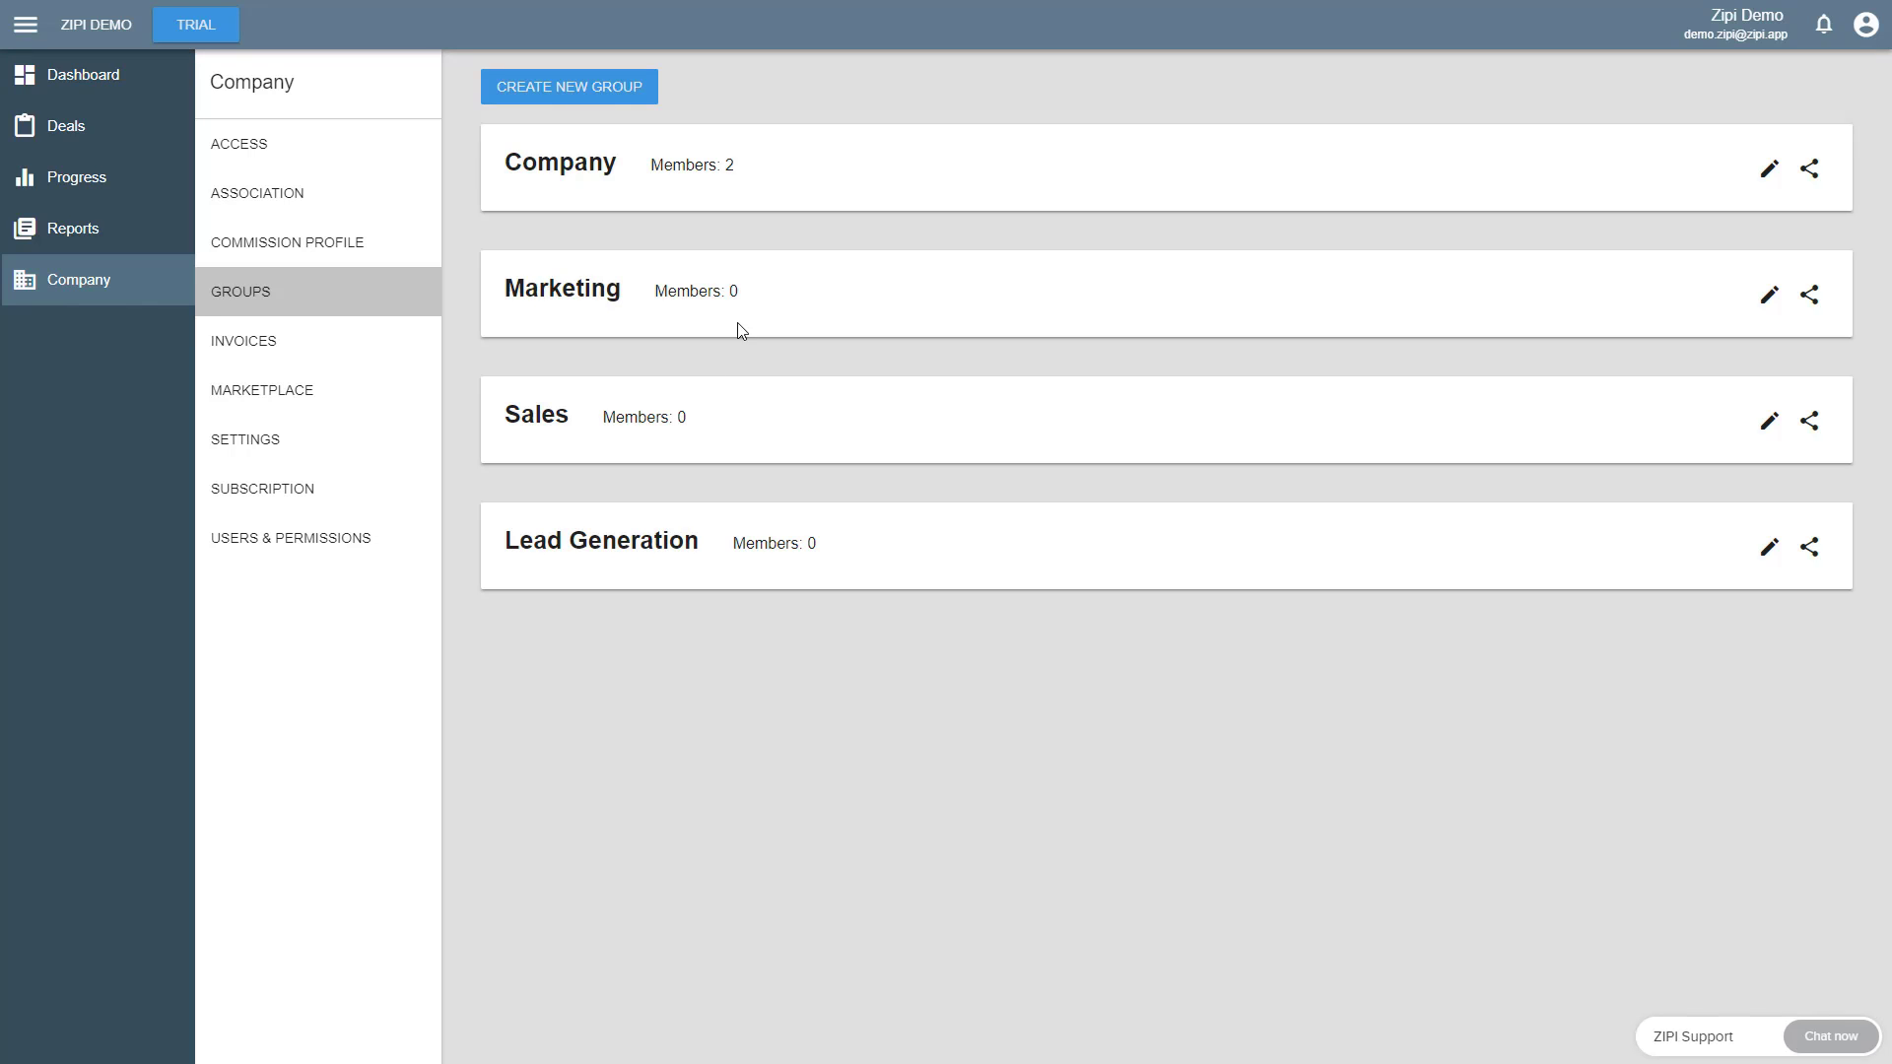
- Look over the Marketing group's settings and reopen those of the Company group
{"action": "left_click", "coordinate": [777, 300]}
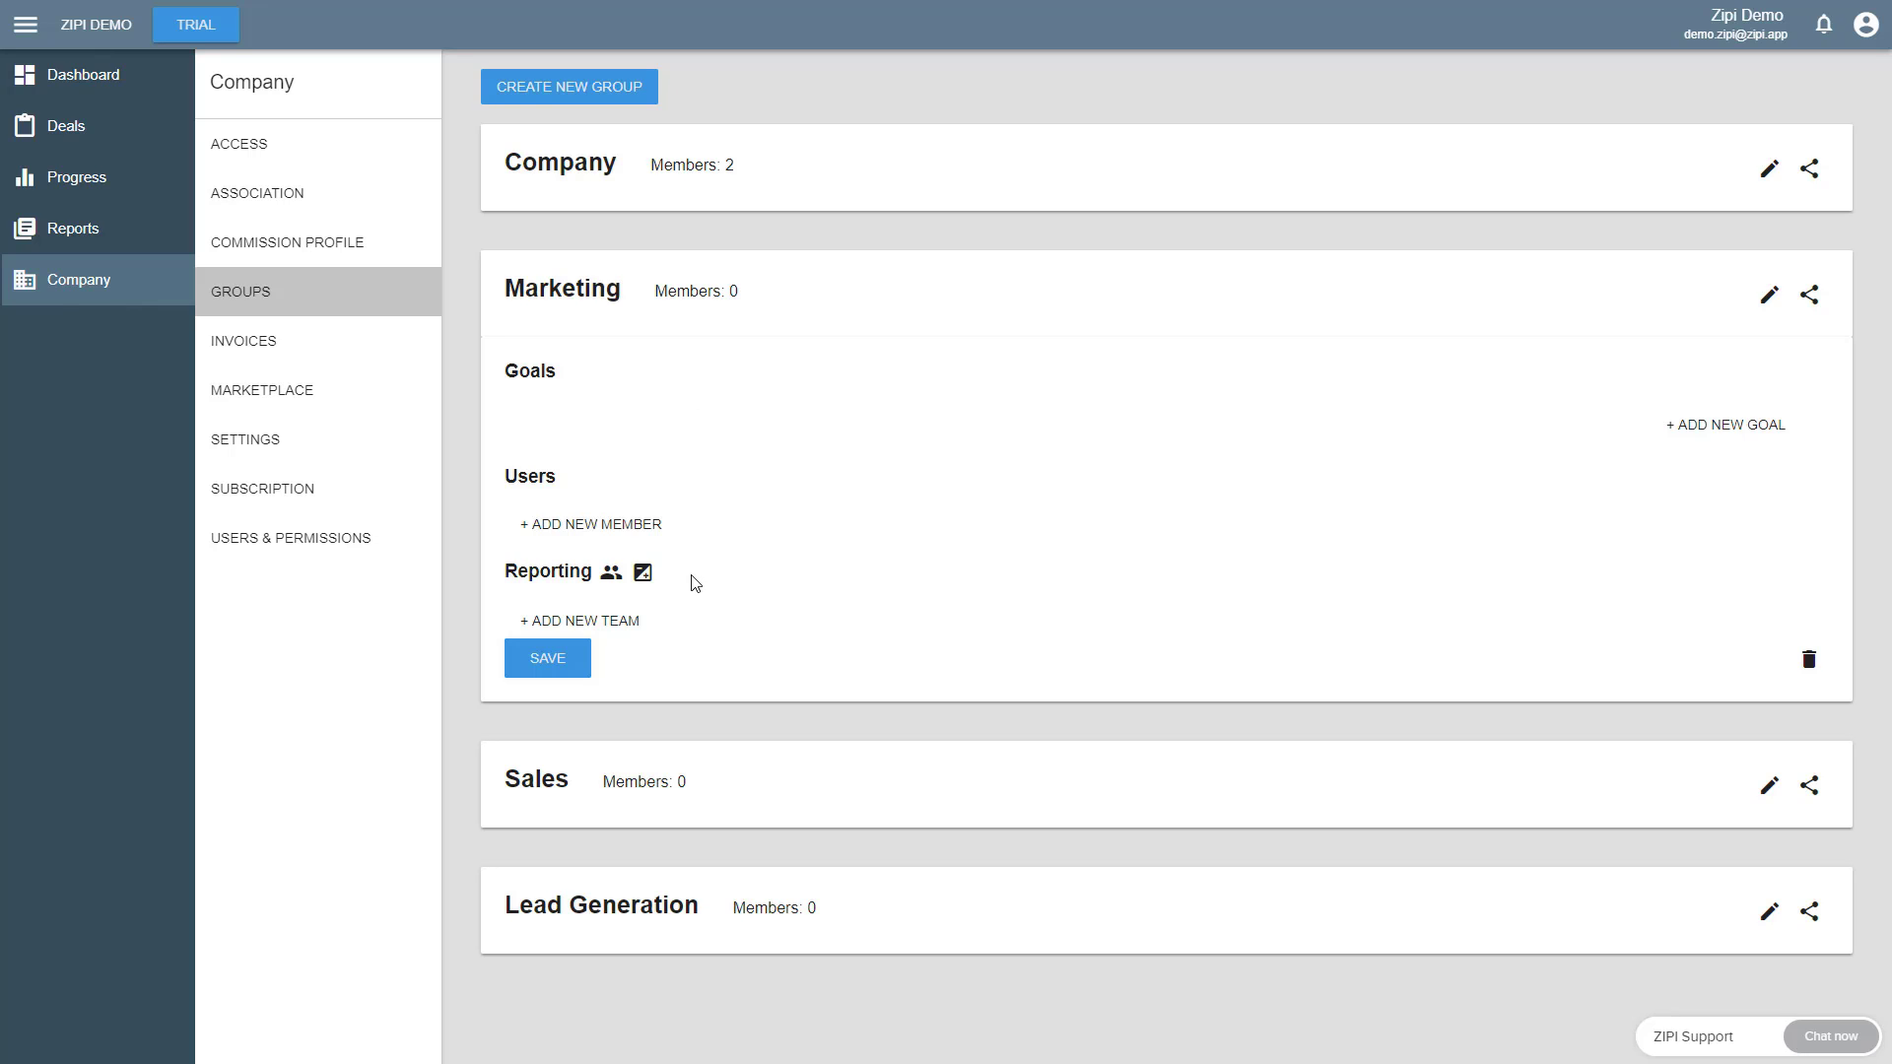
{"action": "left_click", "coordinate": [817, 190]}
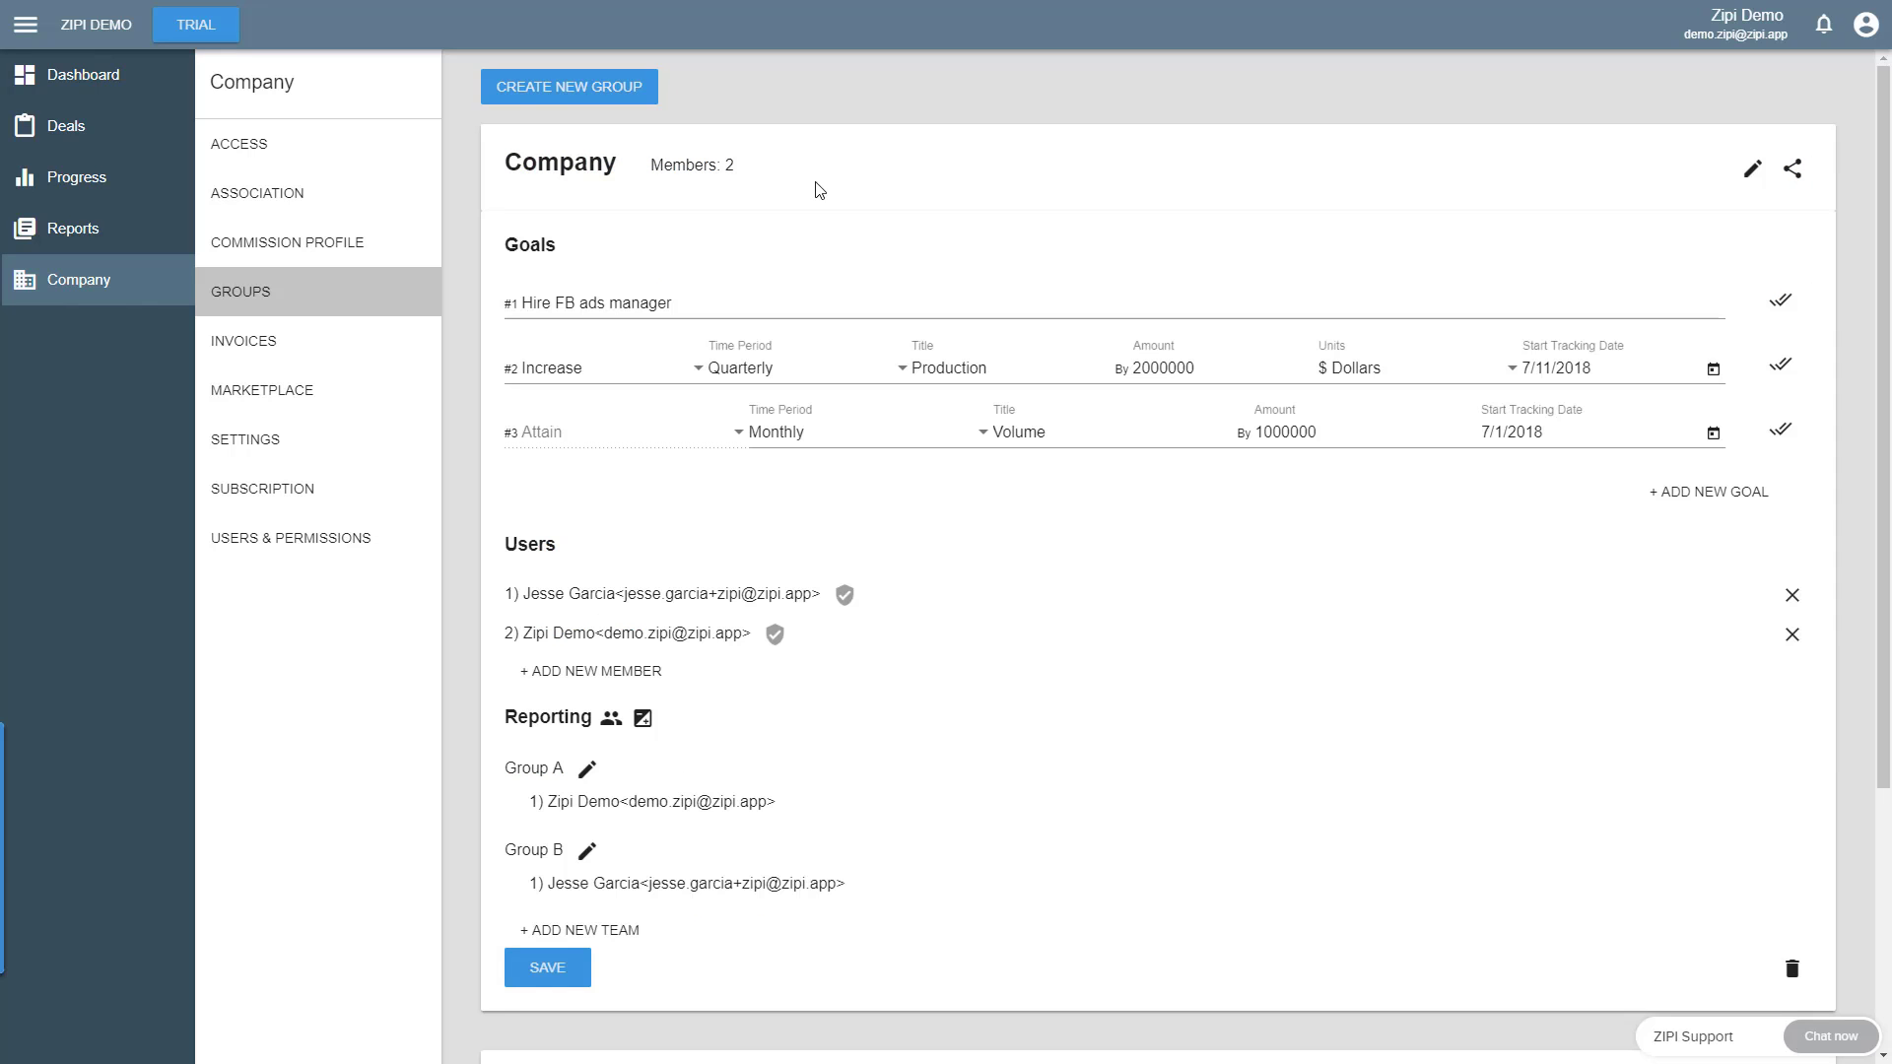
- Add a Weekly Attain goal titled Contacts to the Company group, with an amount of 100 and a start tracking date of 7/1/2018
{"action": "left_click", "coordinate": [1709, 491]}
{"action": "left_click", "coordinate": [1681, 496]}
{"action": "left_click", "coordinate": [867, 496]}
{"action": "left_click", "coordinate": [815, 542]}
{"action": "type", "text": "Contacts"}
{"action": "key", "text": "Tab"}
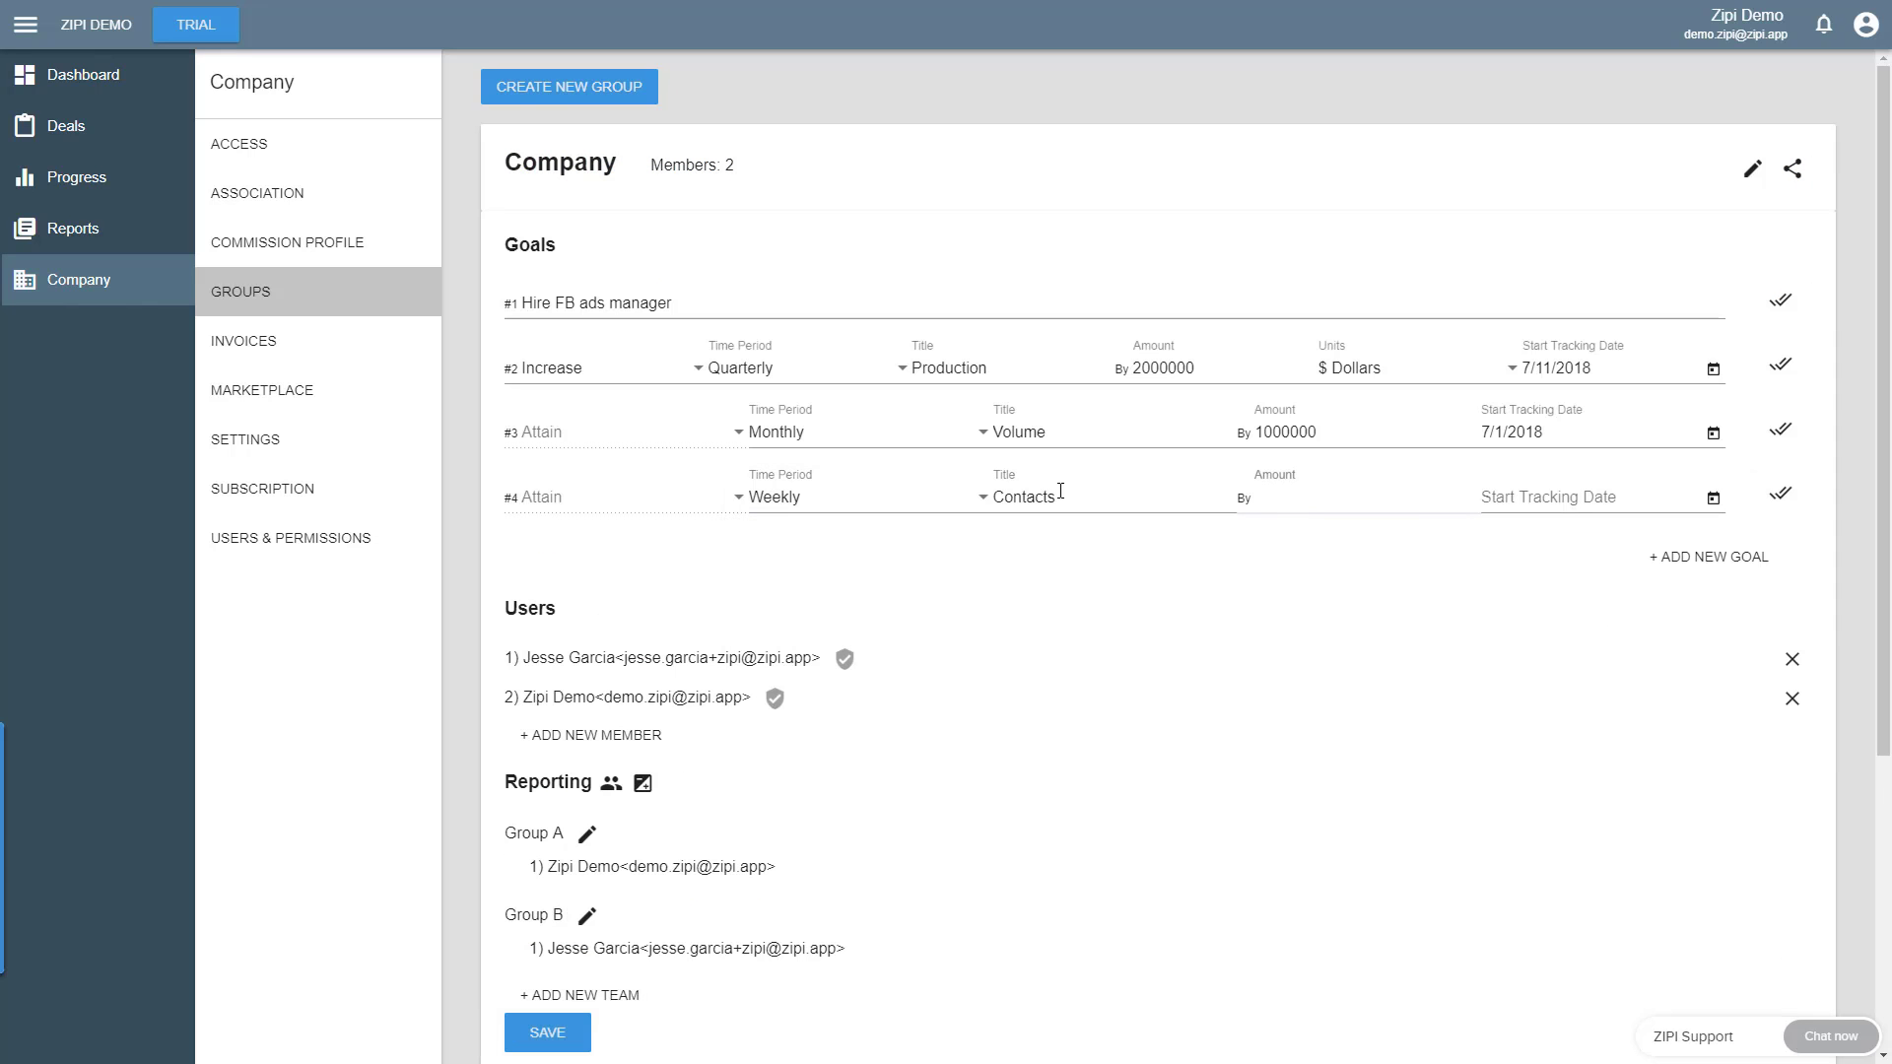
{"action": "type", "text": "100"}
{"action": "left_click", "coordinate": [1714, 499]}
{"action": "left_click", "coordinate": [1509, 675]}
- Add a Weekly Attain goal titled Appointments to the Company group, with an amount of 10 and a start tracking date of 7/1/2018
{"action": "left_click", "coordinate": [1713, 557]}
{"action": "left_click", "coordinate": [1683, 563]}
{"action": "left_click", "coordinate": [862, 562]}
{"action": "left_click", "coordinate": [813, 608]}
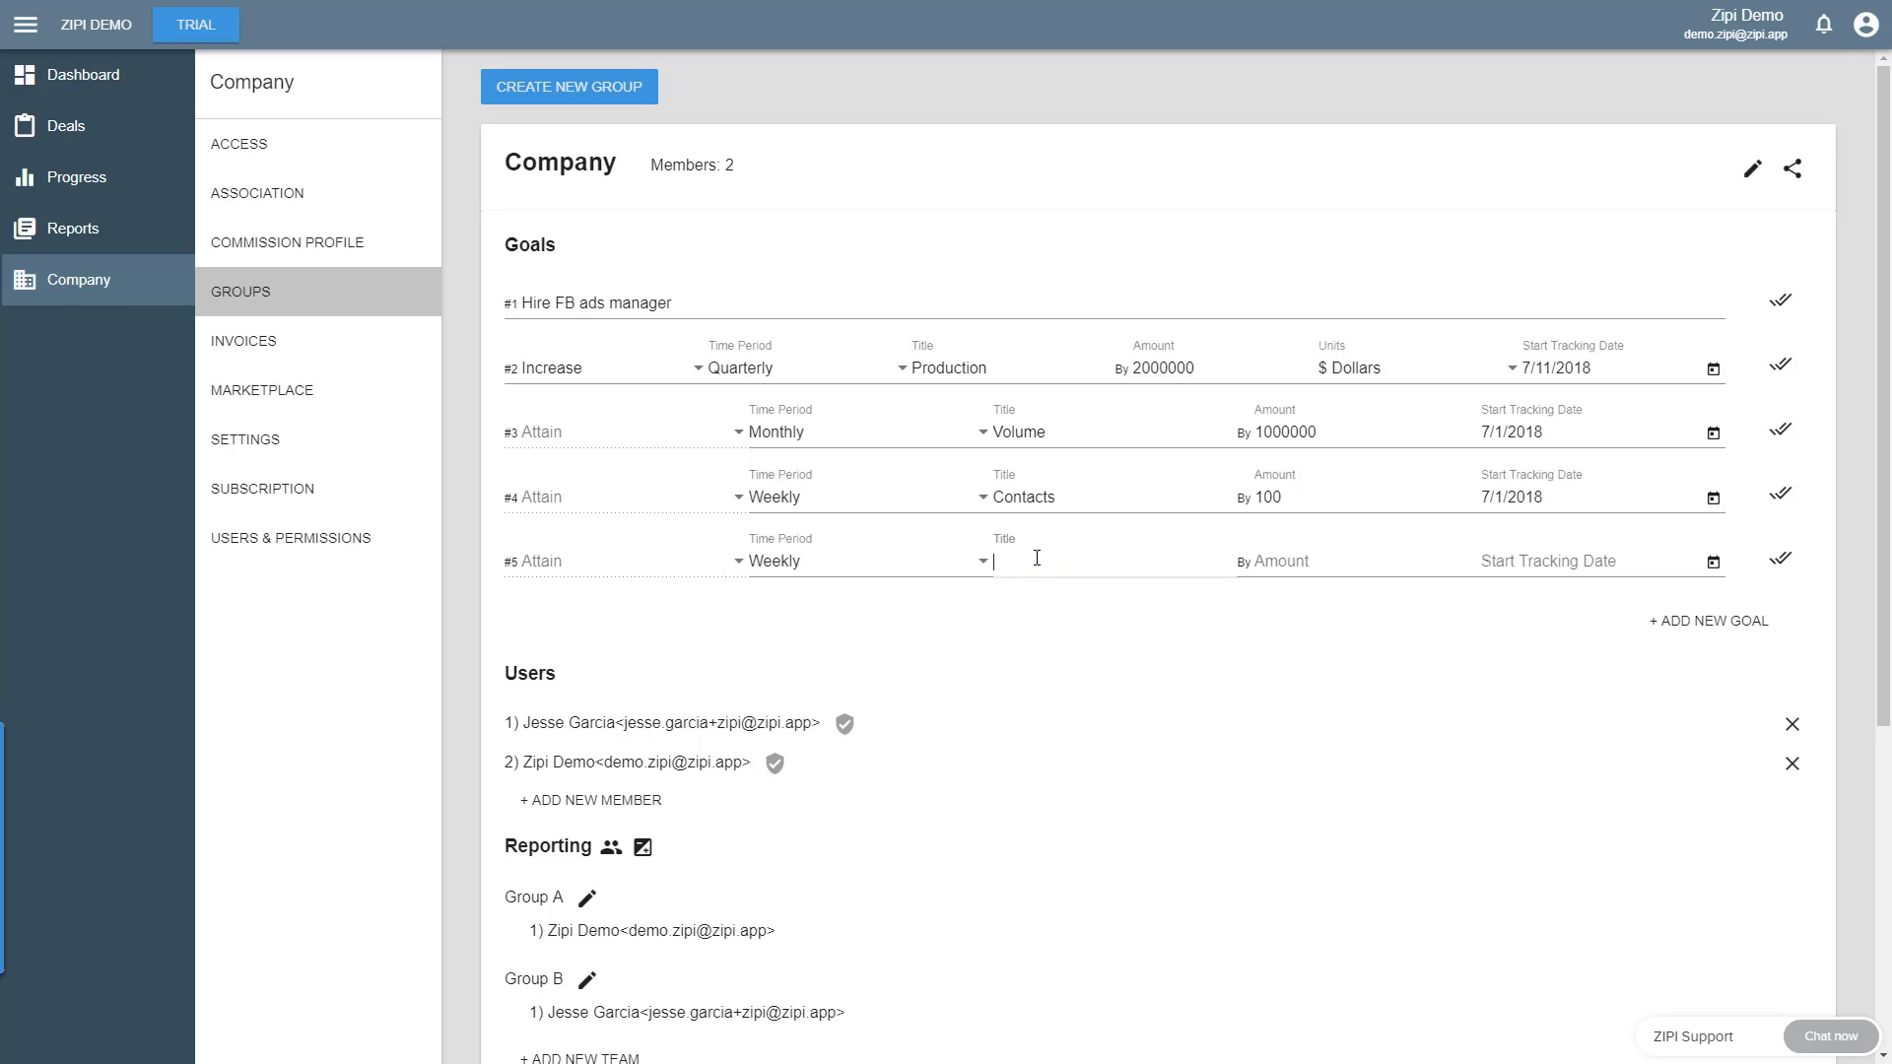
{"action": "type", "text": "Appointments"}
{"action": "key", "text": "Tab"}
{"action": "type", "text": "10"}
{"action": "left_click", "coordinate": [1713, 562]}
{"action": "left_click", "coordinate": [1508, 738]}
- Add a Weekly Attain goal titled Contracts to the Company group, with an amount of 5 and a start tracking date of 7/1/2018
{"action": "left_click", "coordinate": [1710, 621]}
{"action": "left_click", "coordinate": [1680, 626]}
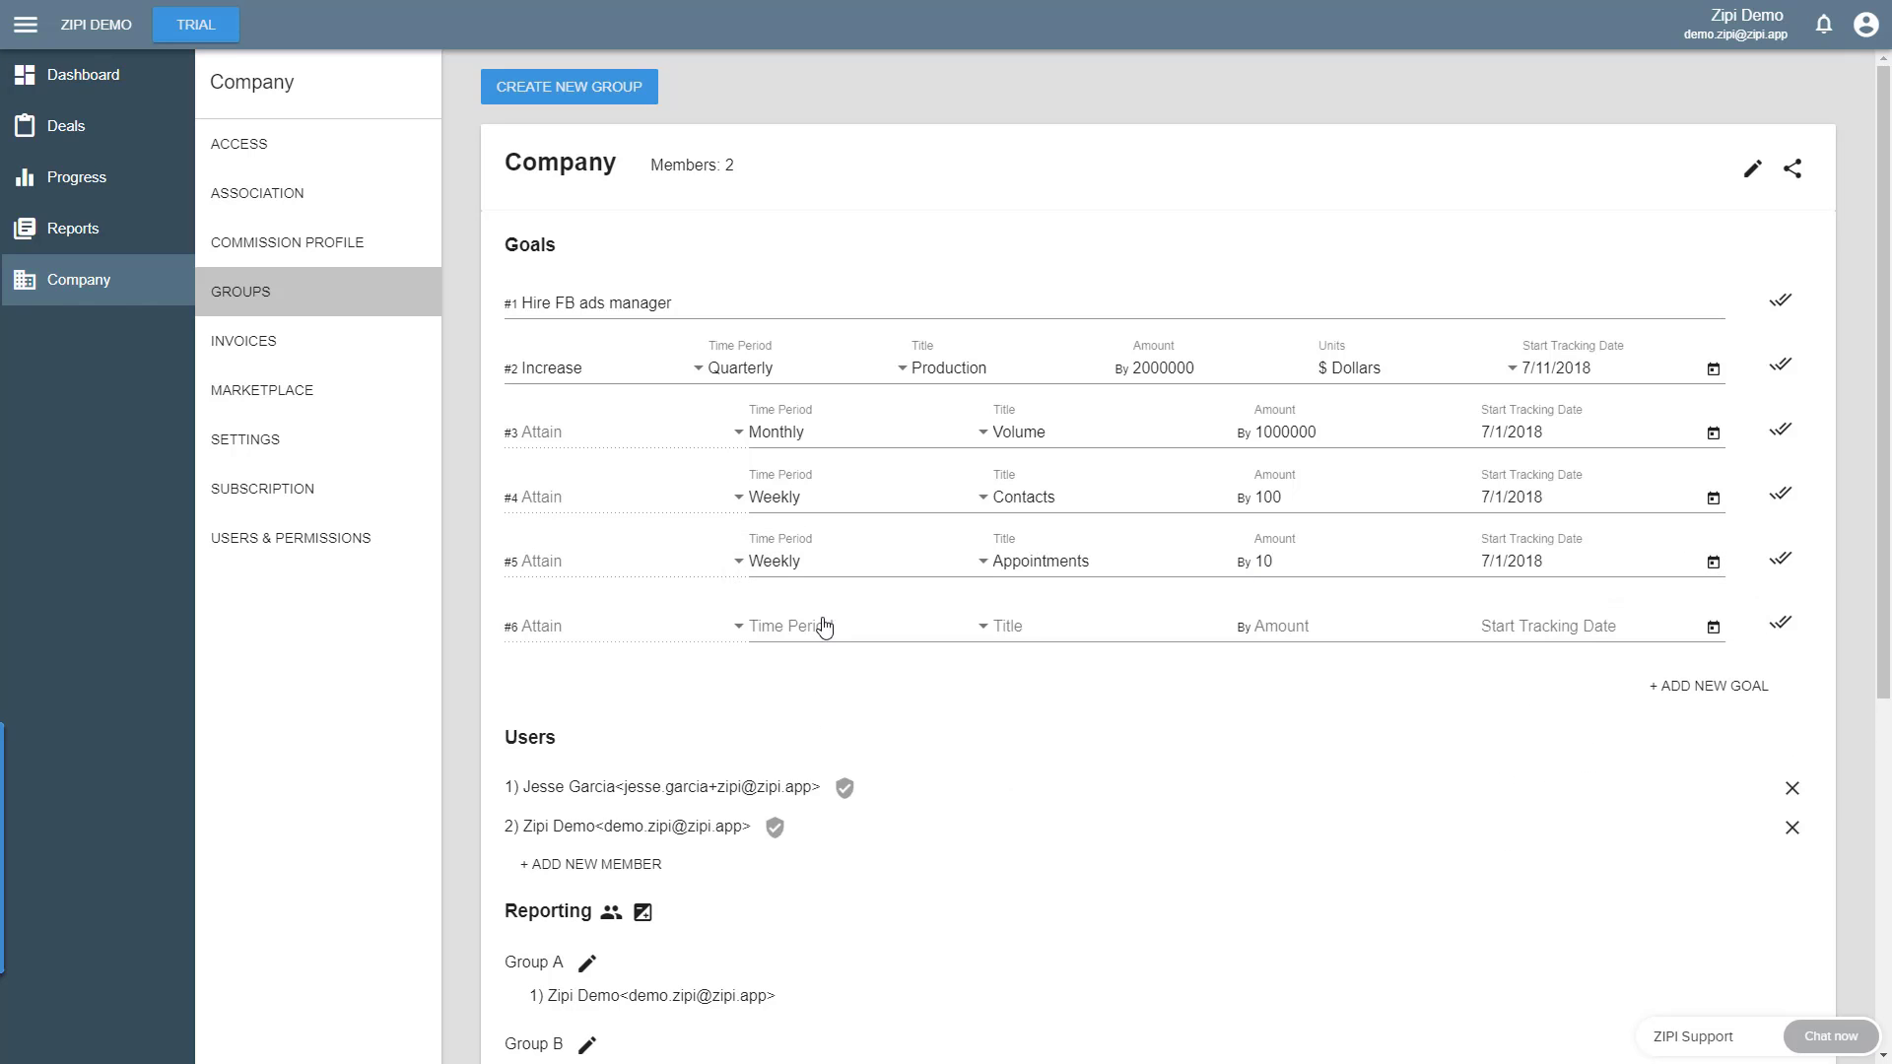
{"action": "left_click", "coordinate": [865, 626]}
{"action": "left_click", "coordinate": [814, 671]}
{"action": "type", "text": "Contracts"}
{"action": "key", "text": "Tab"}
{"action": "type", "text": "5"}
{"action": "left_click", "coordinate": [1714, 627]}
{"action": "left_click", "coordinate": [1522, 802]}
- Add a Weekly Attain goal titled Closed Deals with amount 3 and start tracking date 7/1/2018, and save the Company group
{"action": "left_click", "coordinate": [1709, 684]}
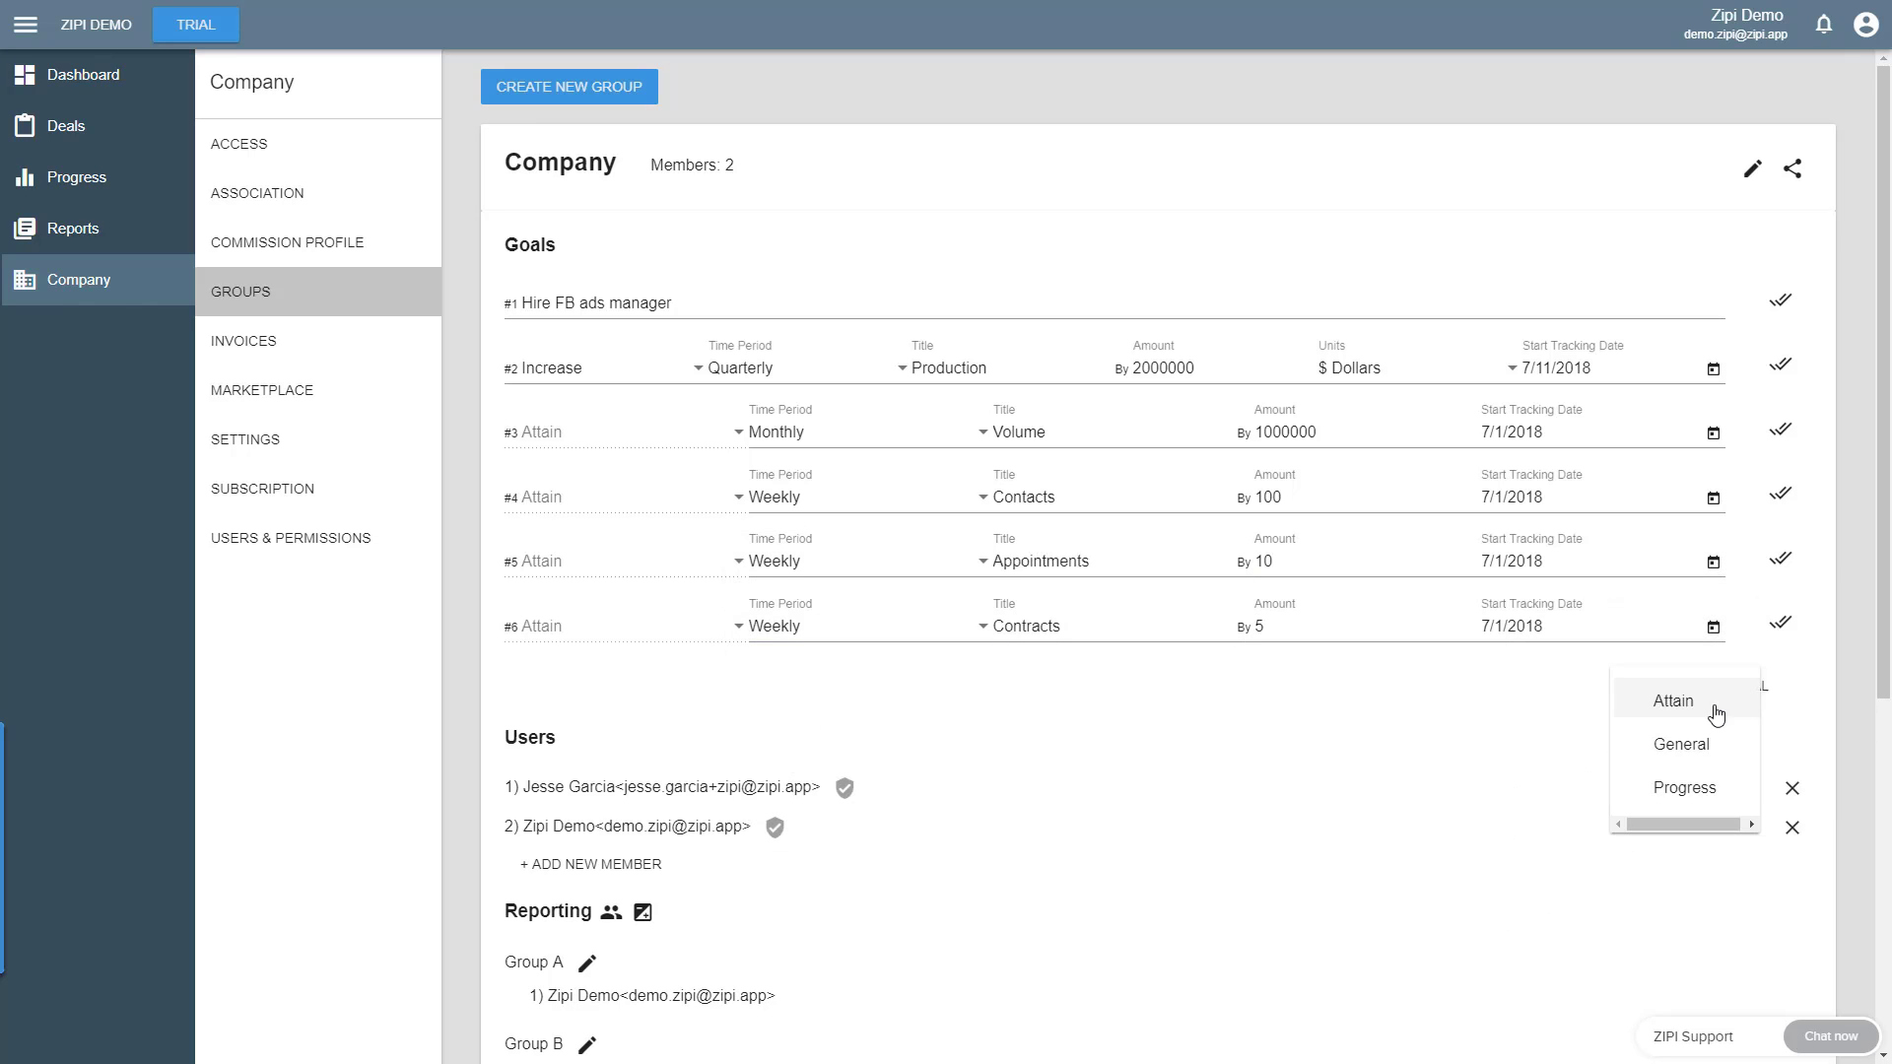
{"action": "left_click", "coordinate": [1681, 690]}
{"action": "left_click", "coordinate": [865, 690]}
{"action": "left_click", "coordinate": [813, 733]}
{"action": "type", "text": "Closed Deals"}
{"action": "key", "text": "Tab"}
{"action": "type", "text": "3"}
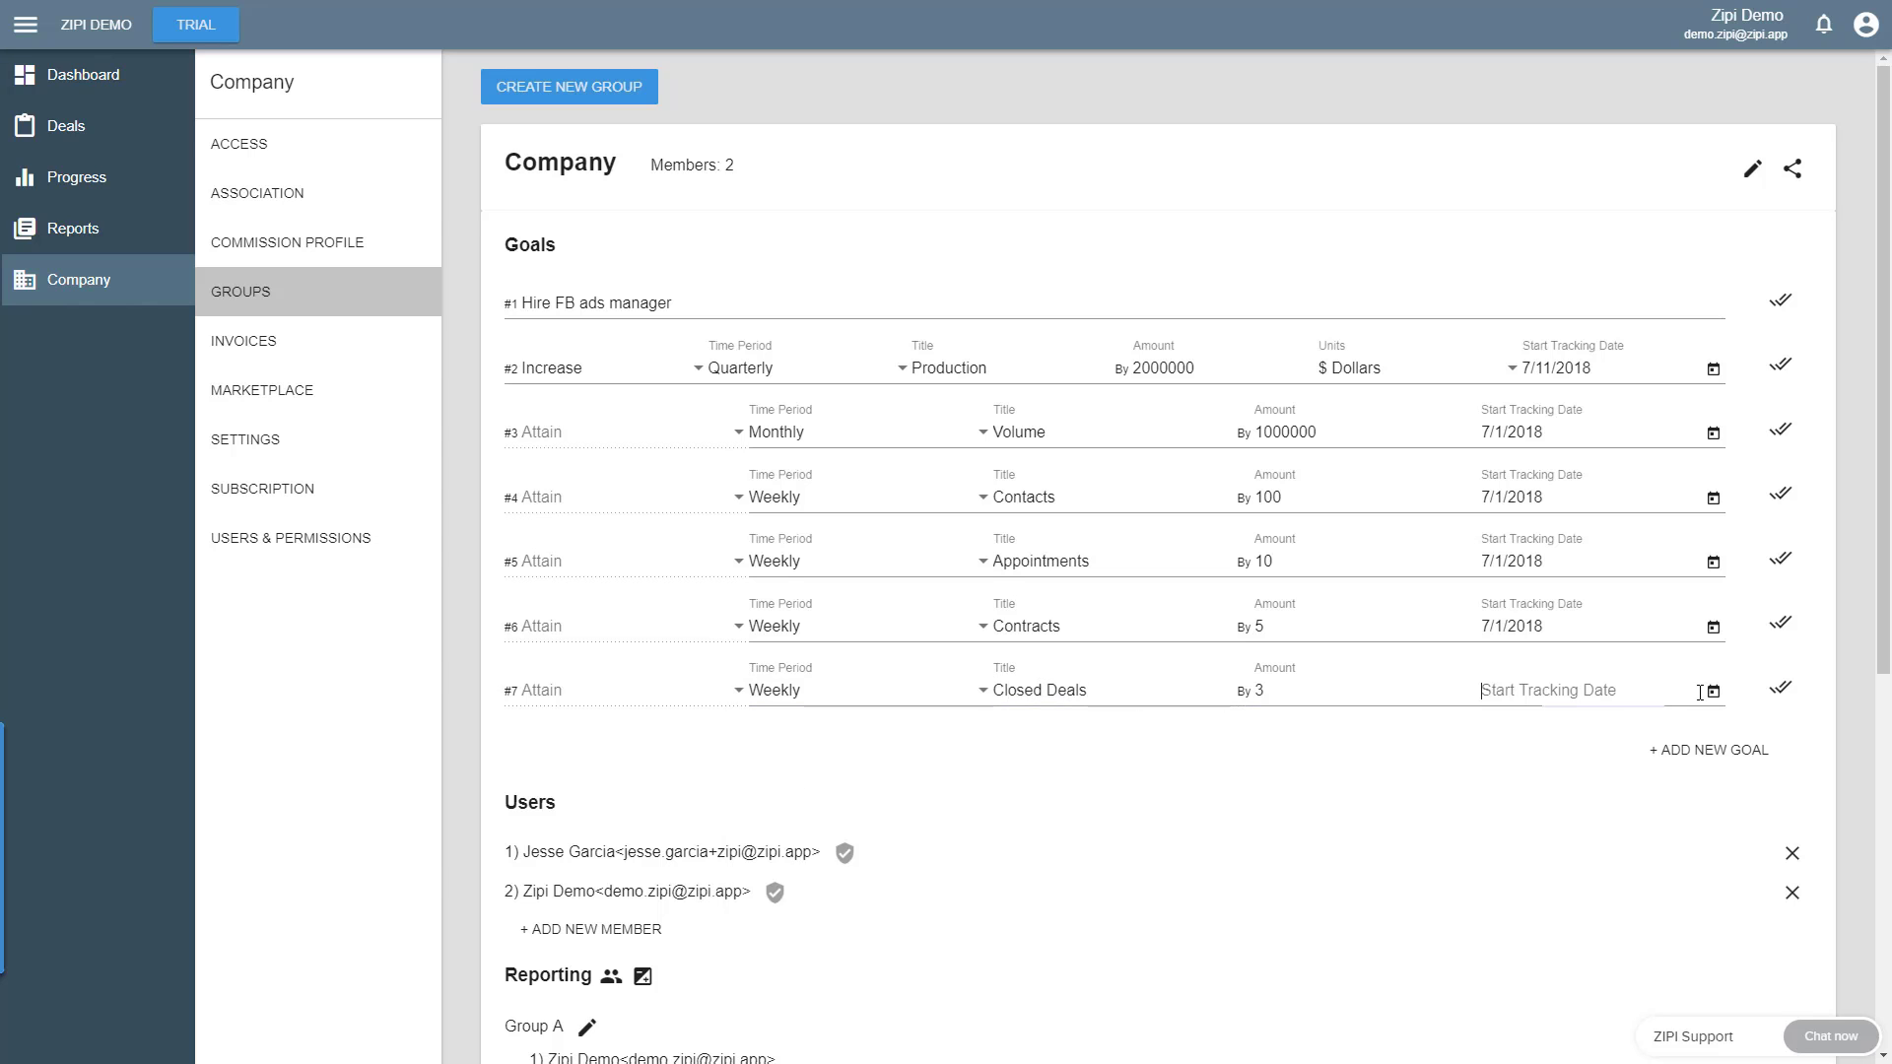
{"action": "left_click", "coordinate": [1542, 691]}
{"action": "left_click", "coordinate": [1511, 867]}
{"action": "scroll", "coordinate": [1511, 772], "scroll_direction": "down", "scroll_amount": 3}
{"action": "left_click", "coordinate": [533, 887]}
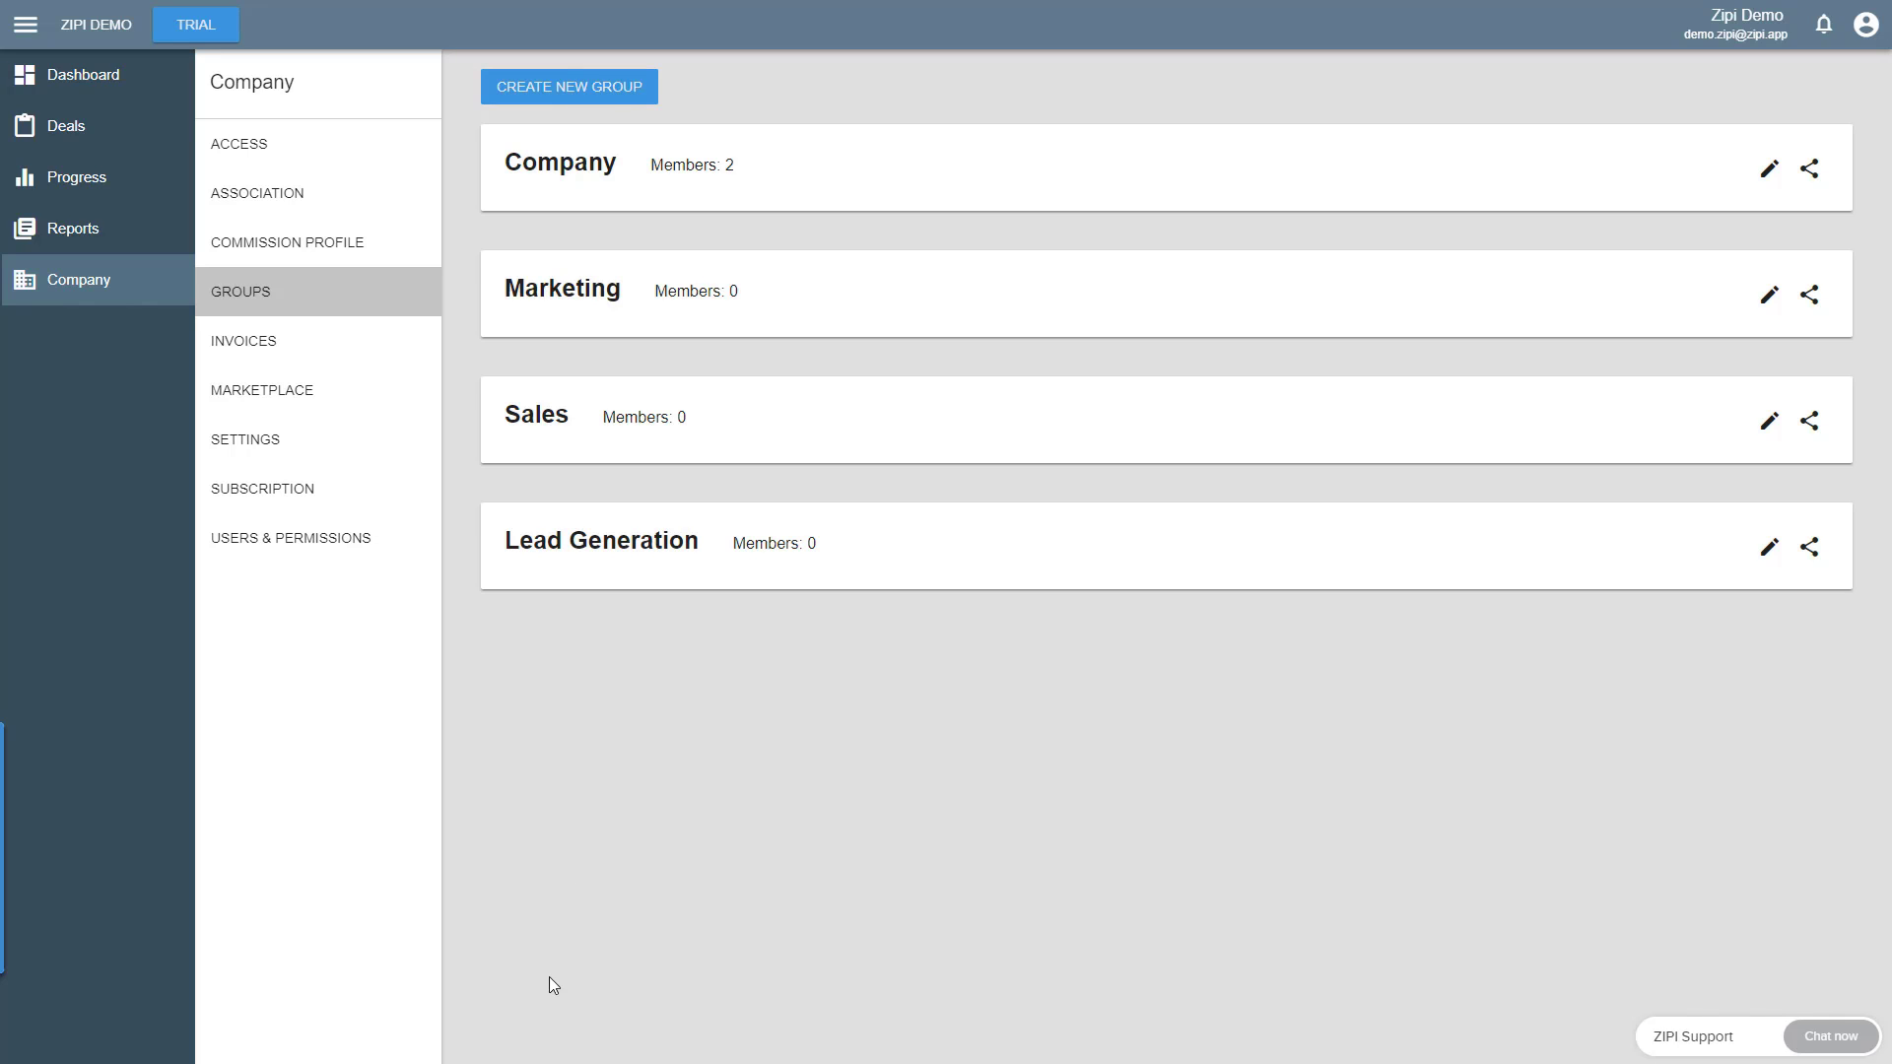
- Open the account's own goals page and review its Company and Personal goals
{"action": "left_click", "coordinate": [1864, 35]}
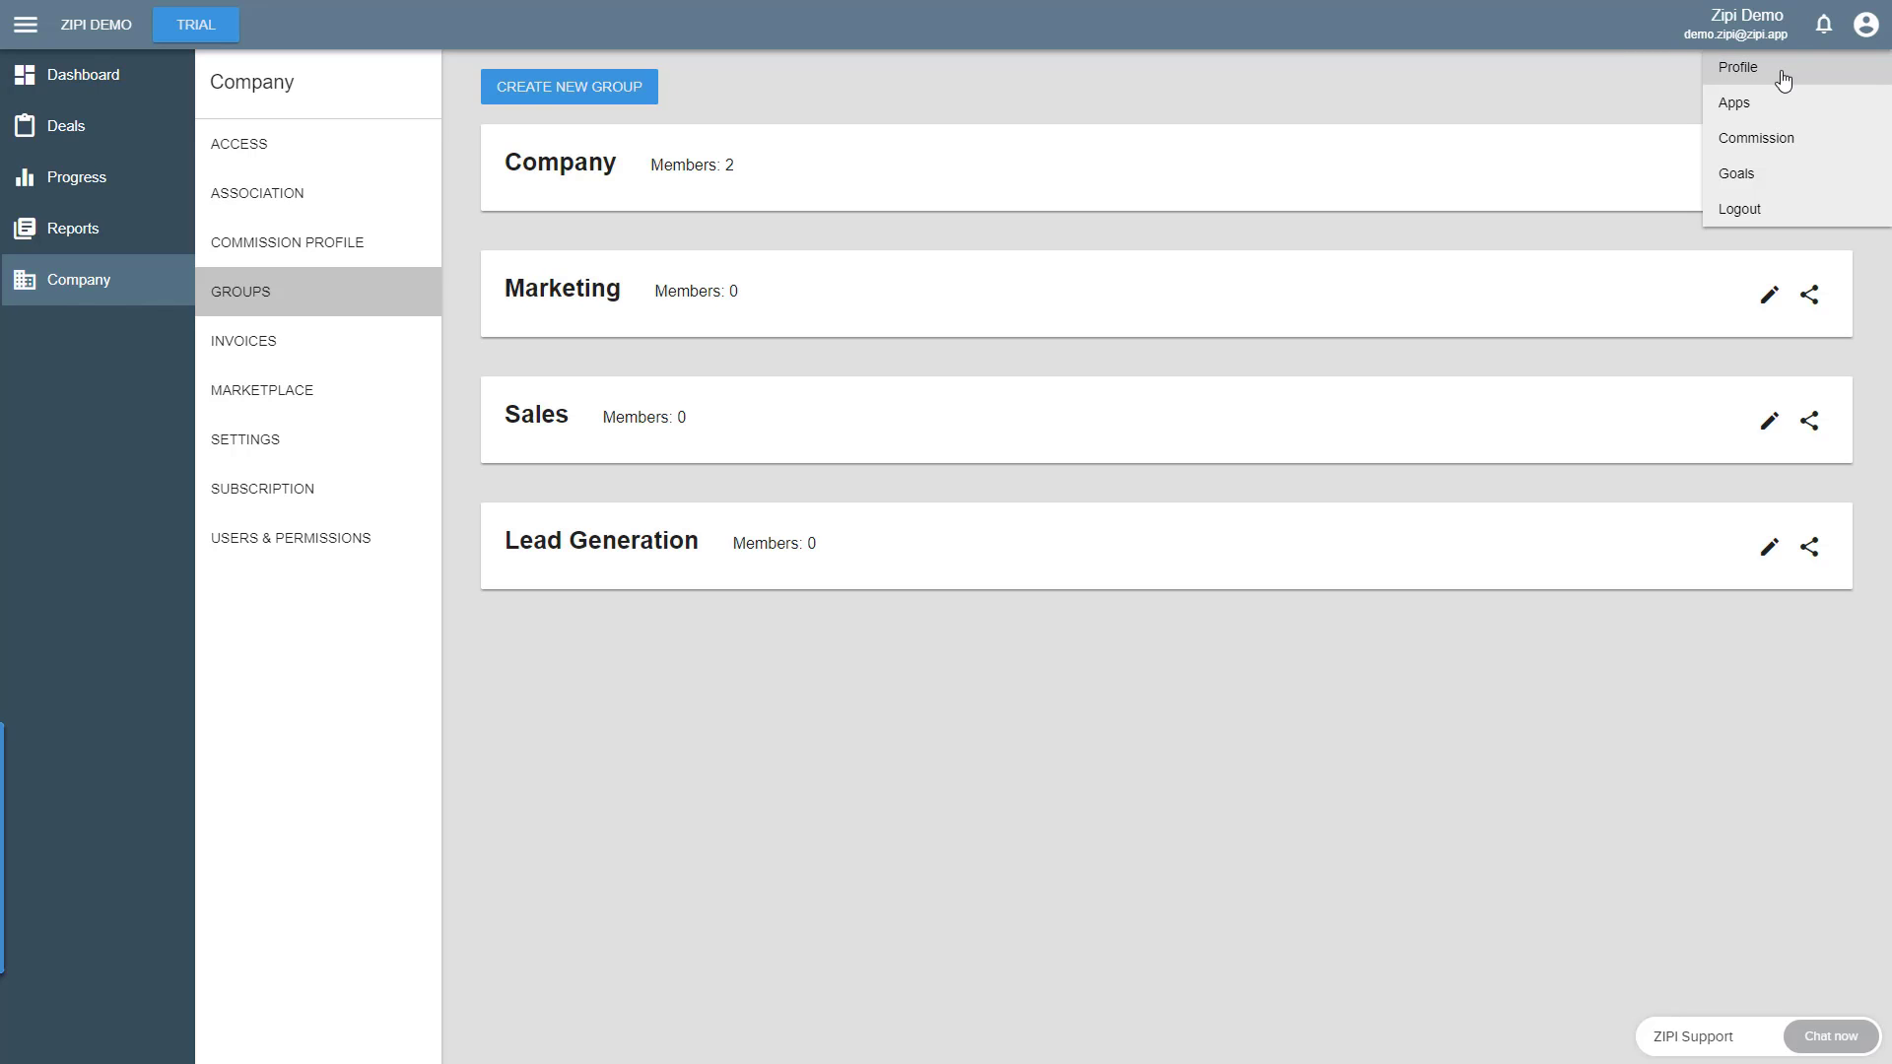
{"action": "left_click", "coordinate": [1759, 174]}
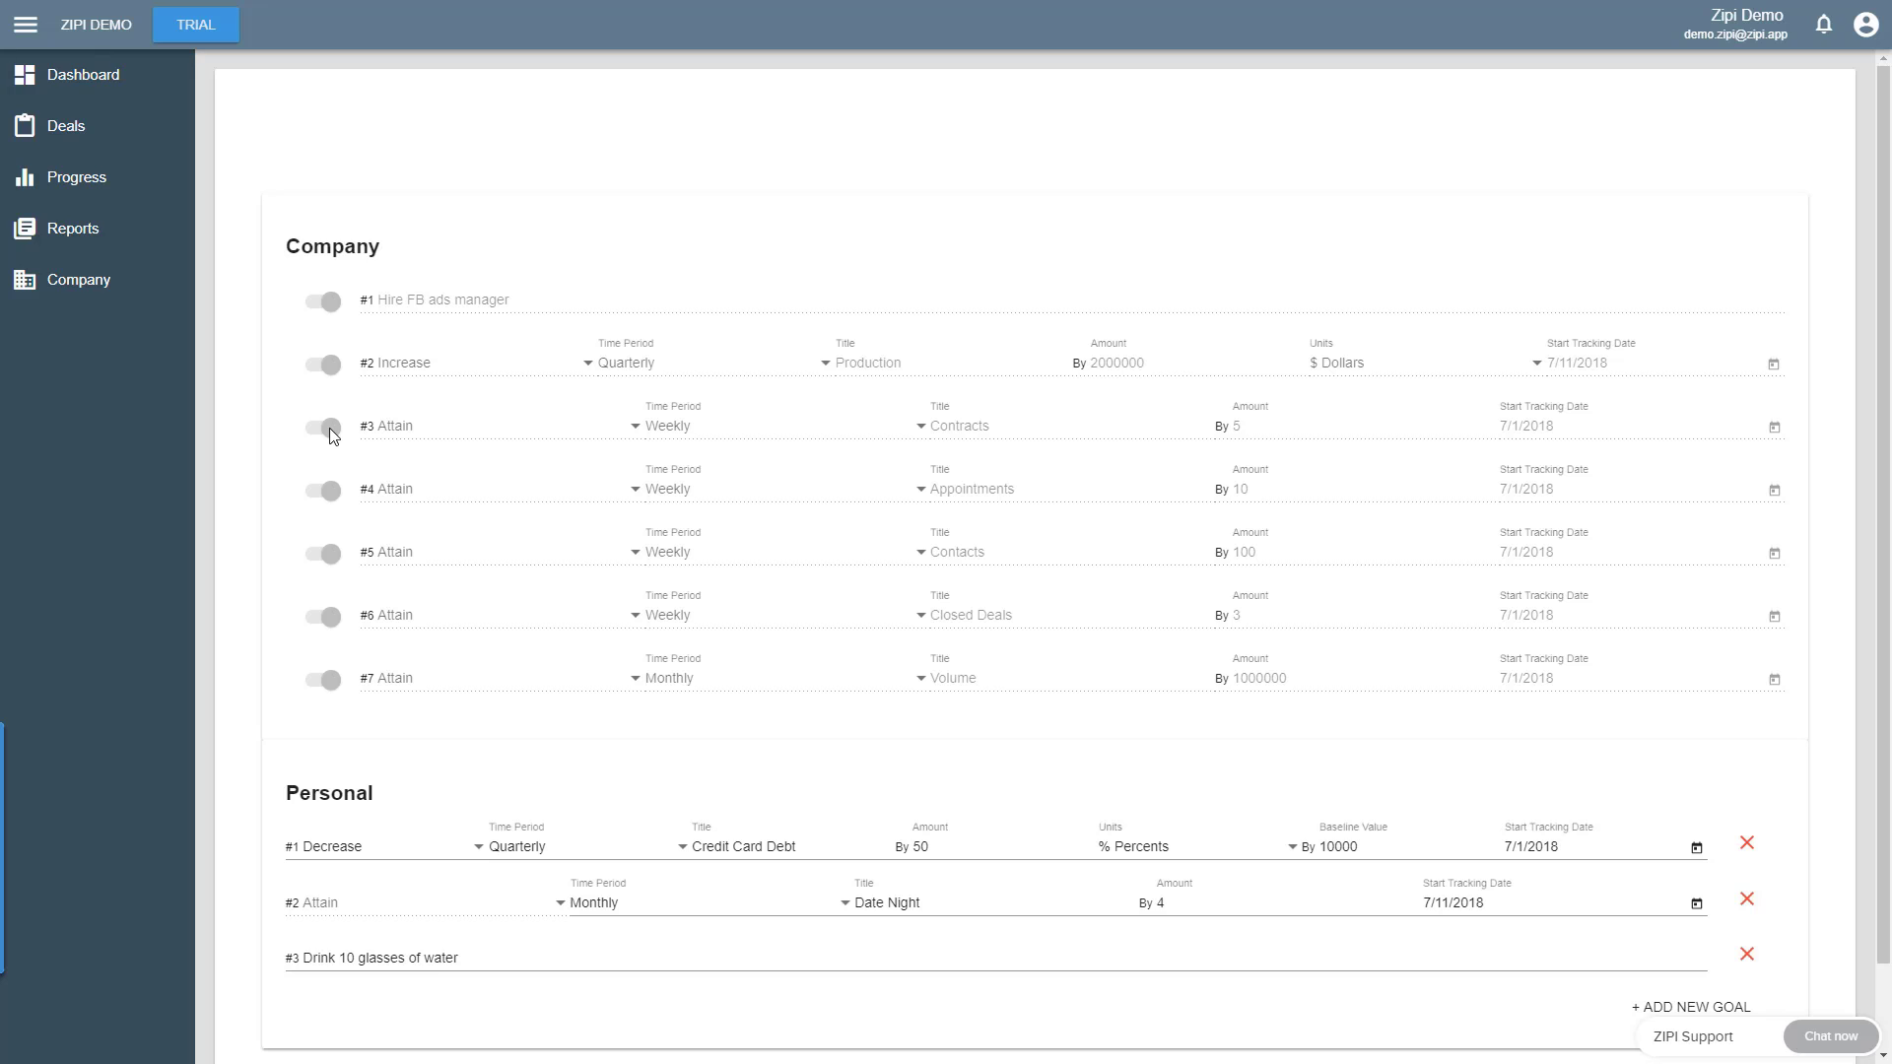
{"action": "scroll", "coordinate": [1576, 921], "scroll_direction": "down", "scroll_amount": 1}
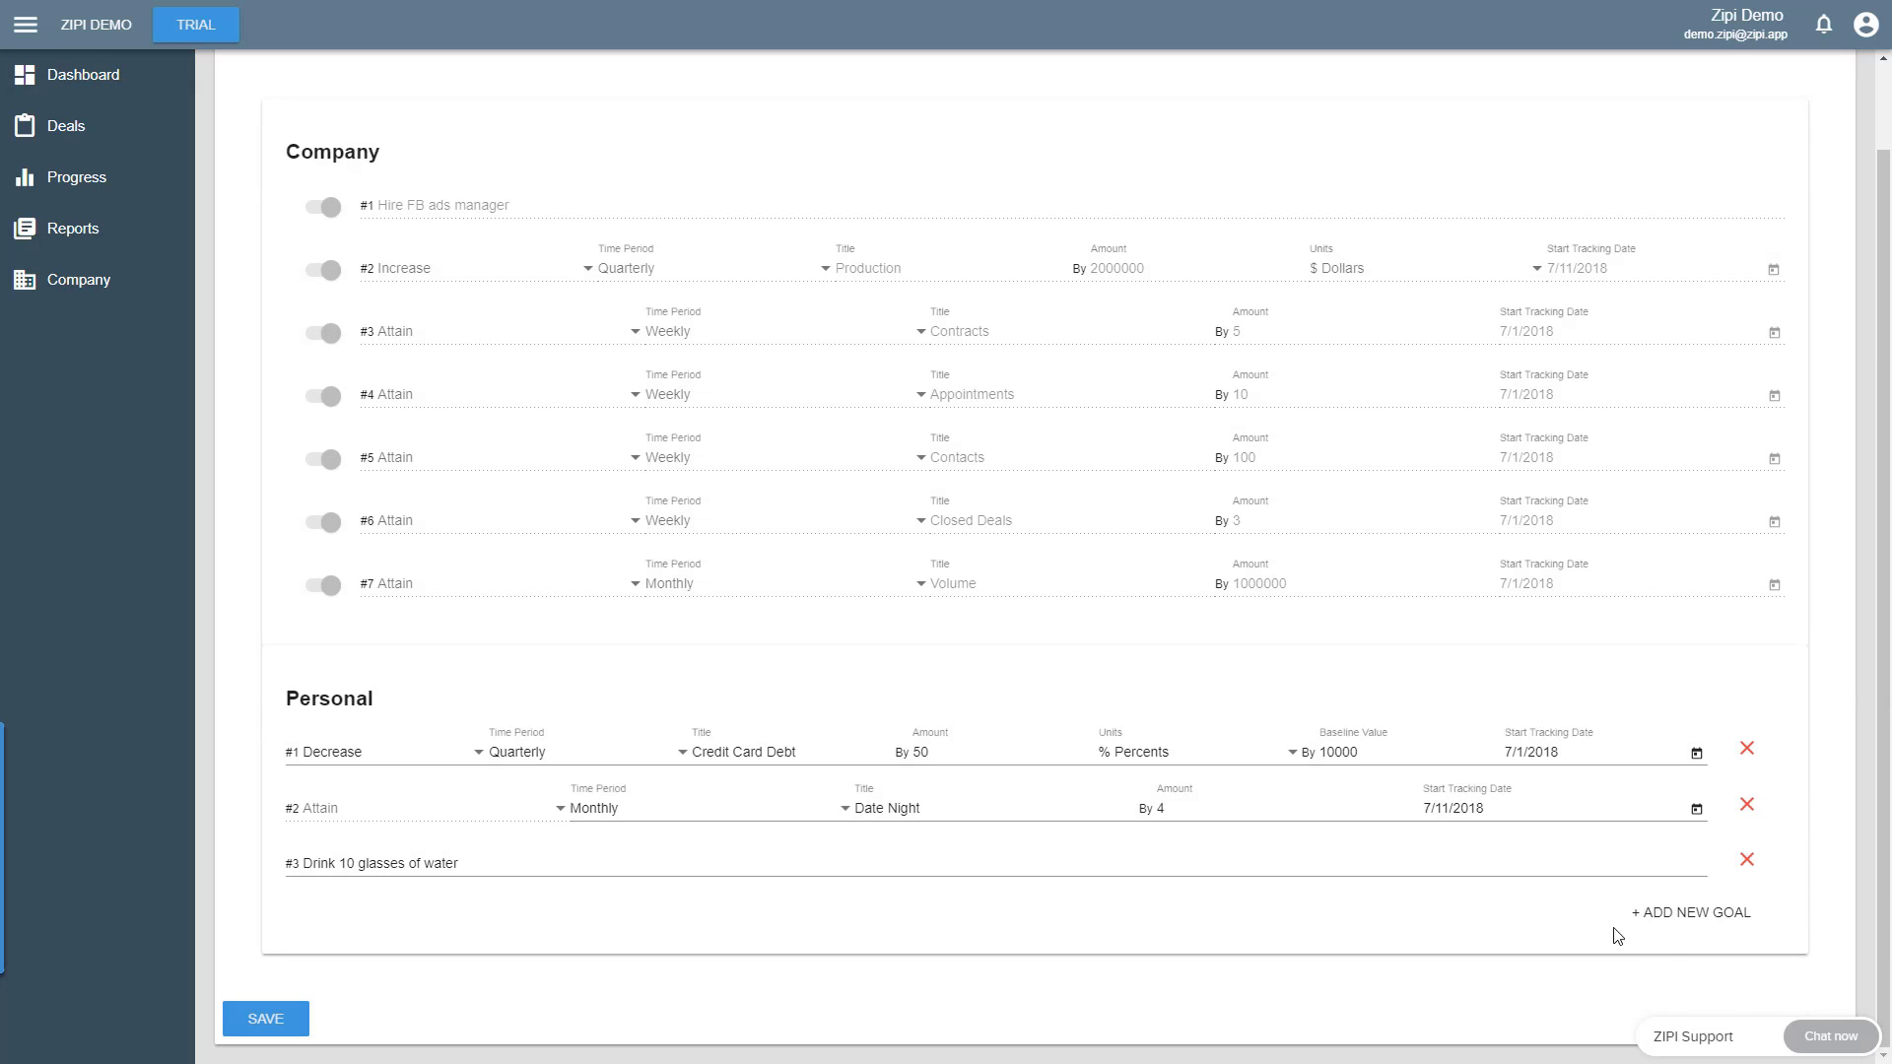